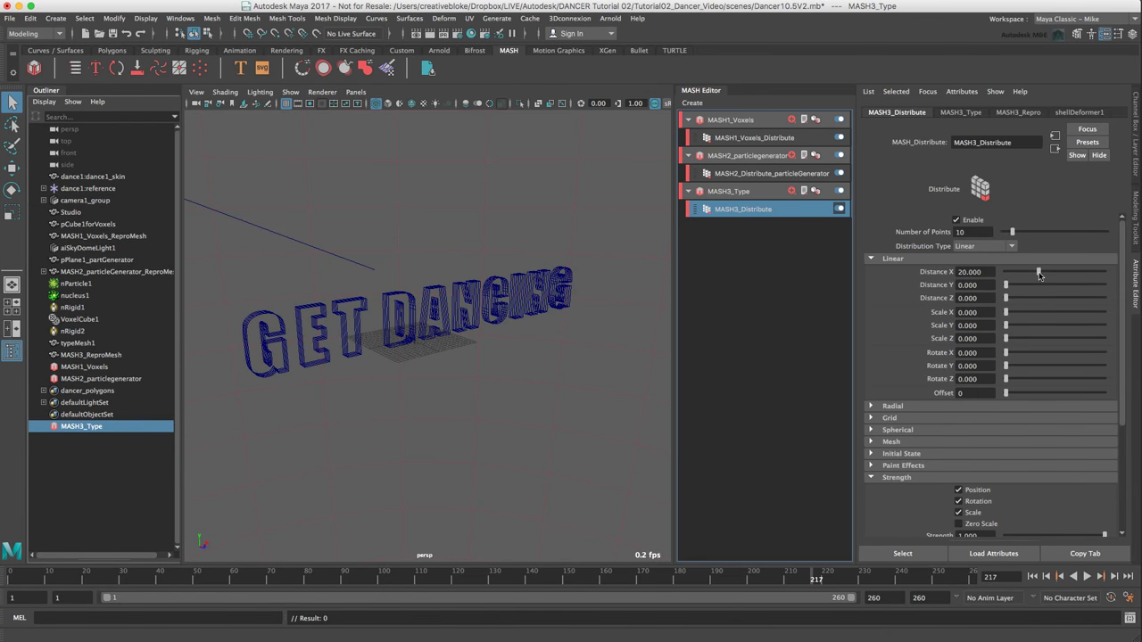
- Spread the GET DANCING letters apart, then unhide the dance1:dance1_skin mesh with Shift+H
drag(1041, 277, 1082, 280)
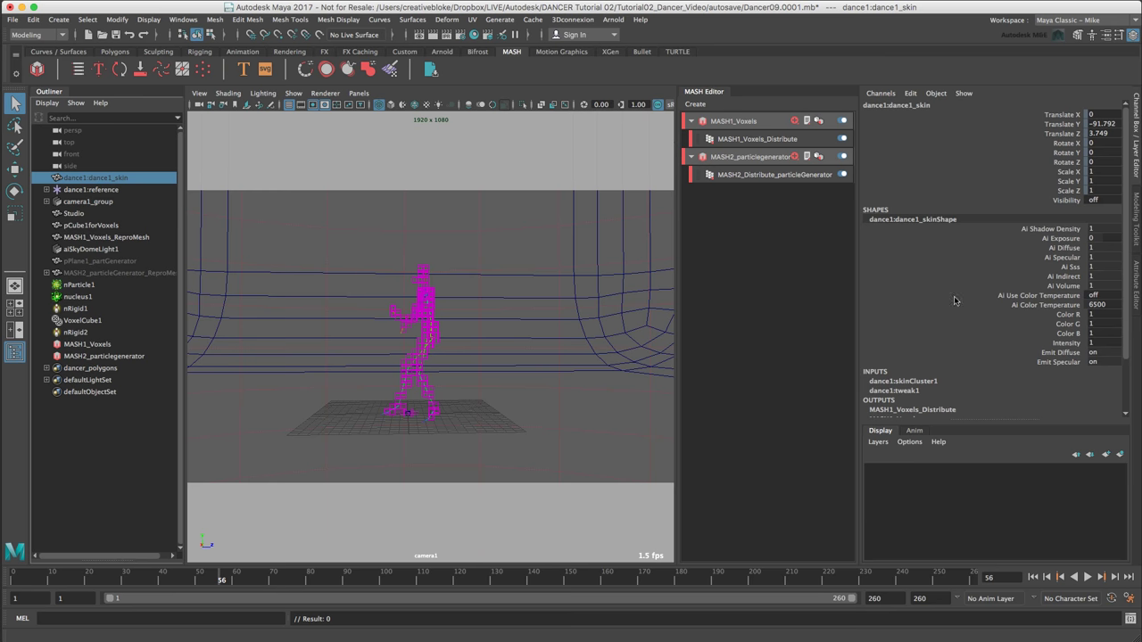
click(908, 442)
mouse_move(870, 447)
key(shift+h)
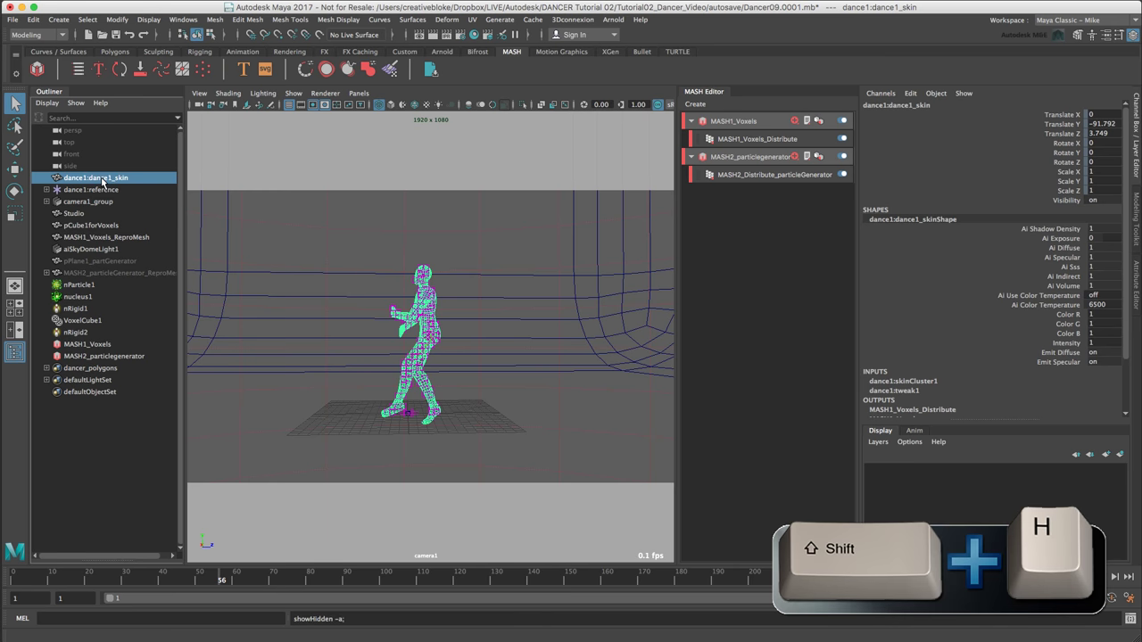
- Create layer1 from the selected skin mesh and test its visibility and template/reference toggles
click(878, 443)
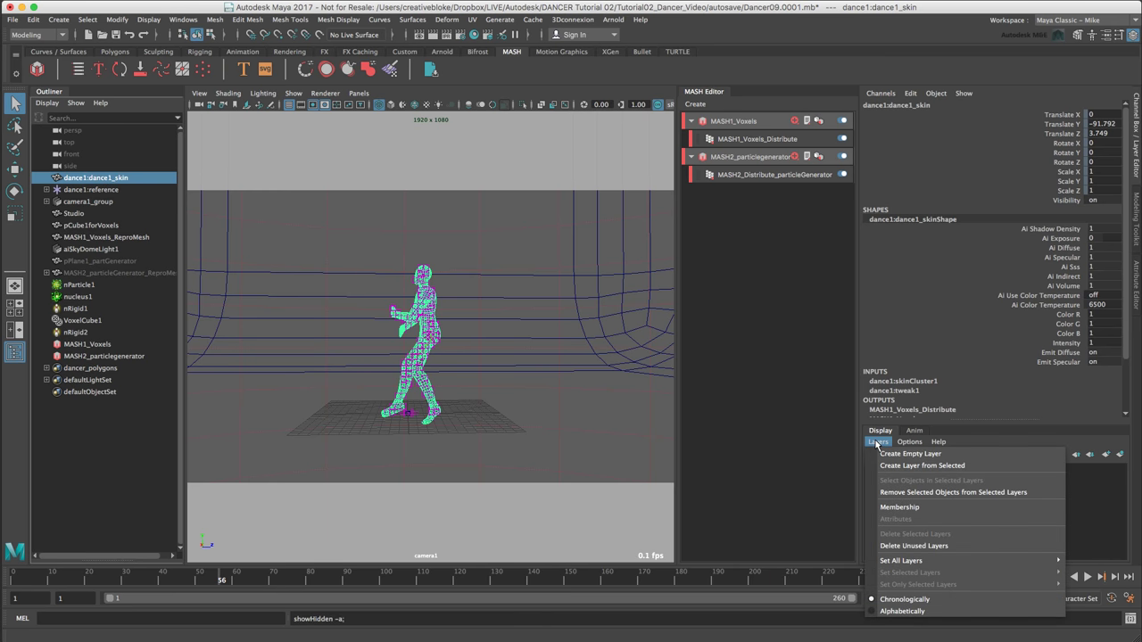
click(920, 466)
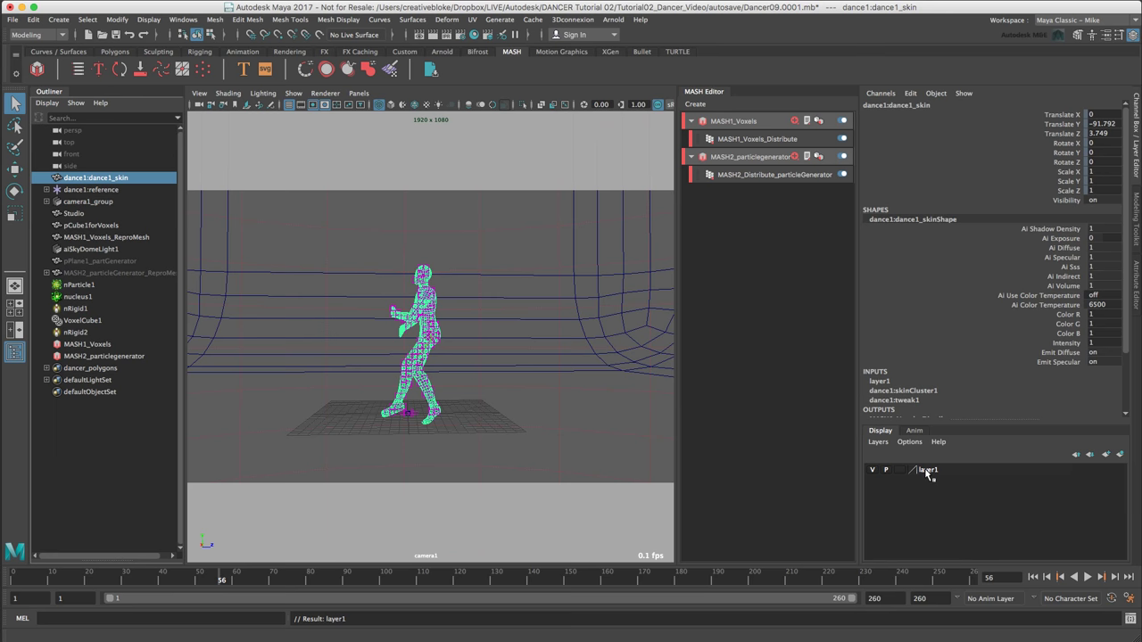
click(874, 469)
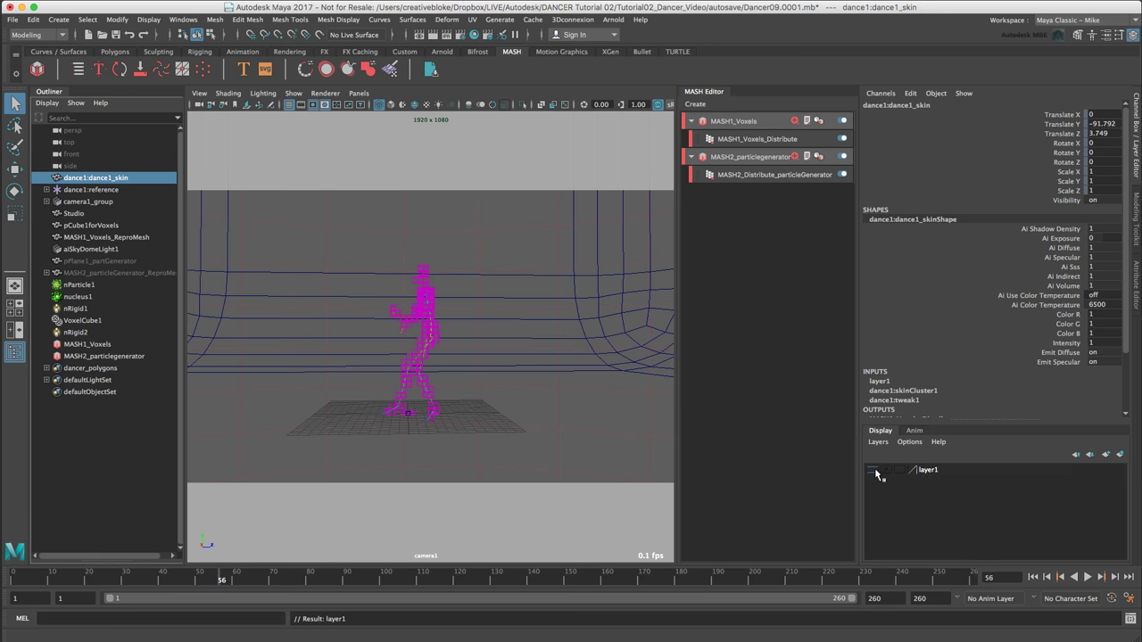
click(874, 469)
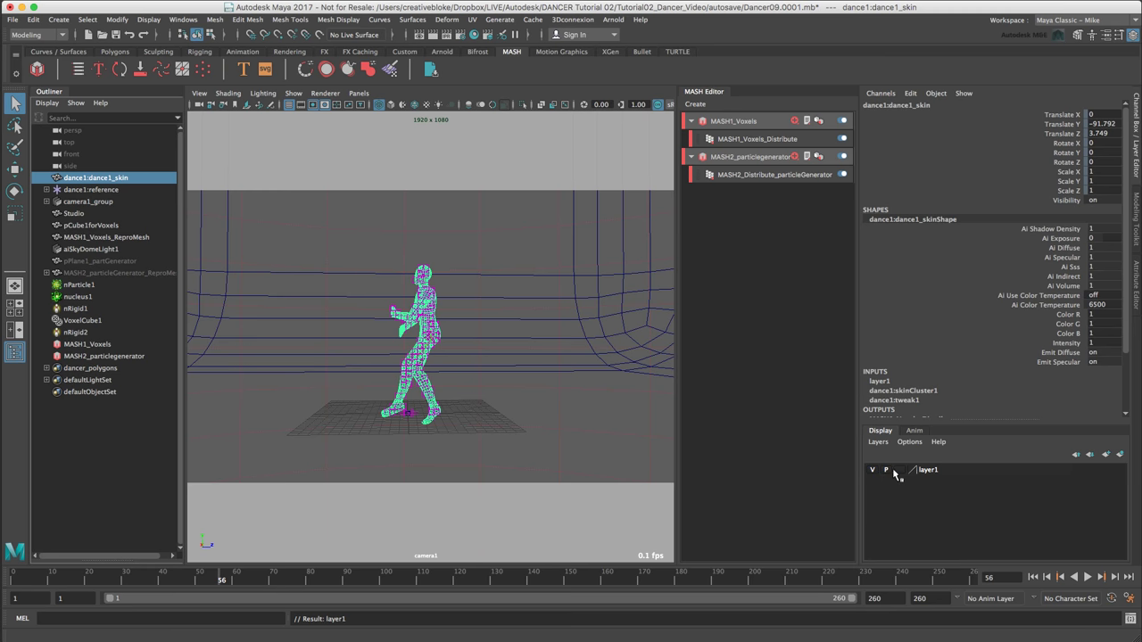
click(898, 471)
click(899, 471)
click(925, 473)
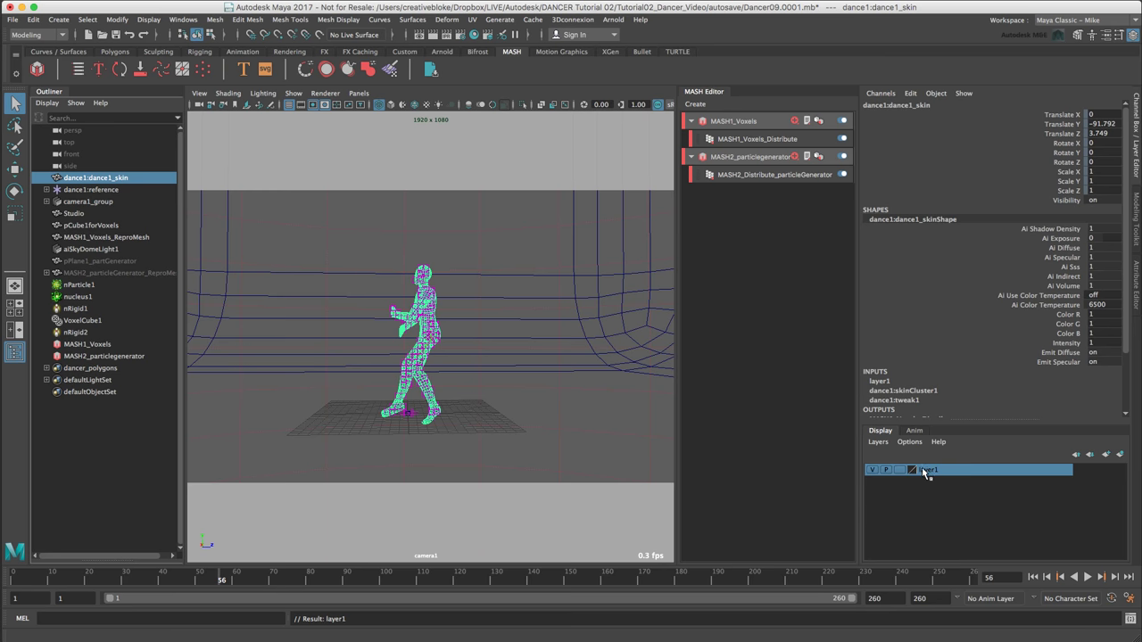
click(878, 442)
mouse_move(927, 571)
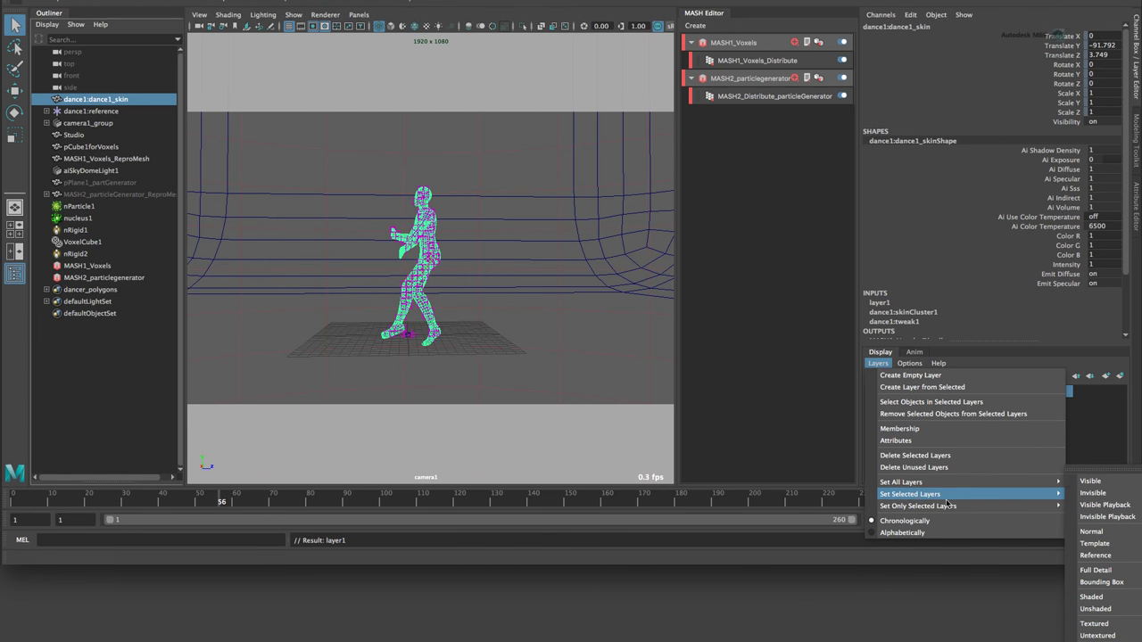
mouse_move(947, 505)
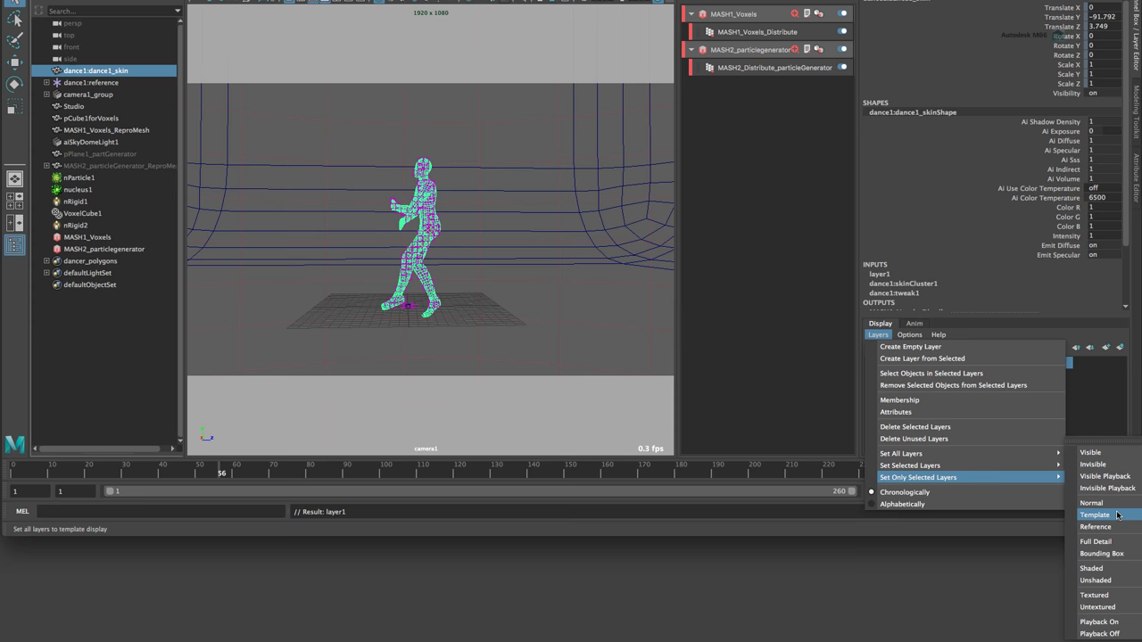
click(1105, 455)
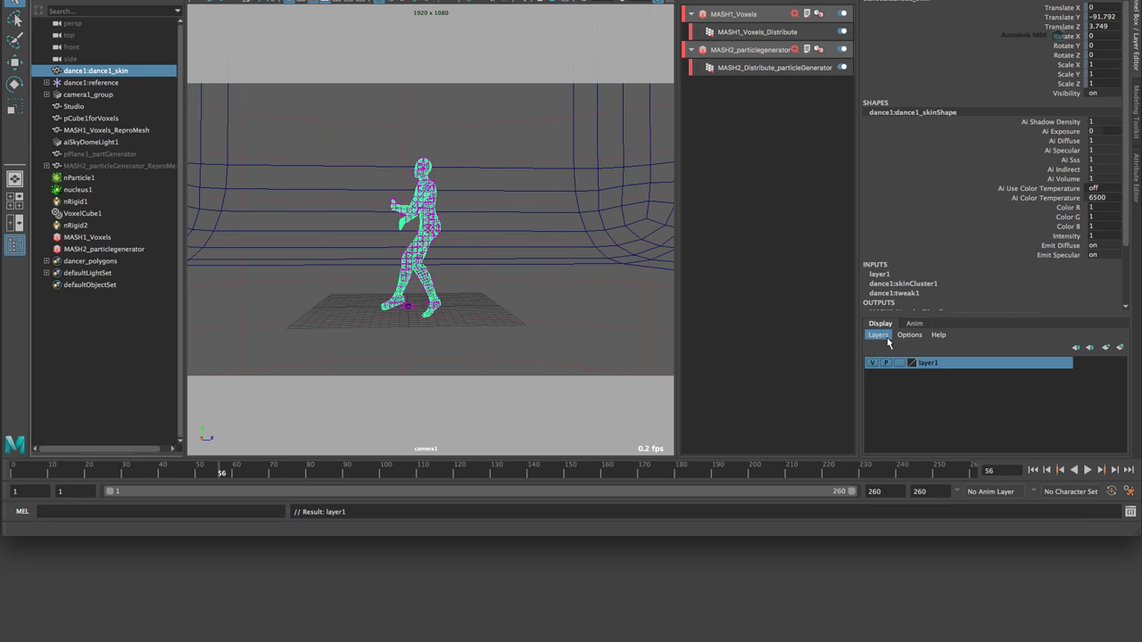
click(877, 335)
mouse_move(909, 456)
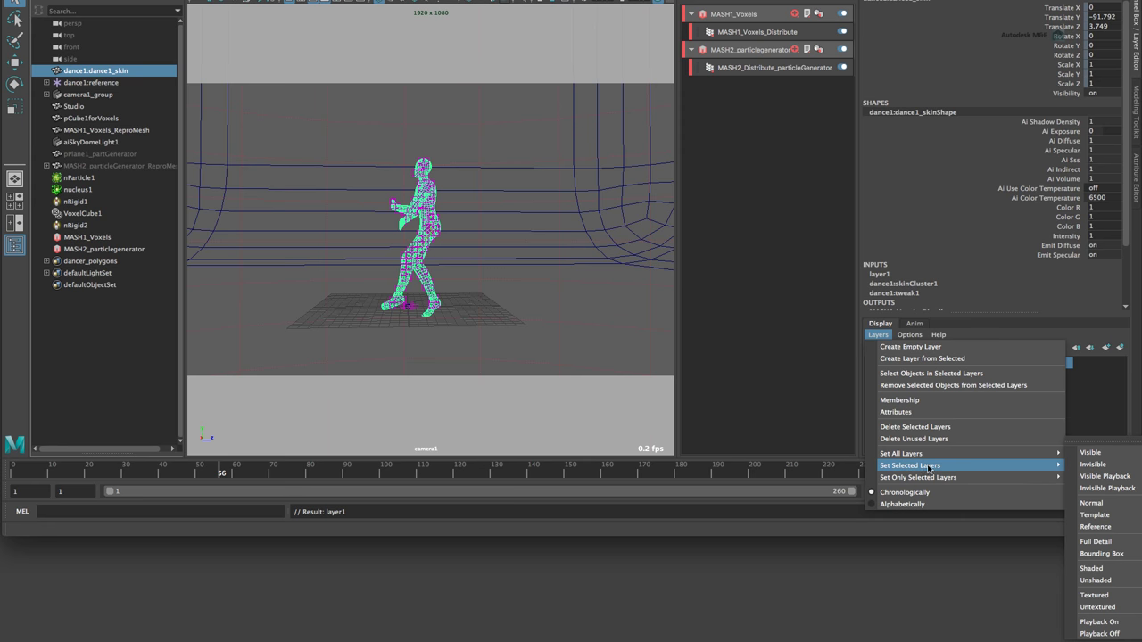
mouse_move(919, 477)
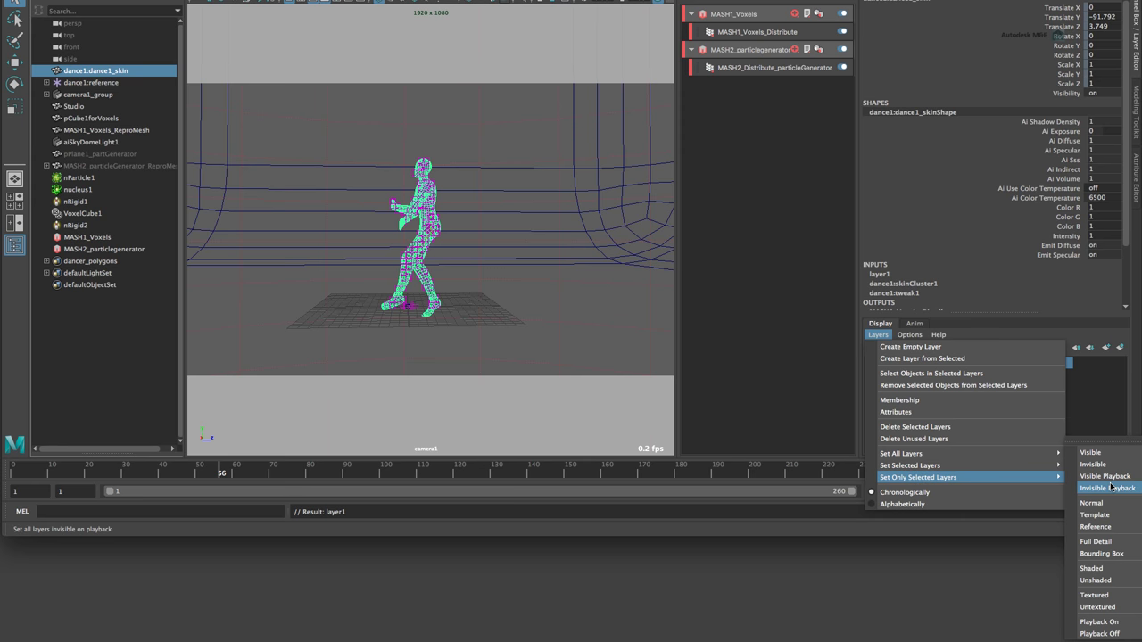
click(1118, 622)
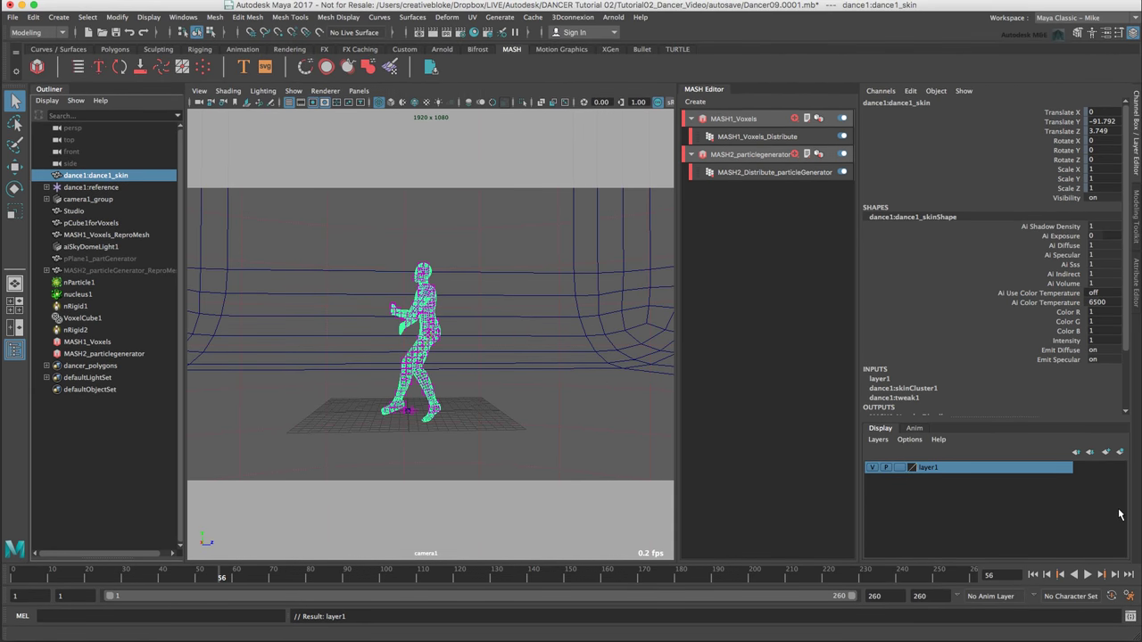
- Rename layer1 to Maker_objects with a dark red colour and save it
double_click(914, 469)
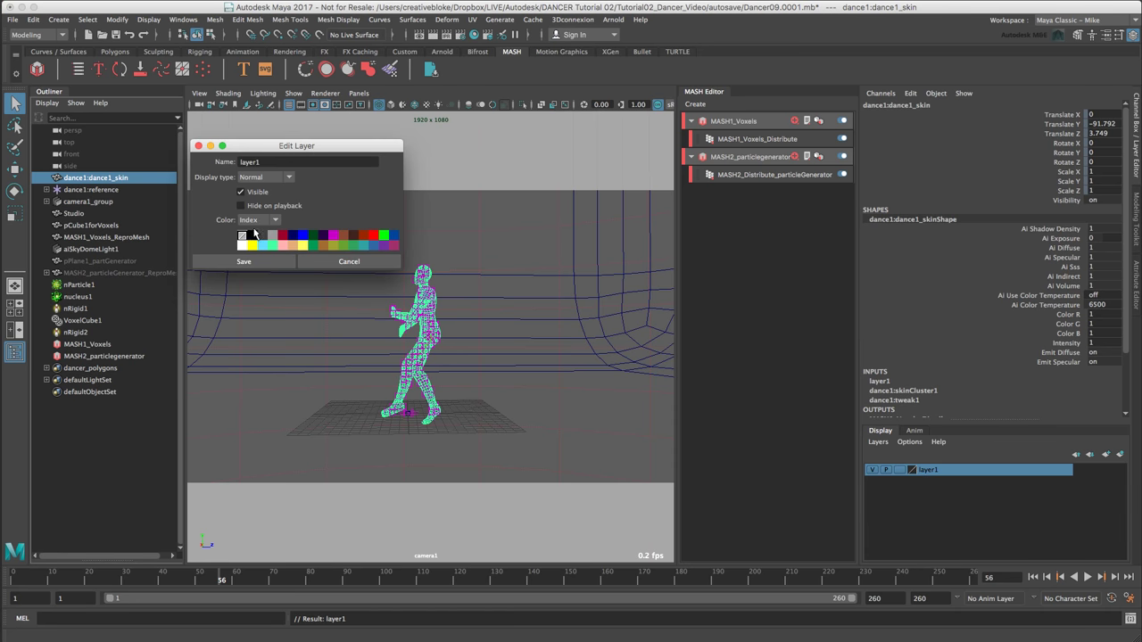
click(283, 235)
text(Maker_objects)
click(251, 264)
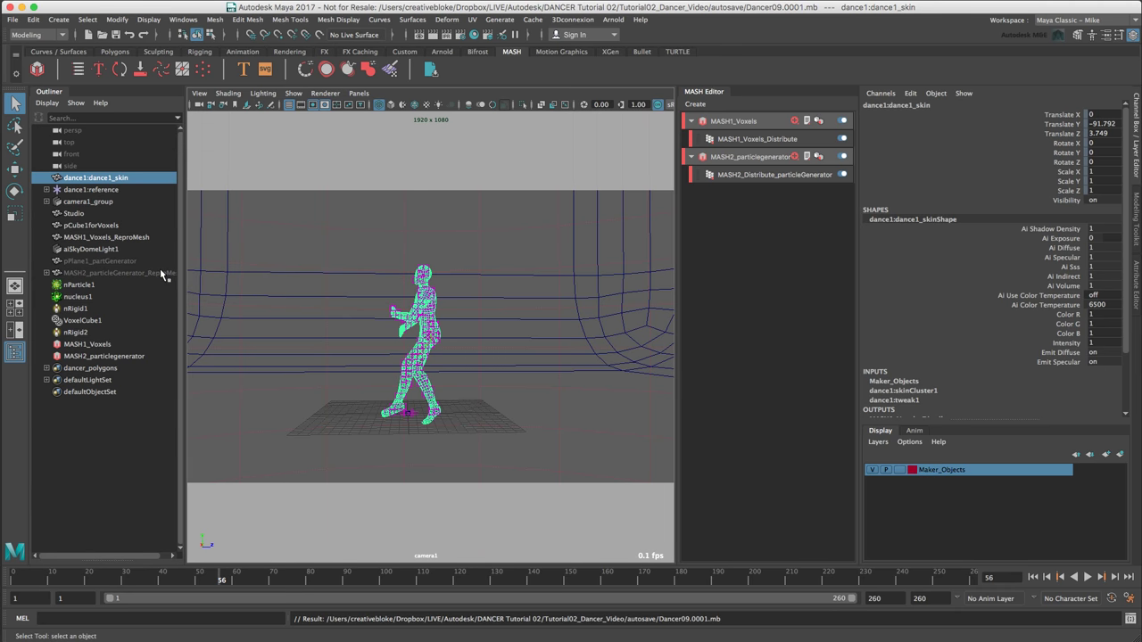
click(114, 262)
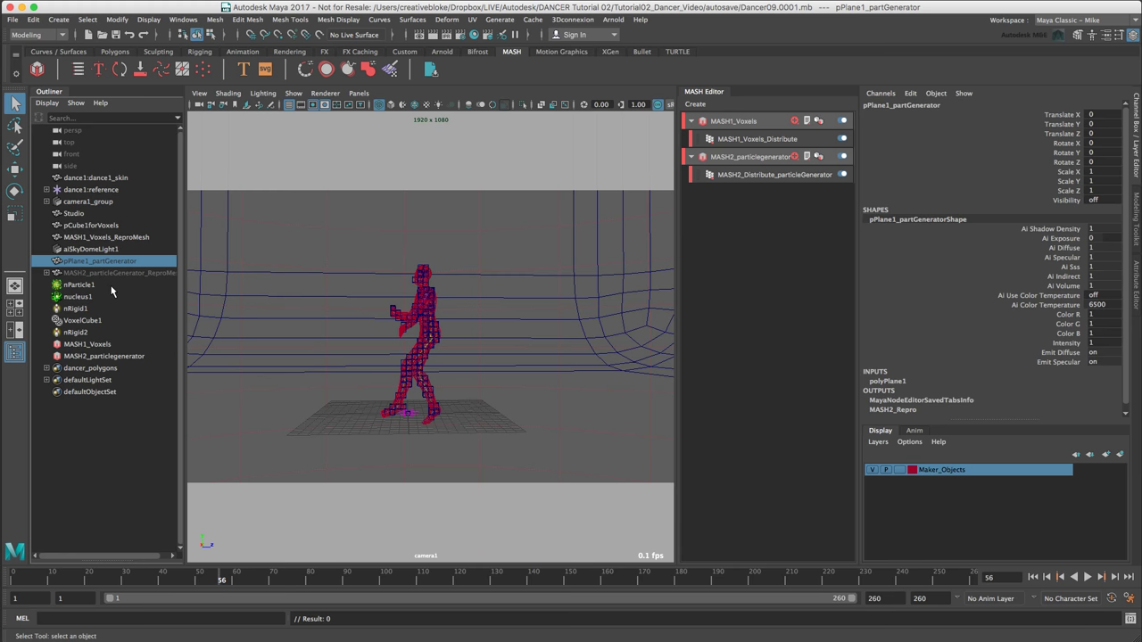
- Add the voxel cube pCube1forVoxels to Maker_Objects and hide that layer
click(109, 226)
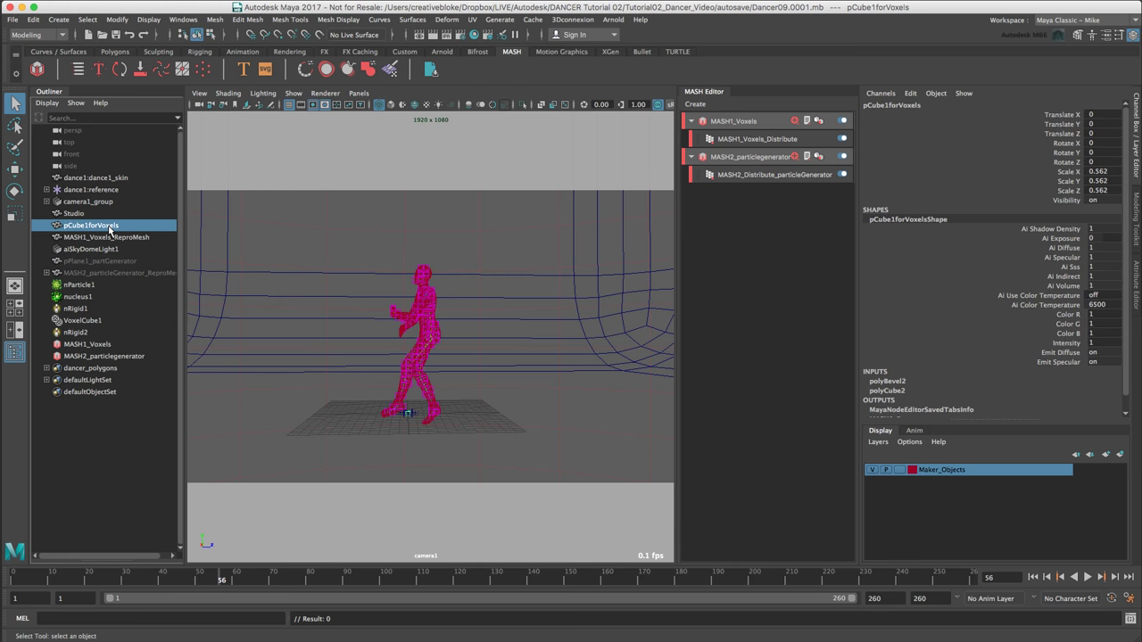
right_click(932, 472)
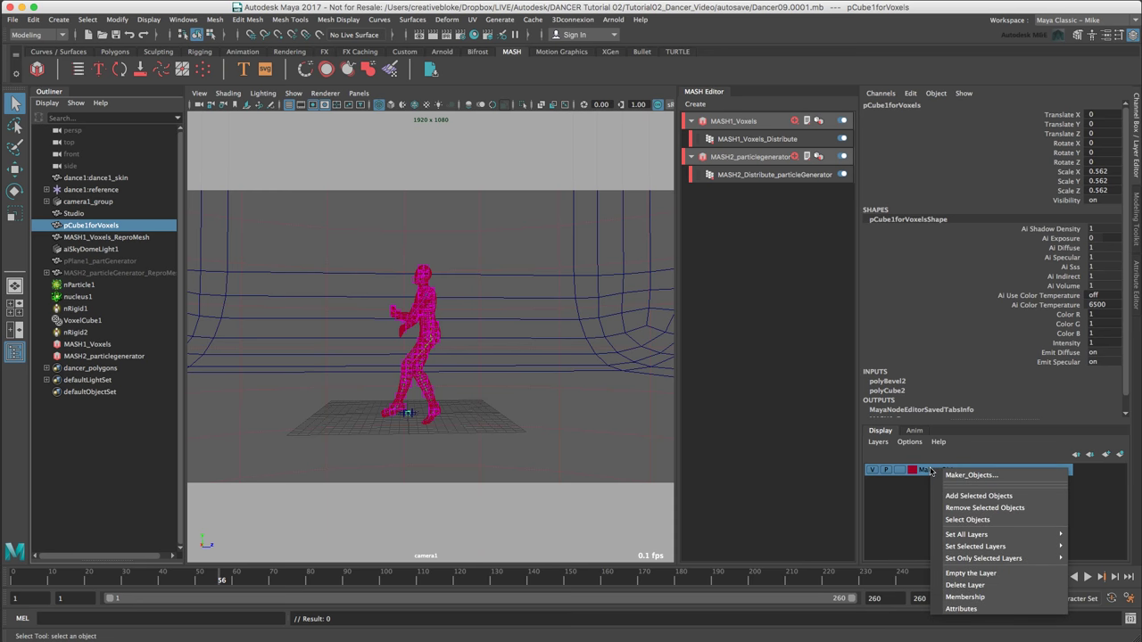
click(969, 496)
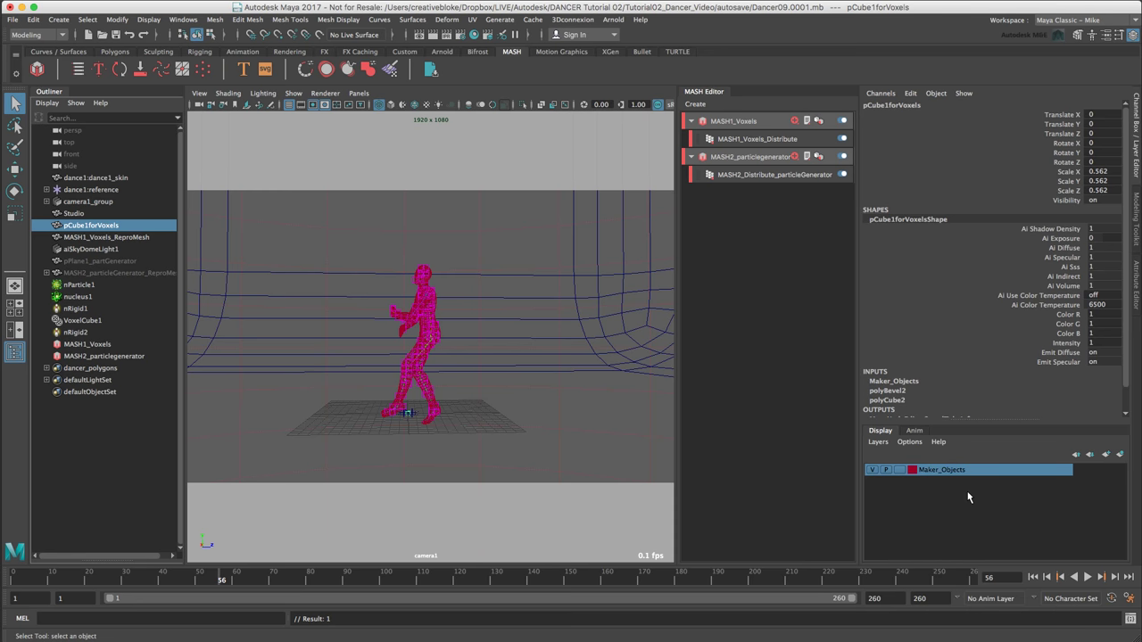
click(872, 470)
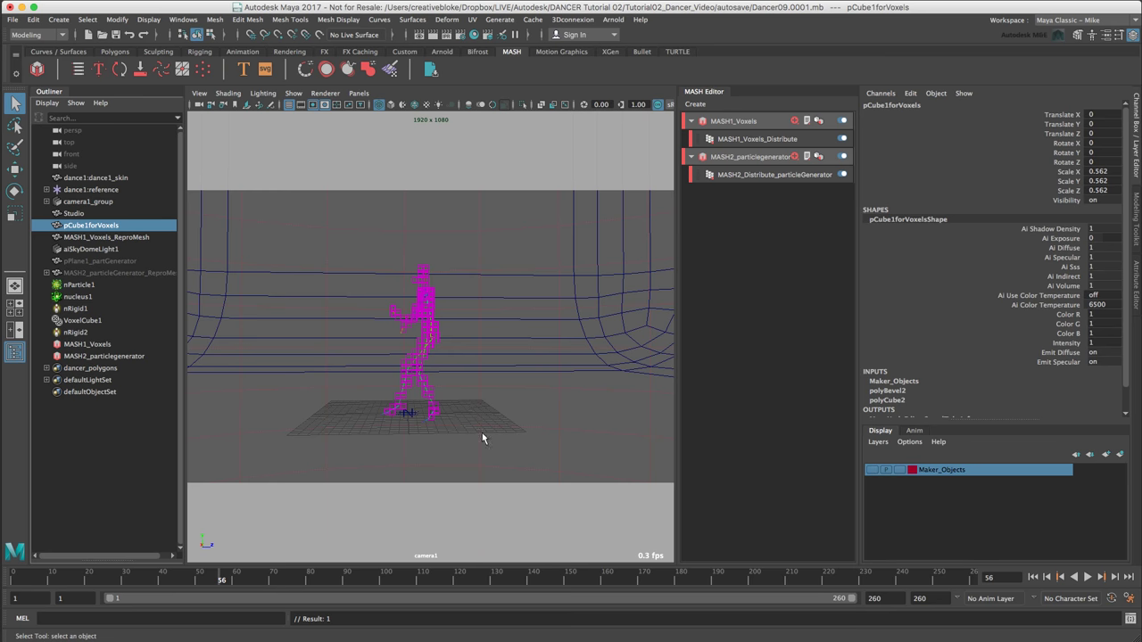
- Unhide MASH2_particleGenerator_ReproMesh and add it to Maker_Objects
click(104, 273)
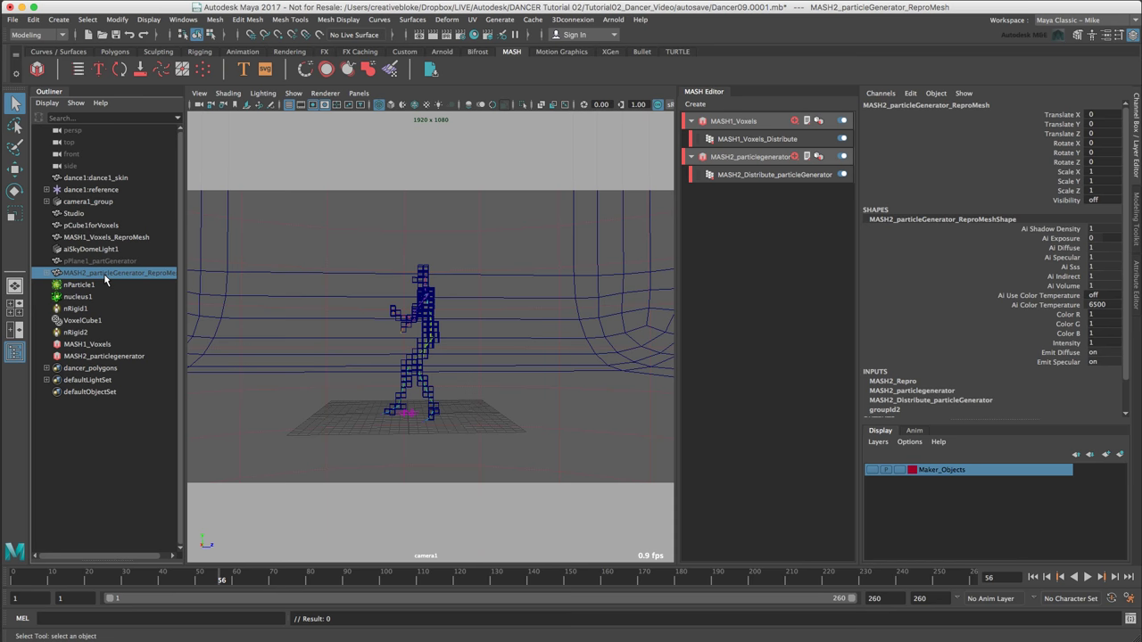
key(shift+h)
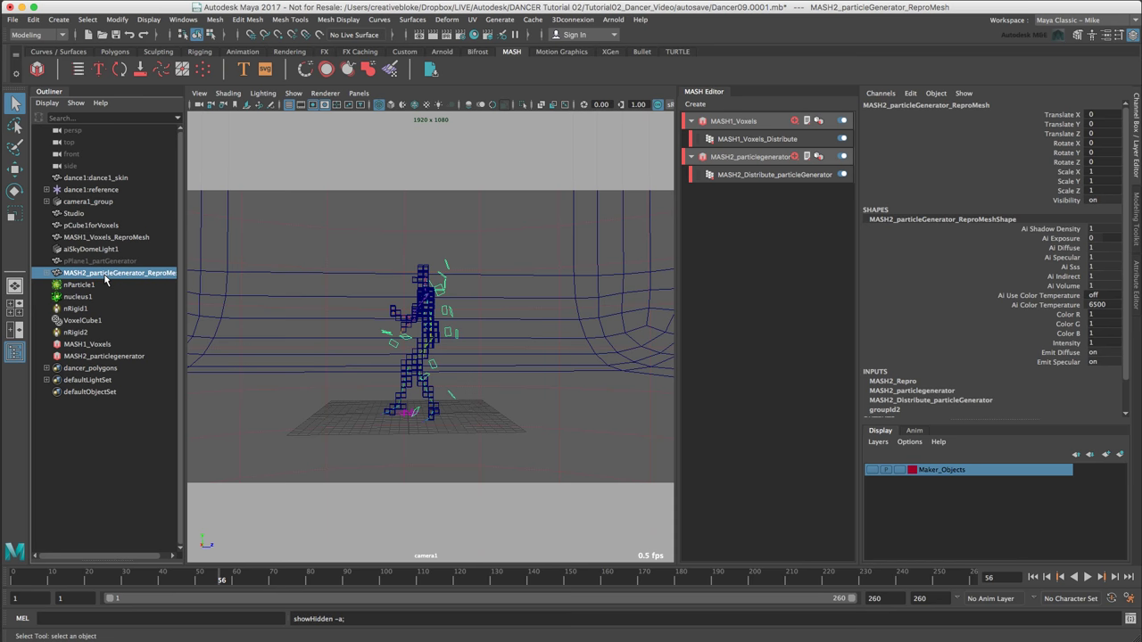
right_click(937, 468)
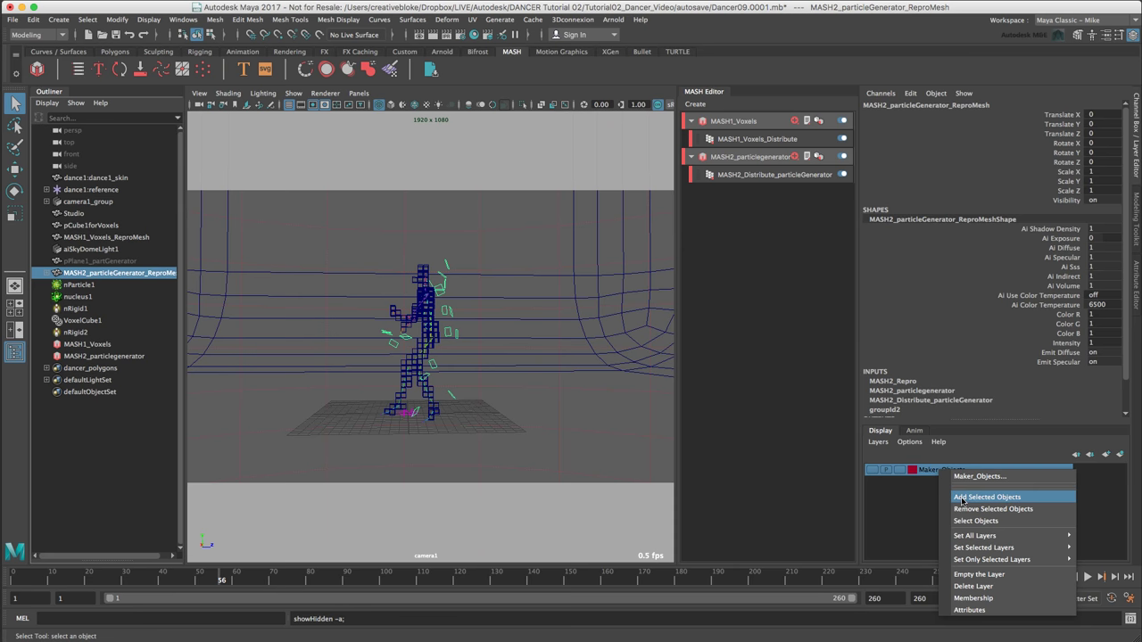
click(961, 498)
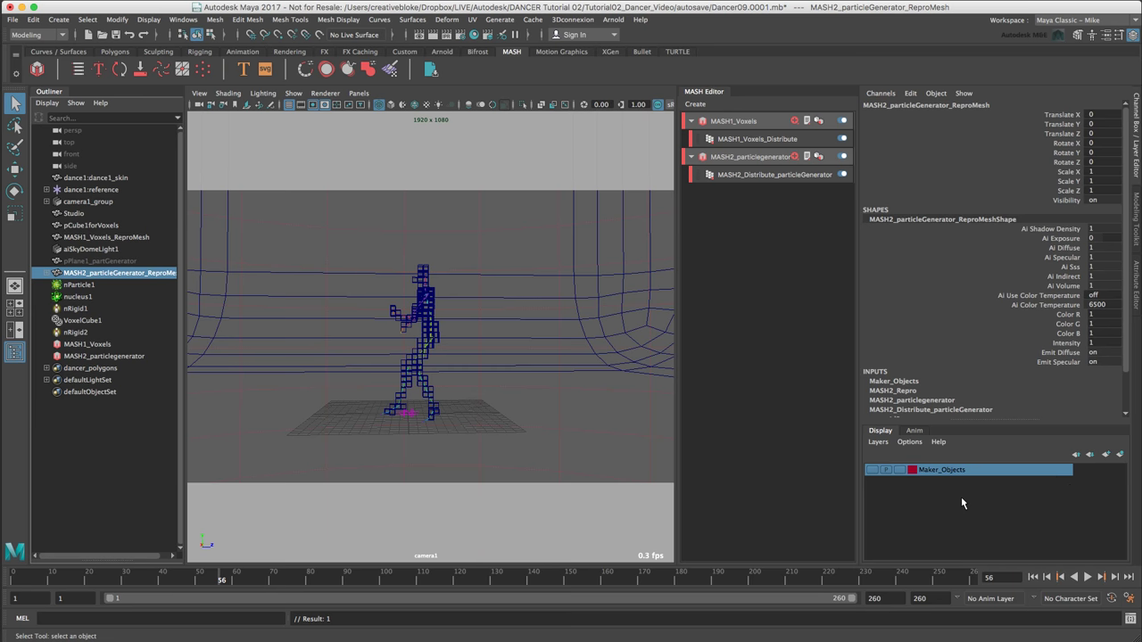
- Unhide the particle plane pPlane1_partGenerator and add it to Maker_Objects
click(114, 261)
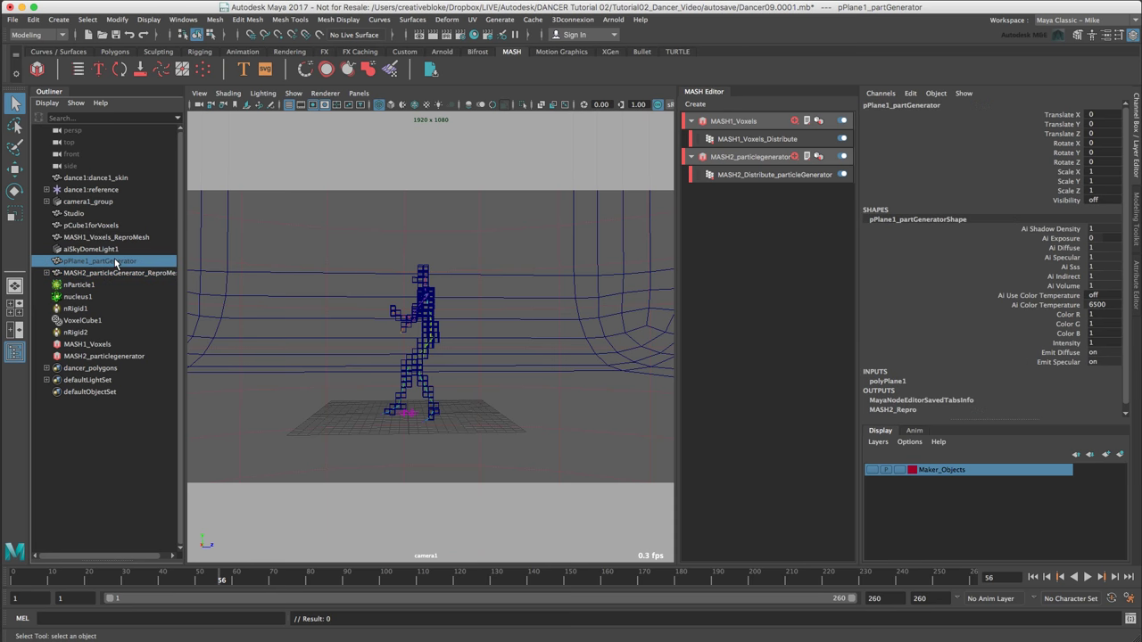
right_drag(114, 261, 100, 261)
key(shift+h)
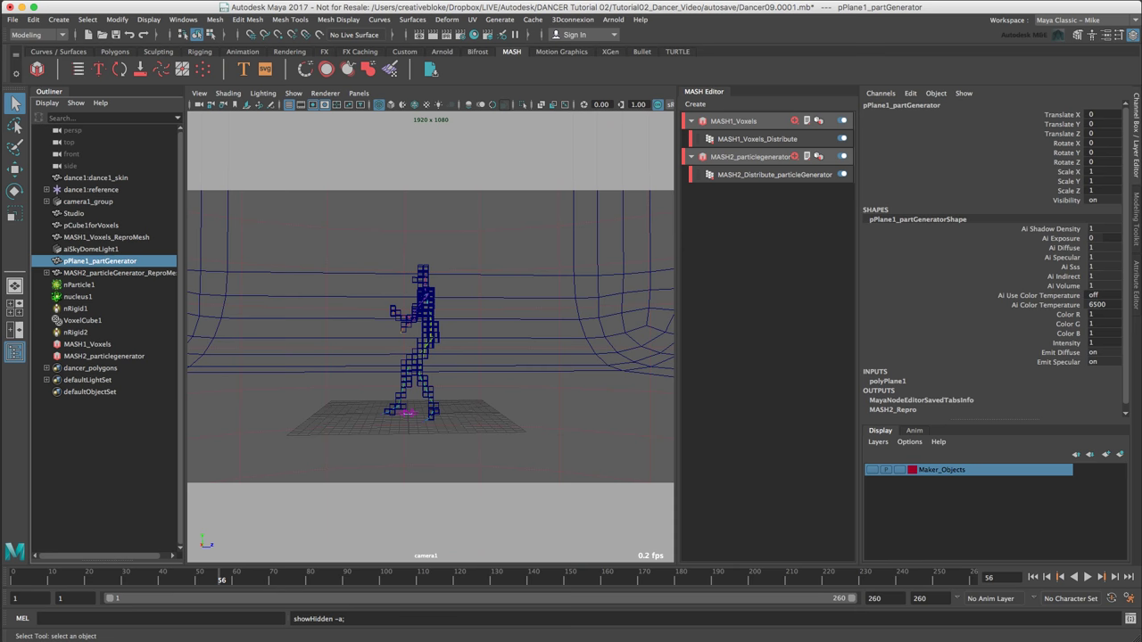
right_click(932, 471)
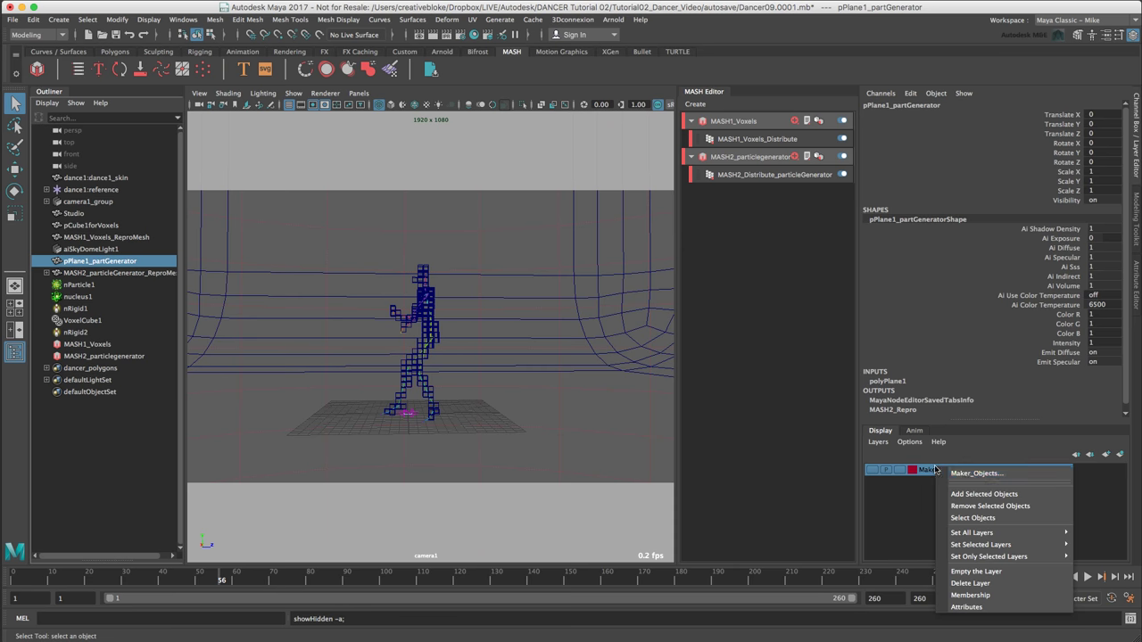
click(978, 496)
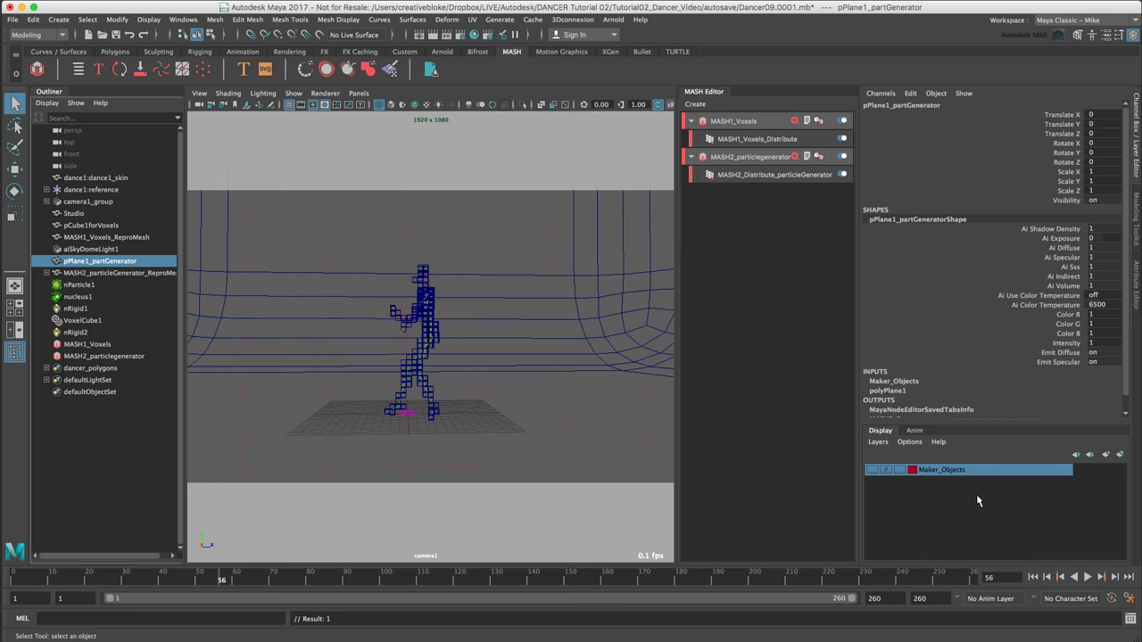
- Create a new layer1 from the selected dancer skeleton rig
click(429, 307)
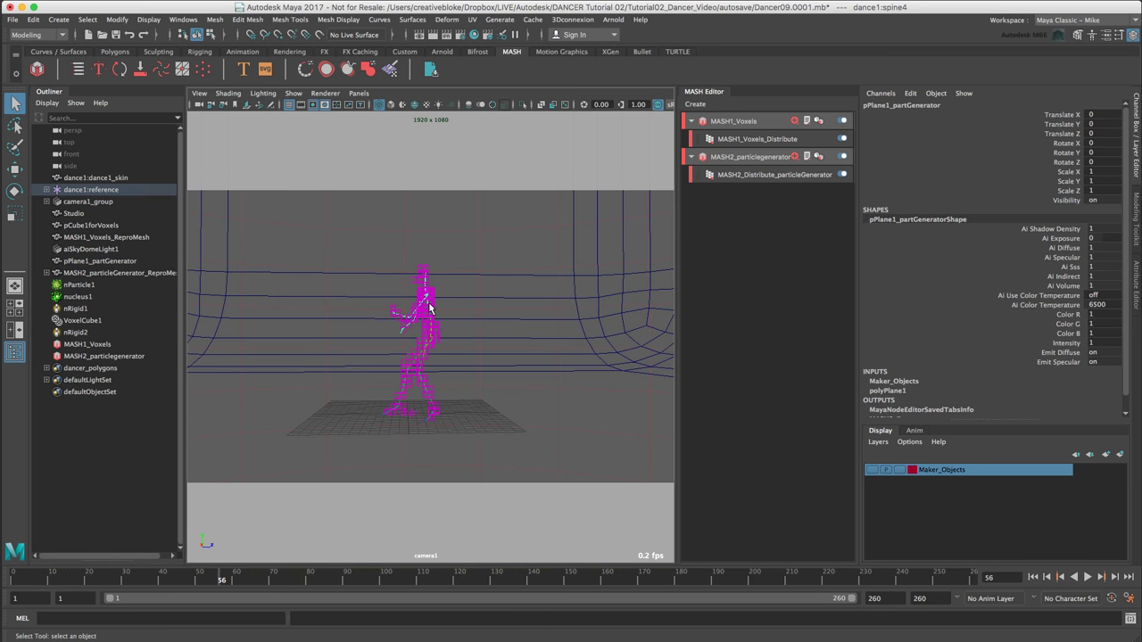
click(879, 443)
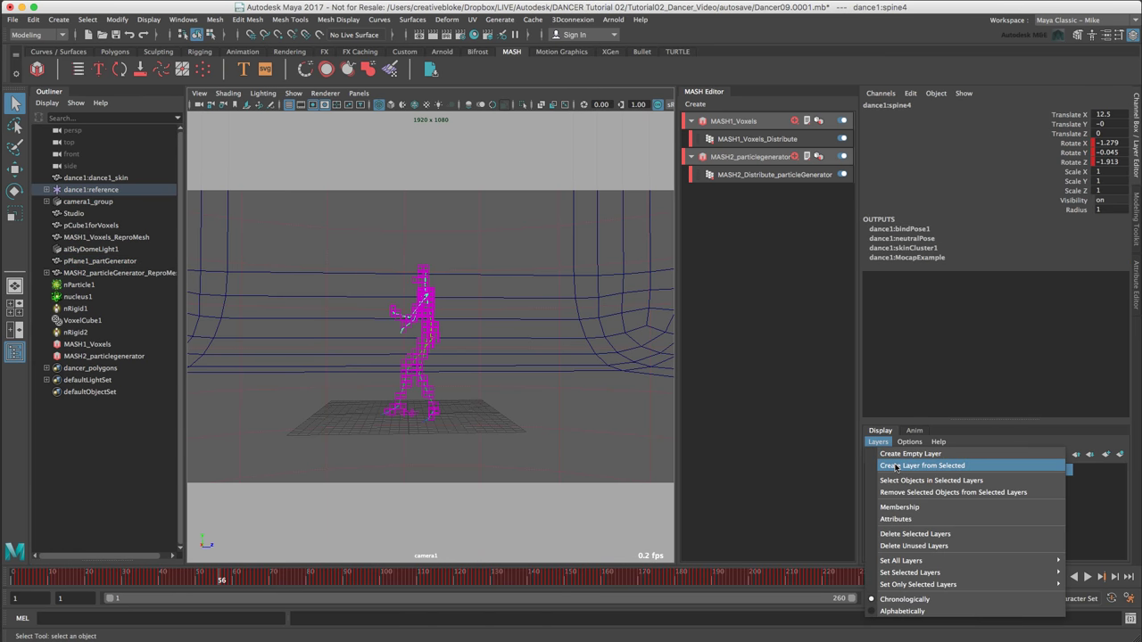
click(897, 466)
click(927, 471)
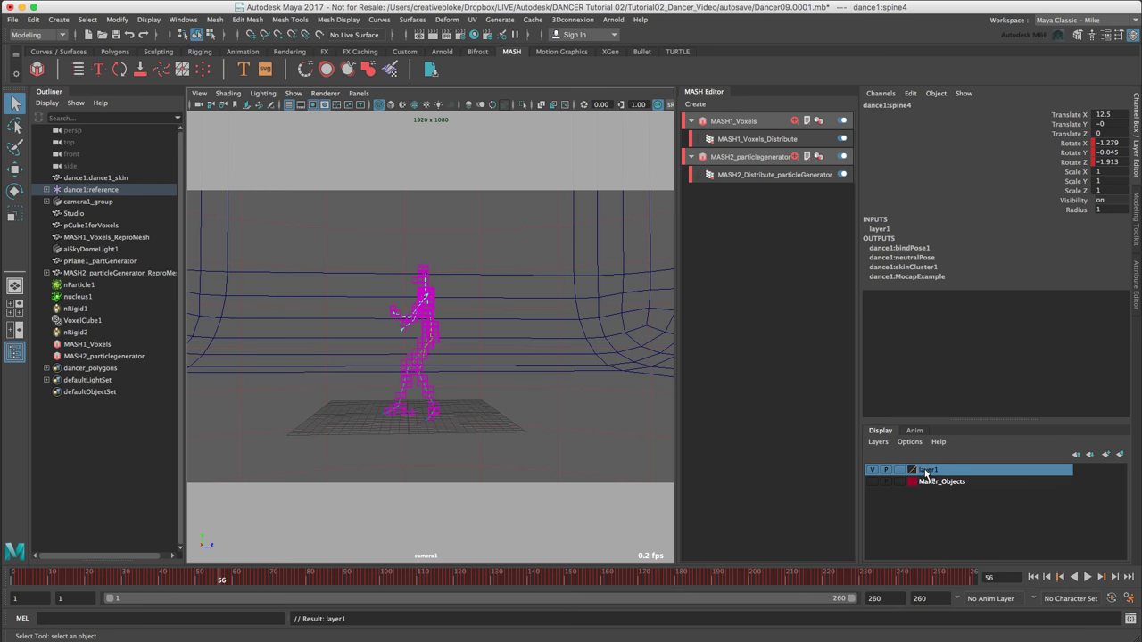
- Rename layer1 to MASH_Voxels with a yellow colour and save it
double_click(927, 471)
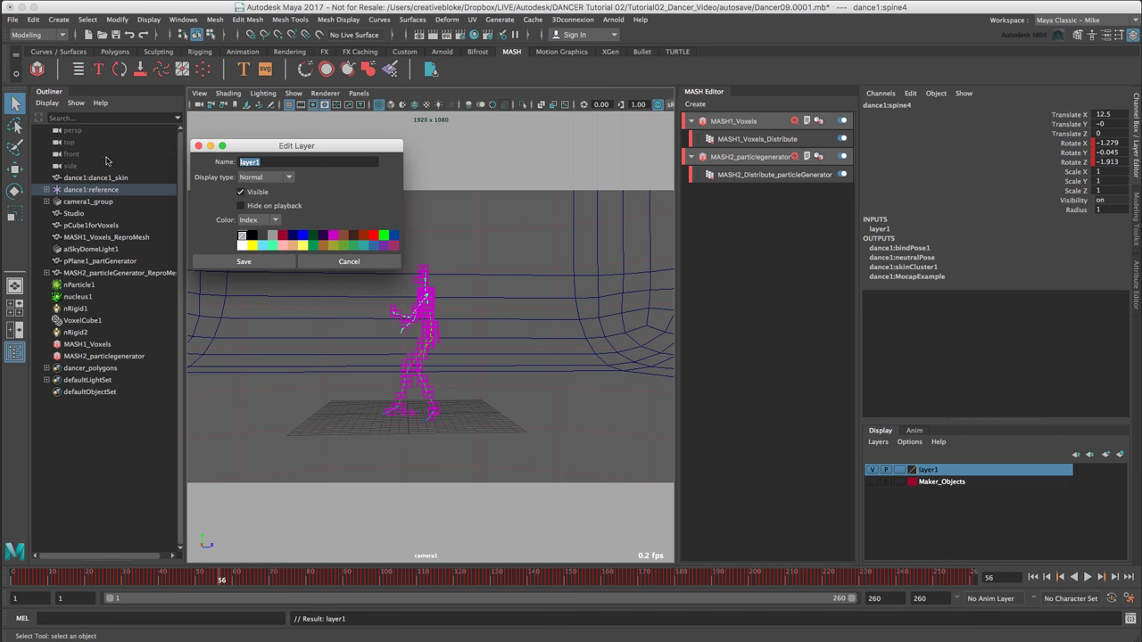
text(MASH_Voxels)
click(304, 245)
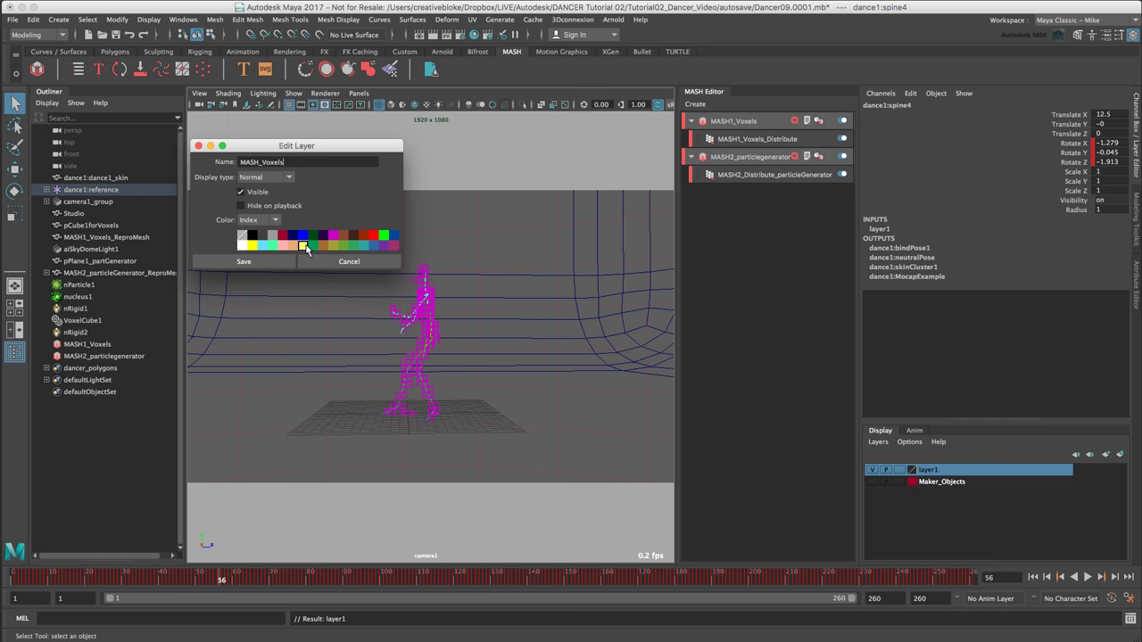
click(251, 263)
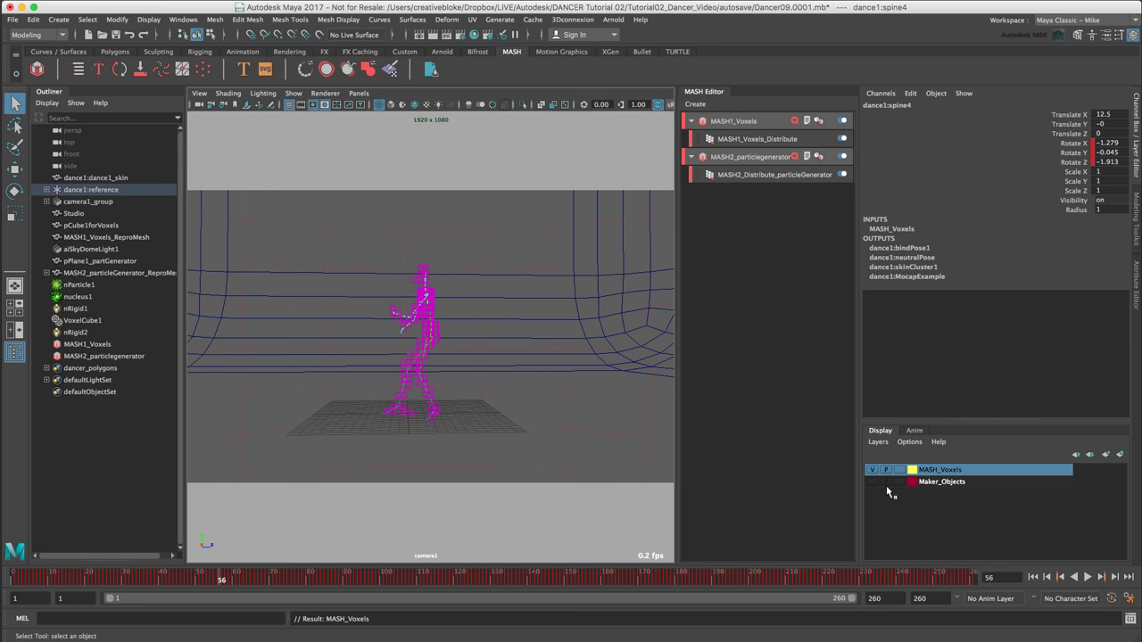
- Create a new layer1 from the selected Studio backdrop mesh
click(71, 214)
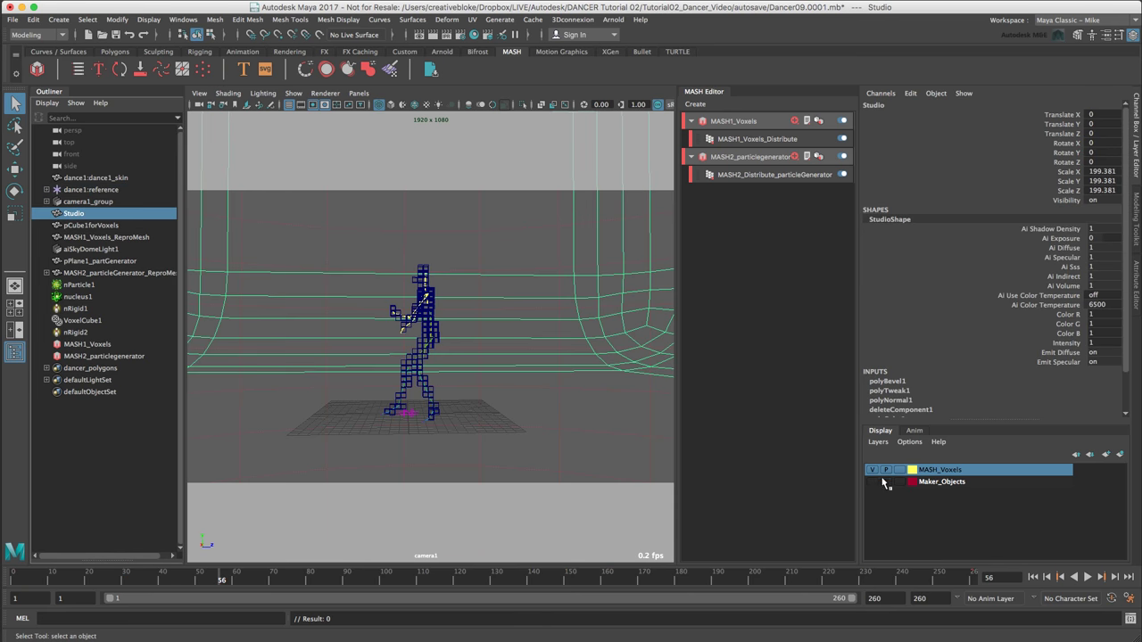
click(877, 442)
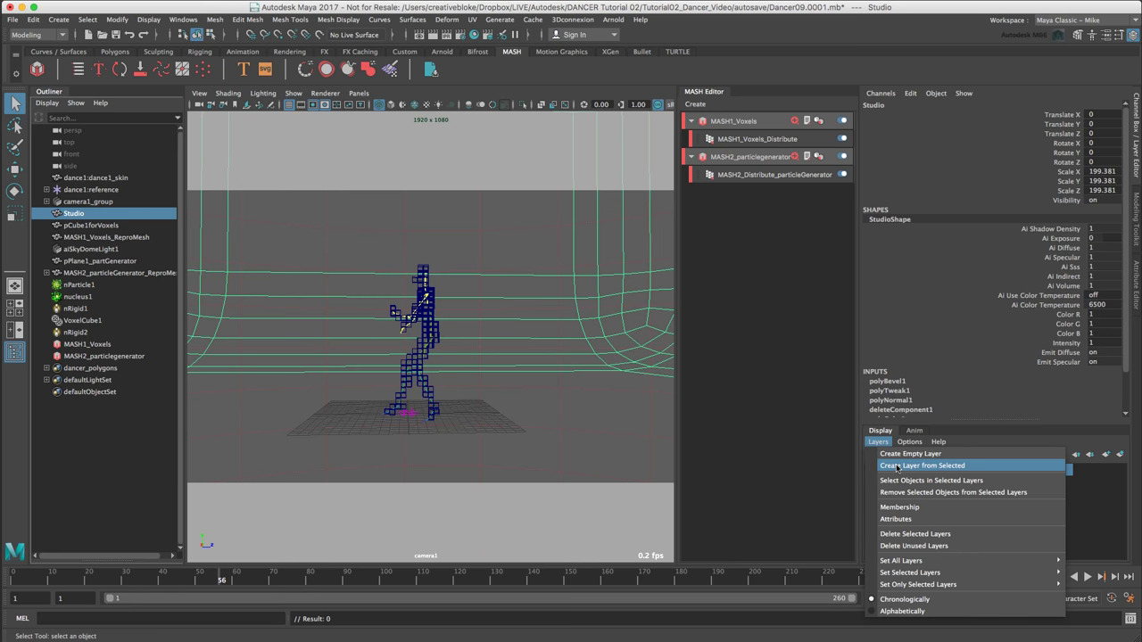
click(897, 466)
click(929, 470)
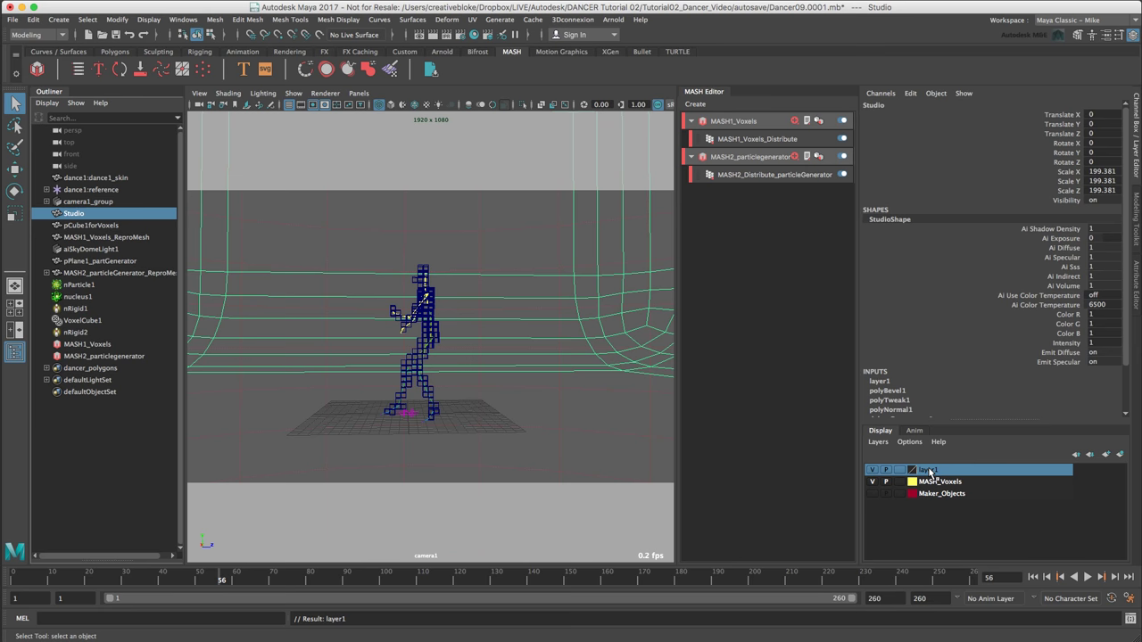
- Rename the layer Studio_Layer with a blue colour, resolving the duplicate-name warning
double_click(929, 470)
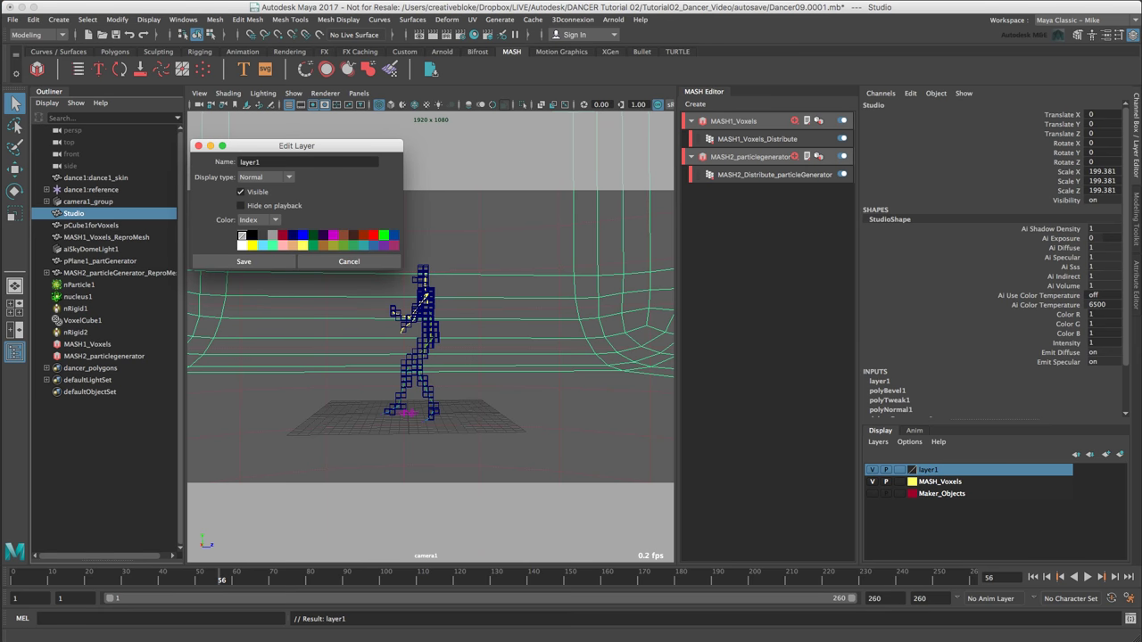
key(super+a)
text(Studi)
click(302, 234)
click(264, 264)
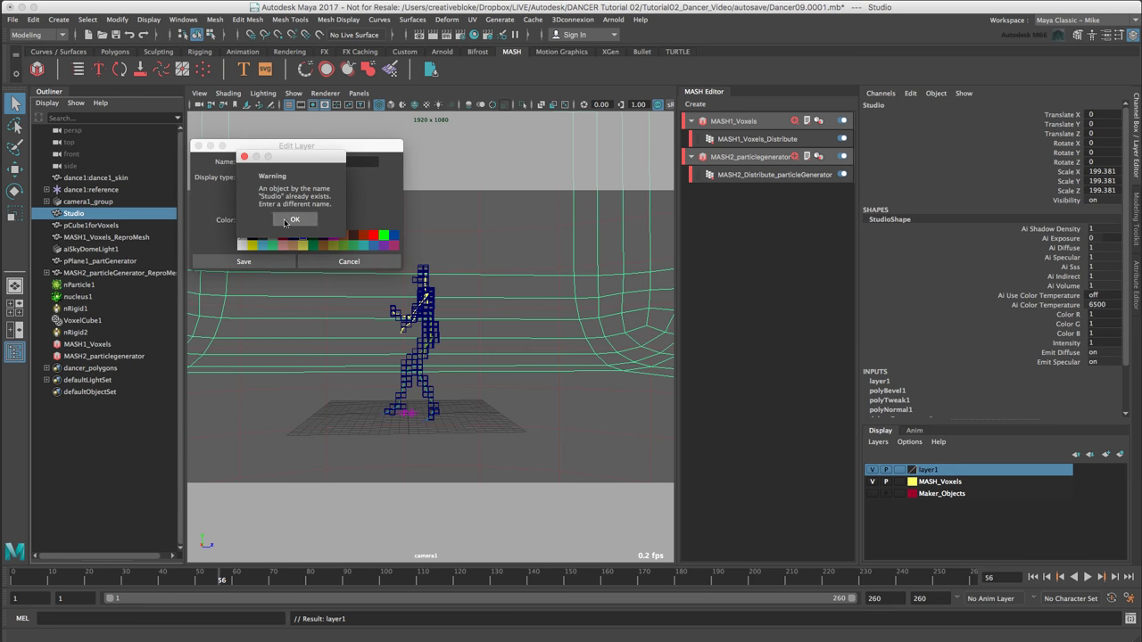
click(284, 214)
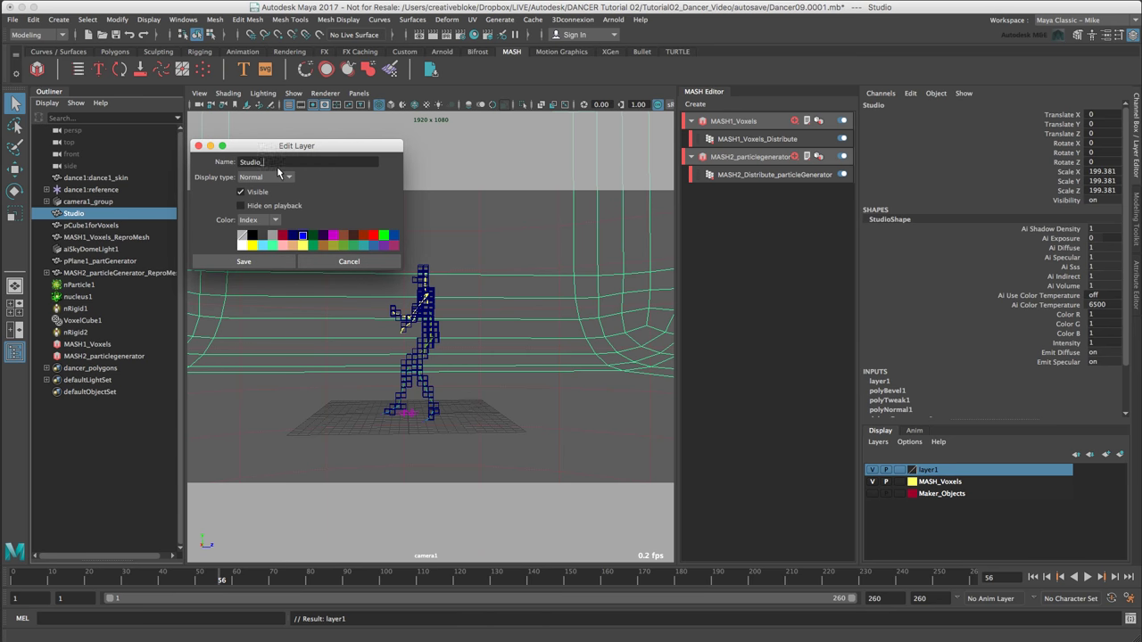
text(yer)
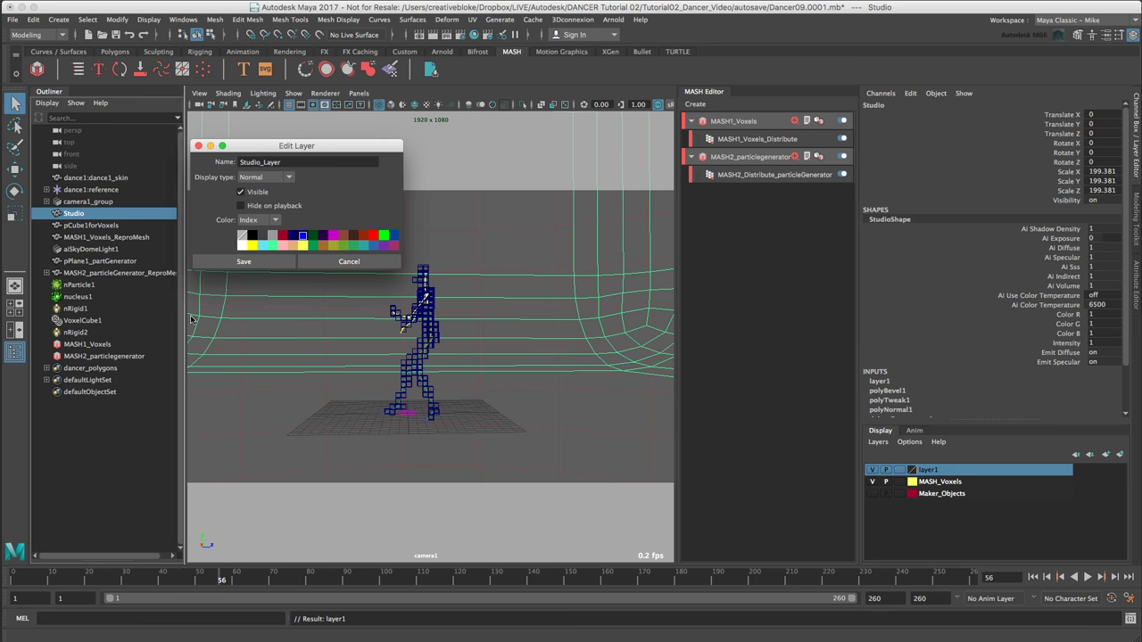
click(267, 262)
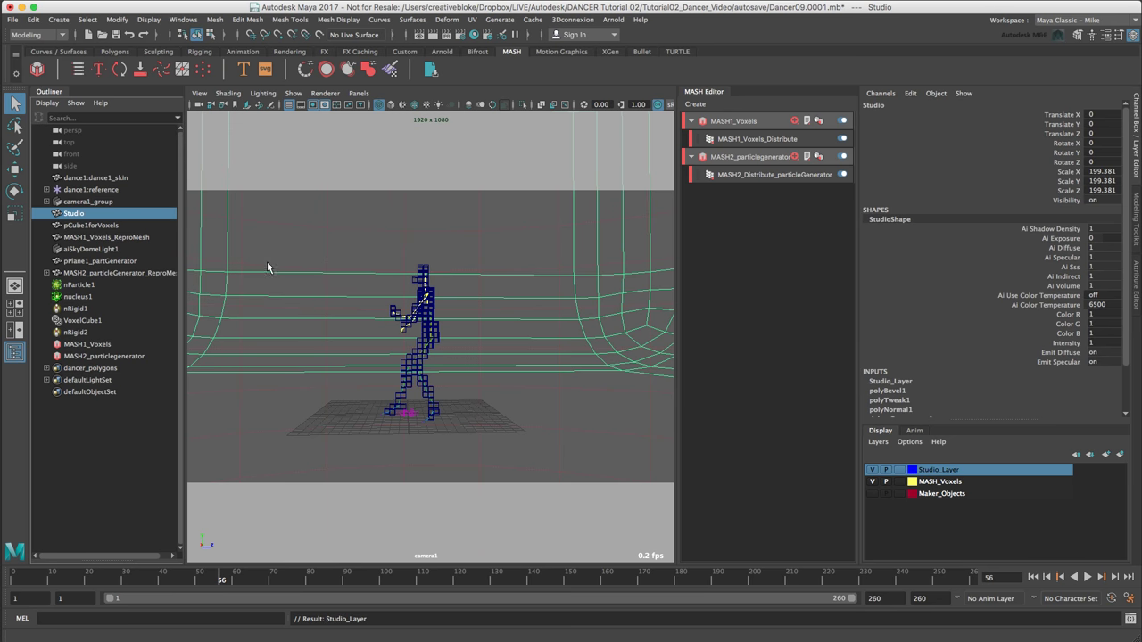
- Check Studio_Layer's contents by toggling visibility, then select MASH_Voxels and the voxel dancer
click(872, 470)
click(871, 470)
click(927, 486)
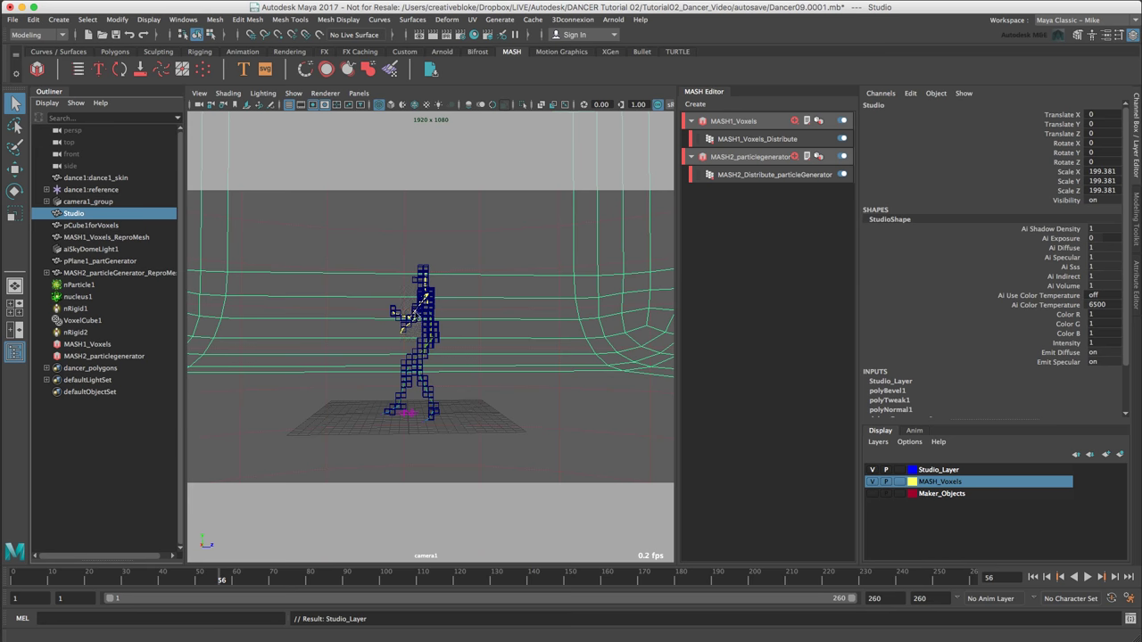
click(428, 336)
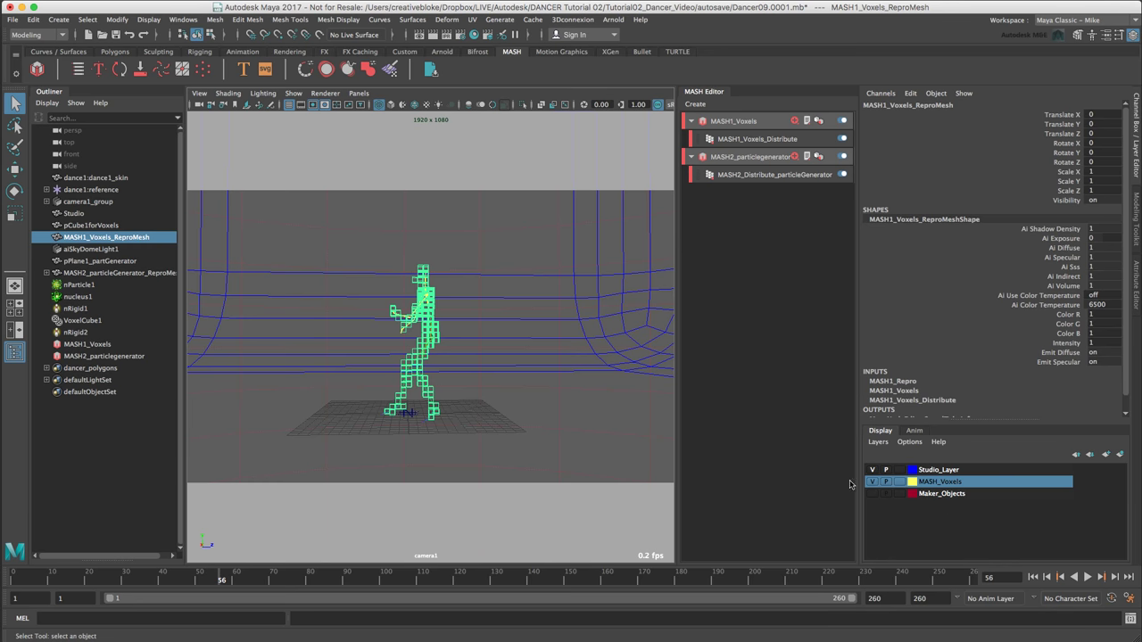
- Inspect dance1:reference in the Outliner and delete the MASH_Voxels layer
click(89, 191)
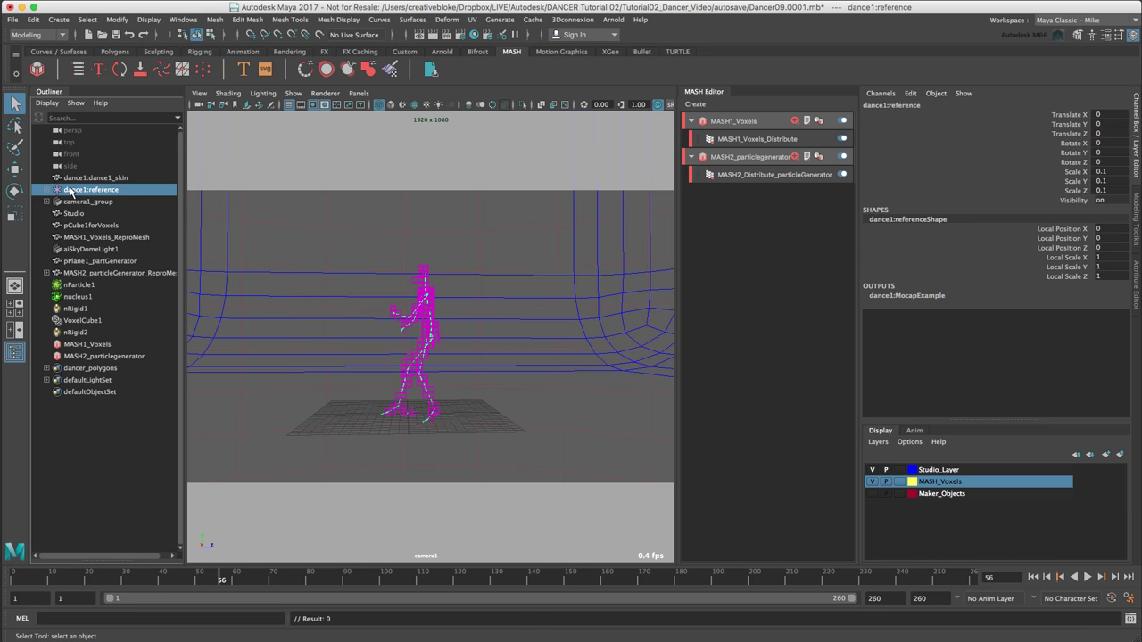
click(47, 197)
click(46, 196)
right_click(942, 483)
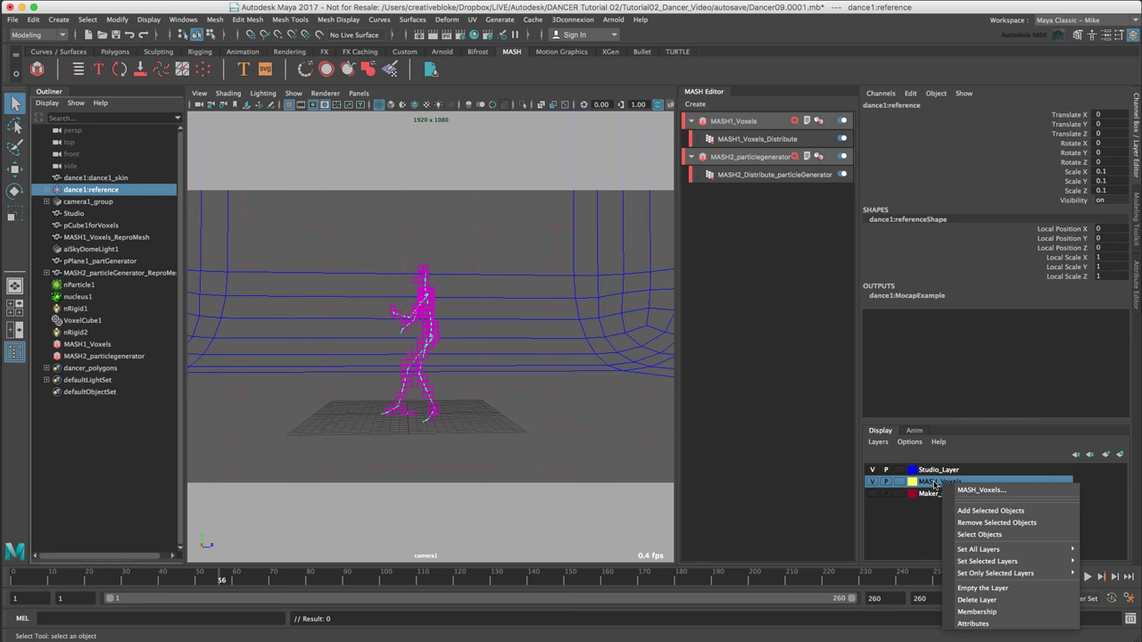
click(997, 599)
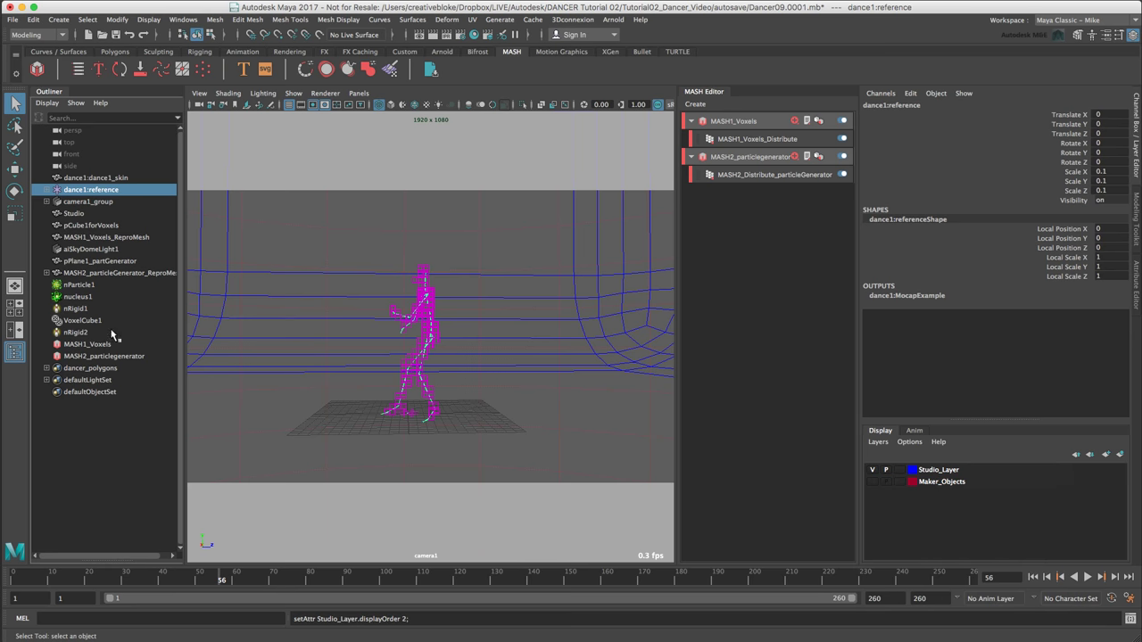
- Create a new layer from the selected MASH1_Voxels_ReproMesh
click(105, 238)
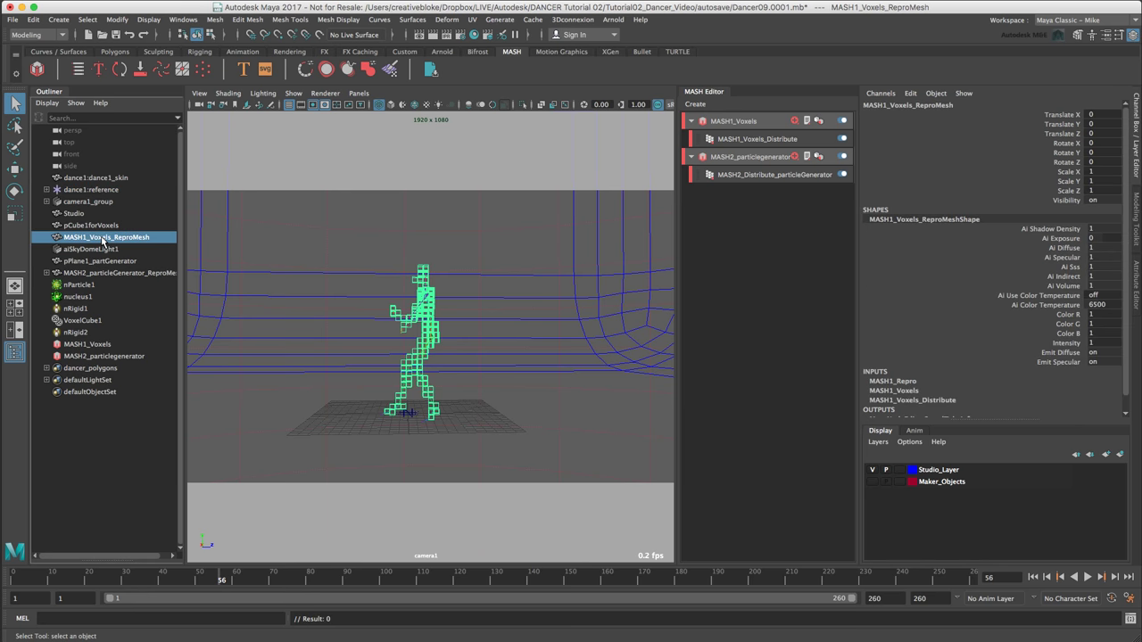
click(879, 442)
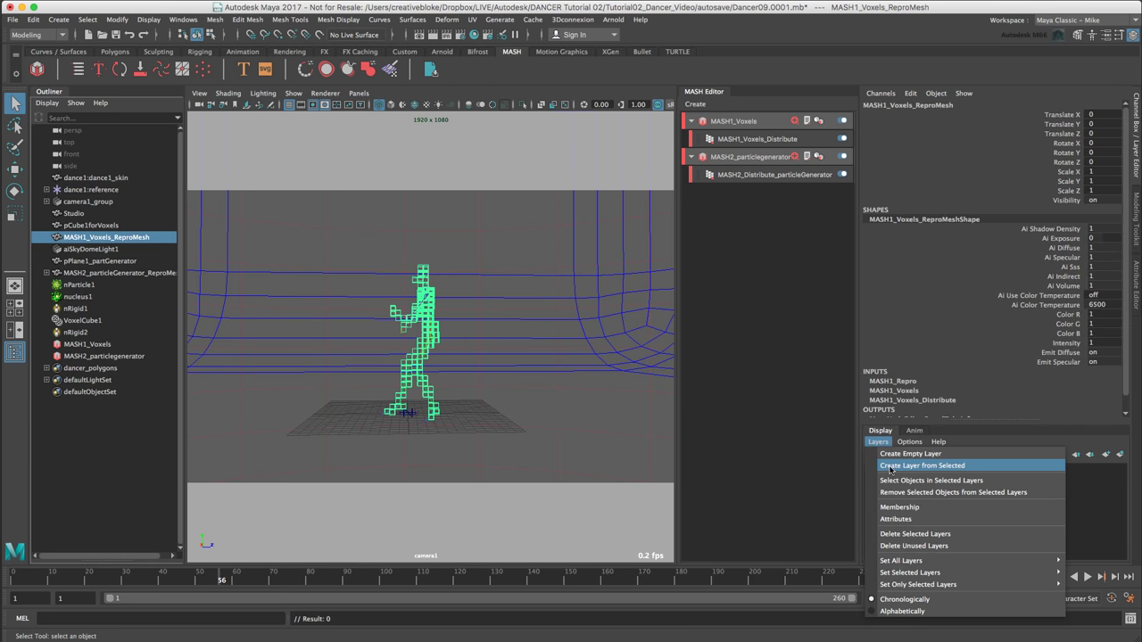
click(892, 466)
- Rename the new layer MASH_Voxels in yellow, fixing the typo, and verify its contents
double_click(930, 471)
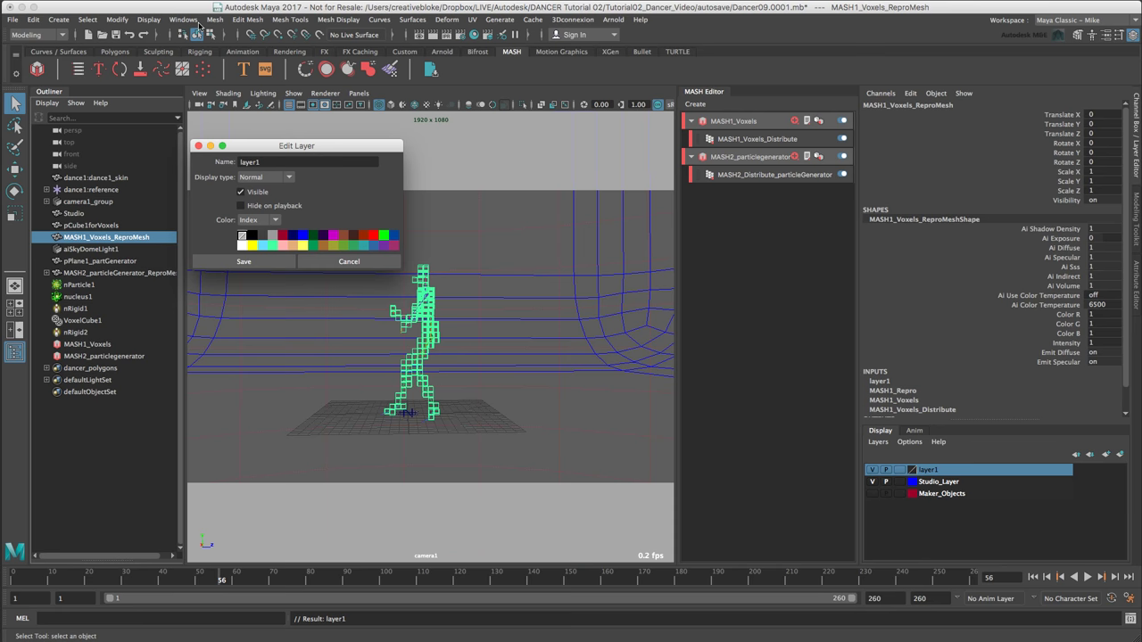
key(super+a)
text(MASH+Voxe)
key(Left)
key(Left)
key(Left)
key(Left)
key(Left)
key(Left)
key(BackSpace)
text(_)
click(253, 247)
click(250, 263)
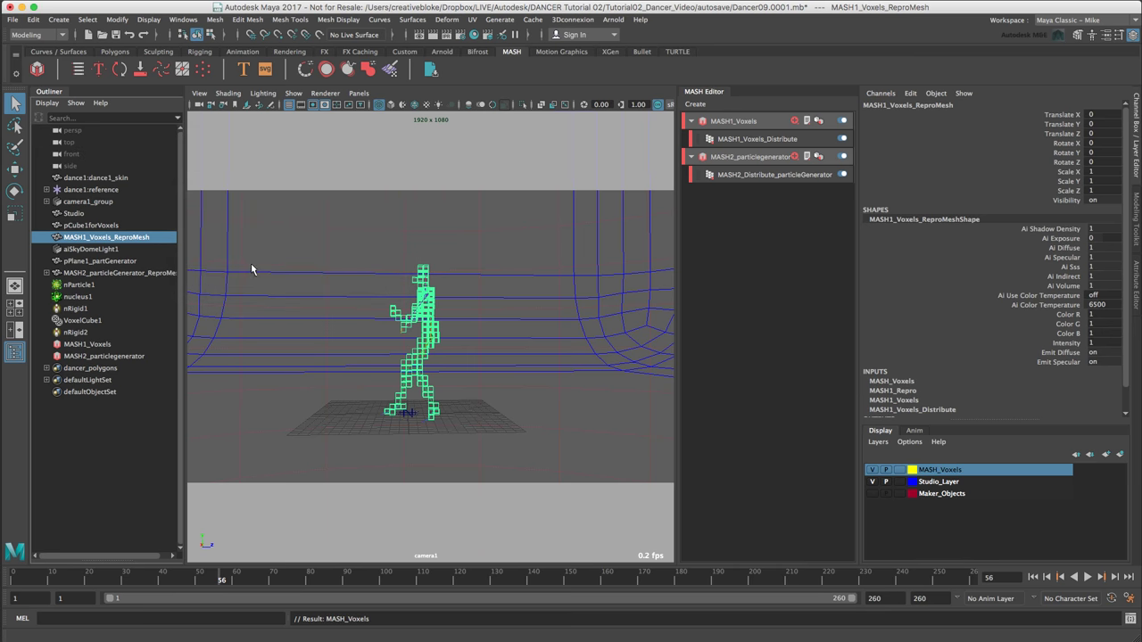
click(873, 470)
click(873, 470)
- Play the dancer animation and stop it at frame 64
click(873, 483)
click(1089, 578)
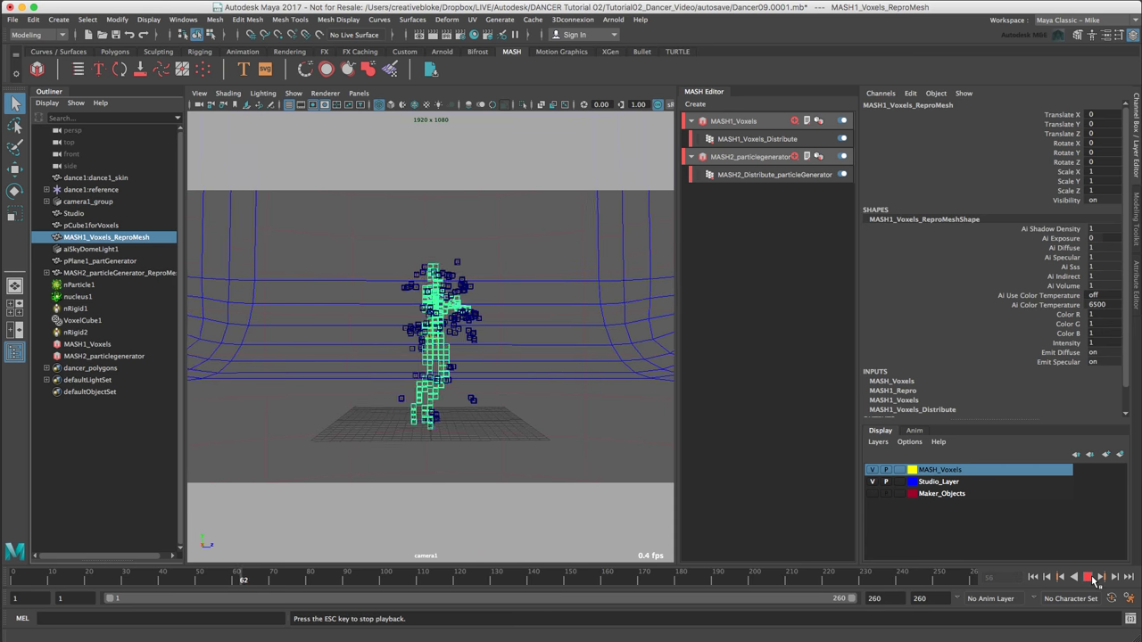
click(1092, 578)
- Put VoxelCube1 on a new magenta layer named nParticles_layer and verify its visibility
click(90, 322)
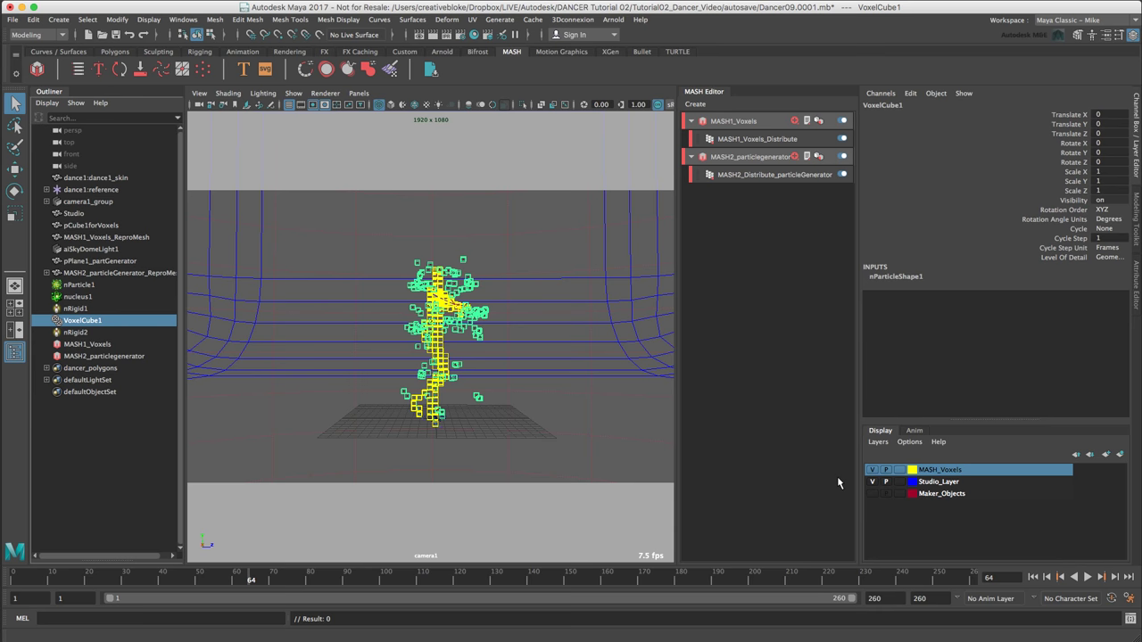
click(875, 443)
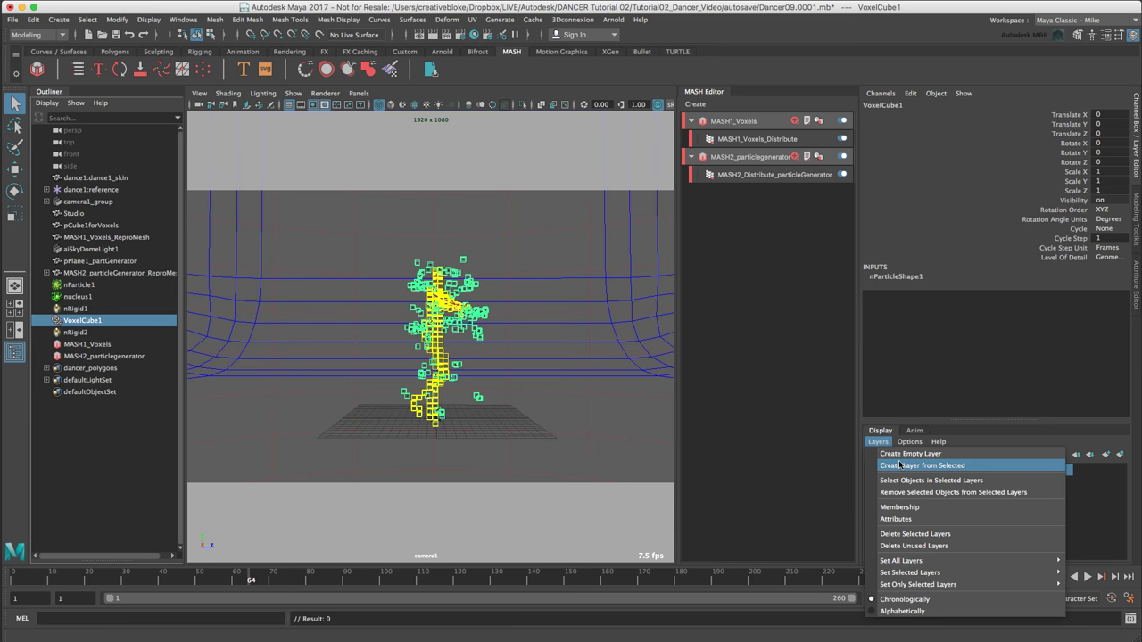
click(902, 465)
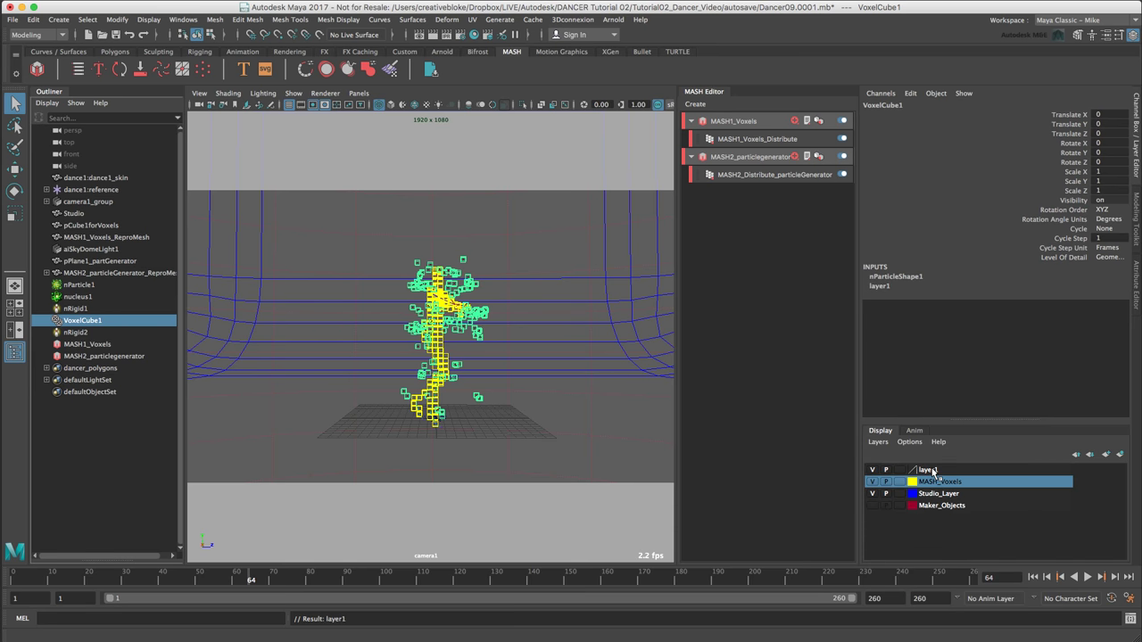
double_click(930, 470)
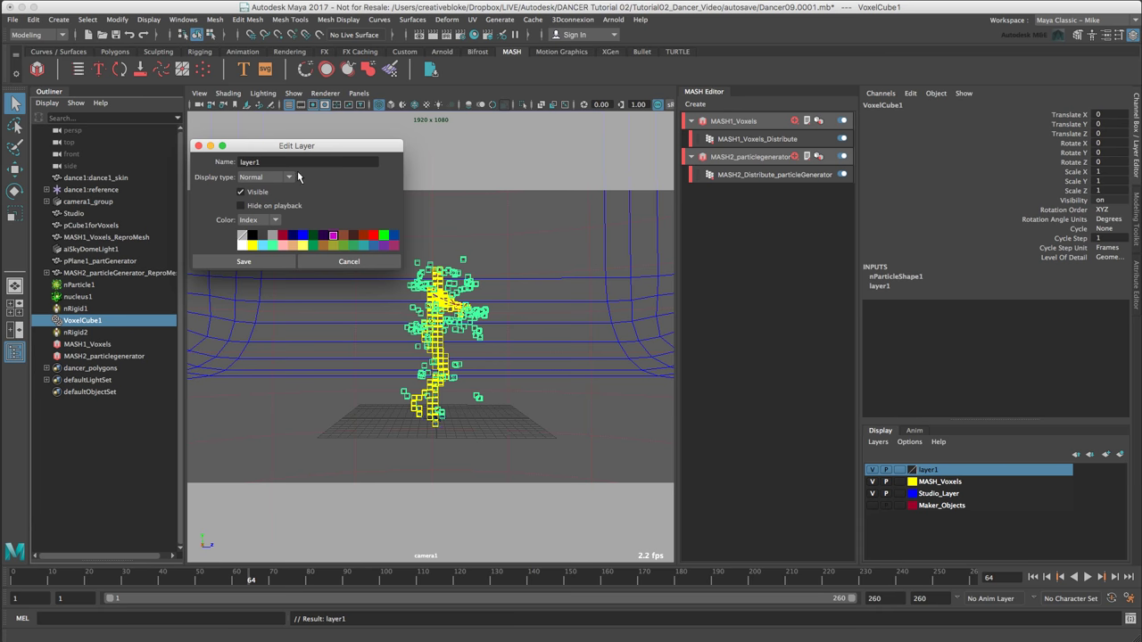
double_click(250, 162)
text(nParticles_laye)
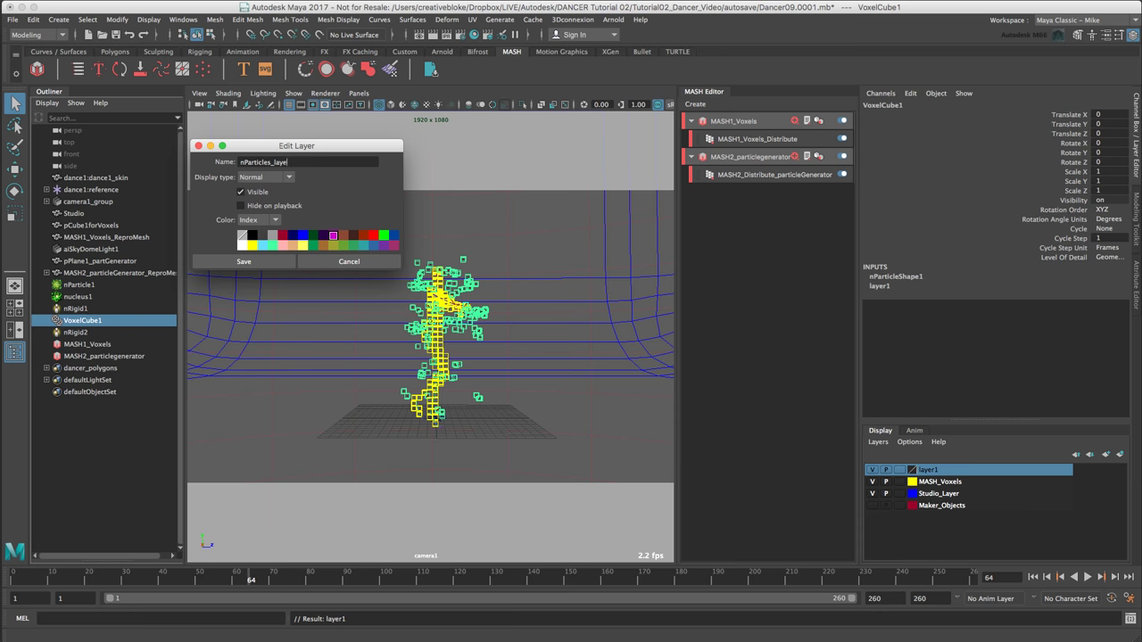
click(248, 260)
click(872, 470)
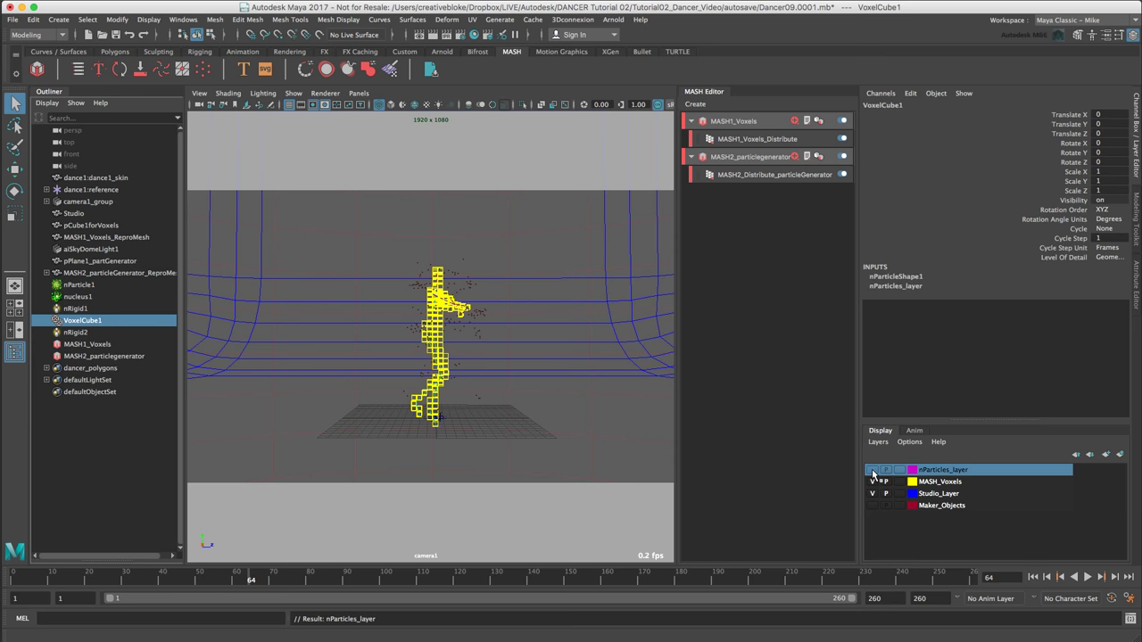
click(872, 470)
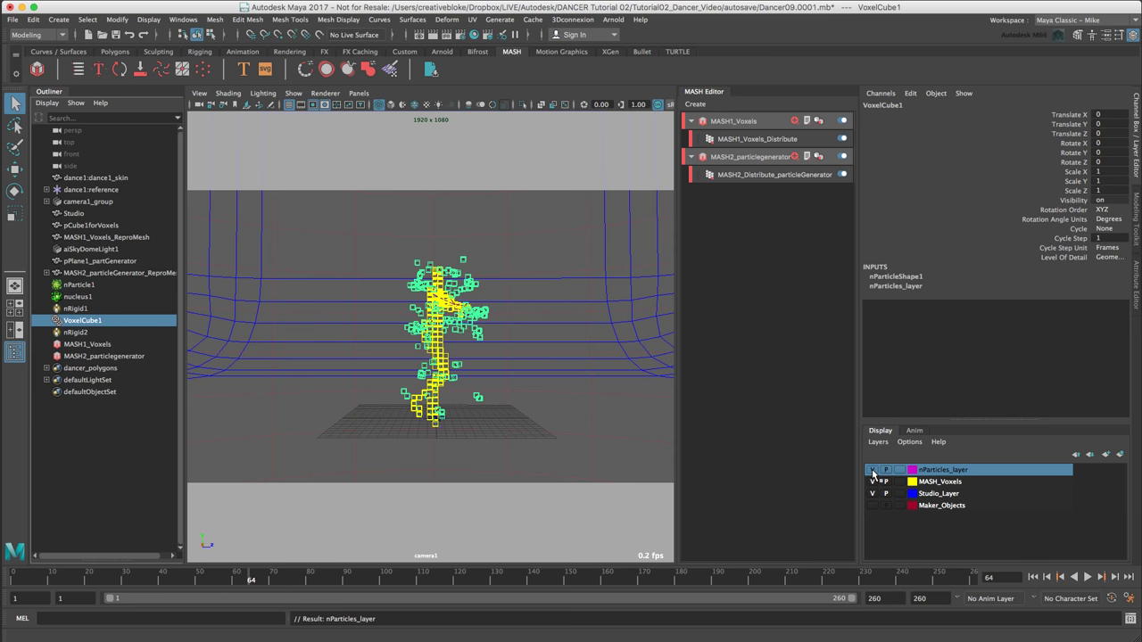
- Add nParticle1 to nParticles_layer
click(872, 470)
click(85, 285)
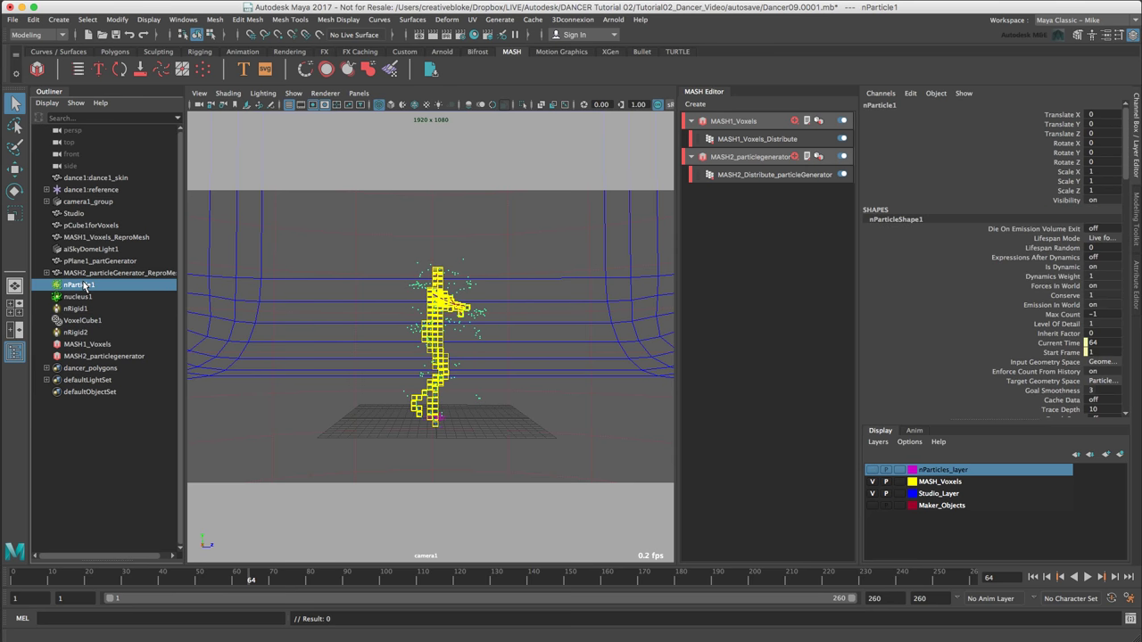
right_click(941, 471)
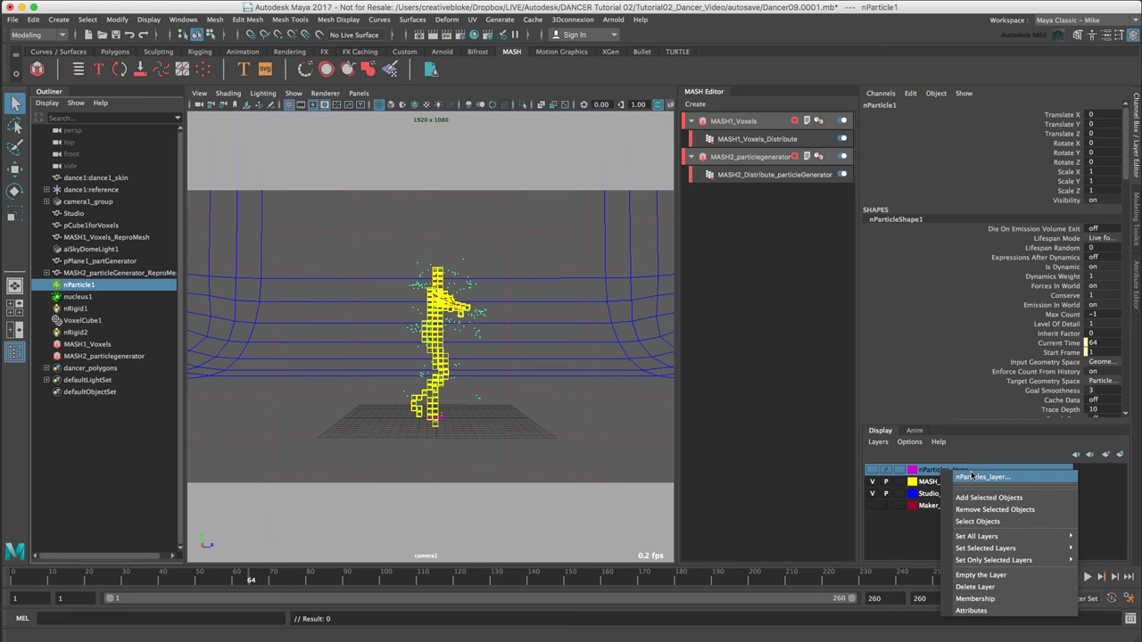
click(987, 498)
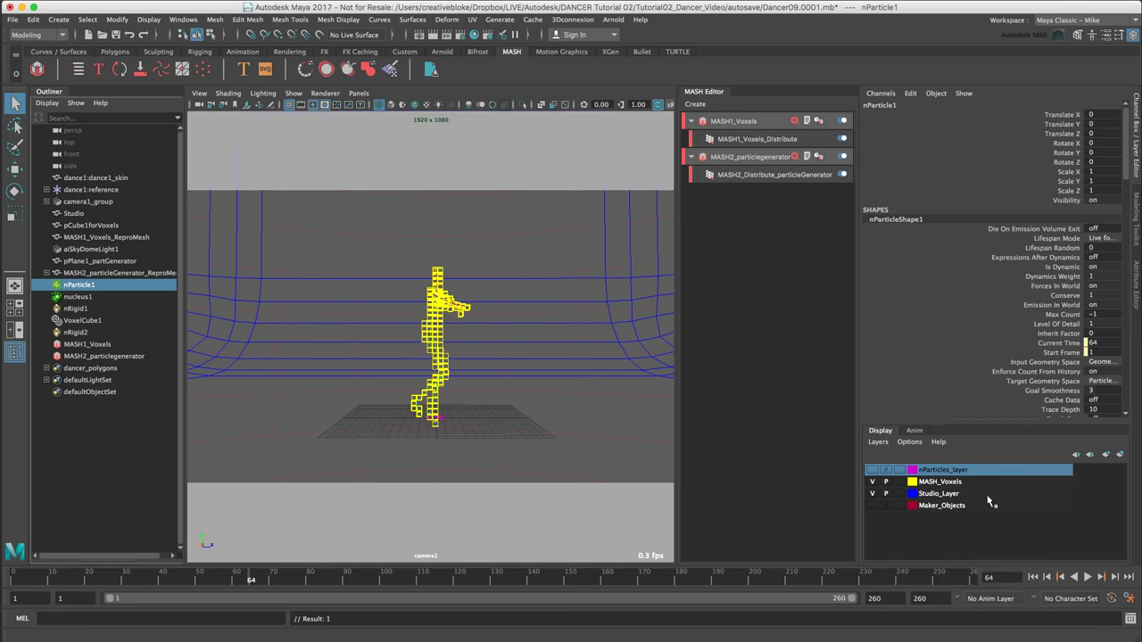
click(872, 470)
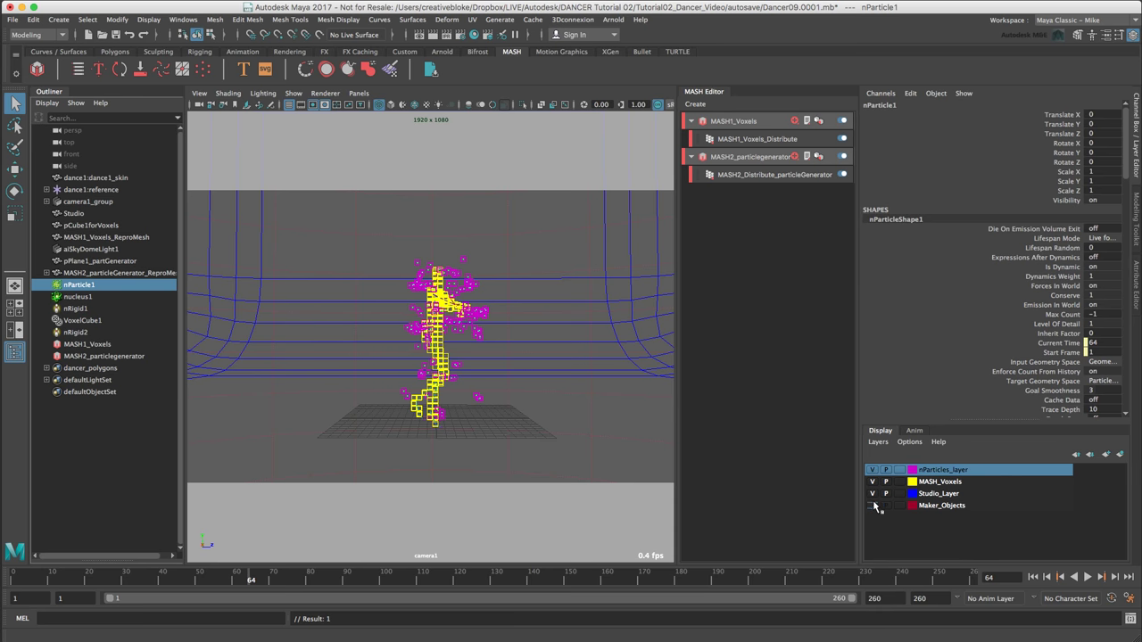
- Toggle layer visibility to inspect each, ending with Maker_Objects hidden and the studio shown
click(872, 506)
click(872, 493)
click(872, 482)
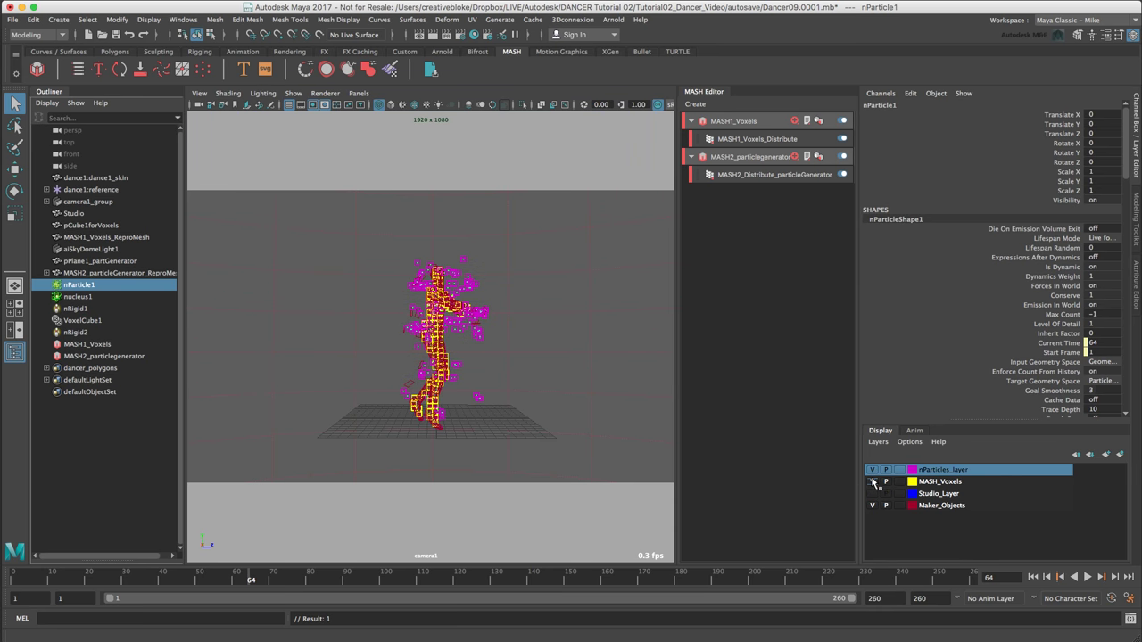
click(873, 470)
click(872, 506)
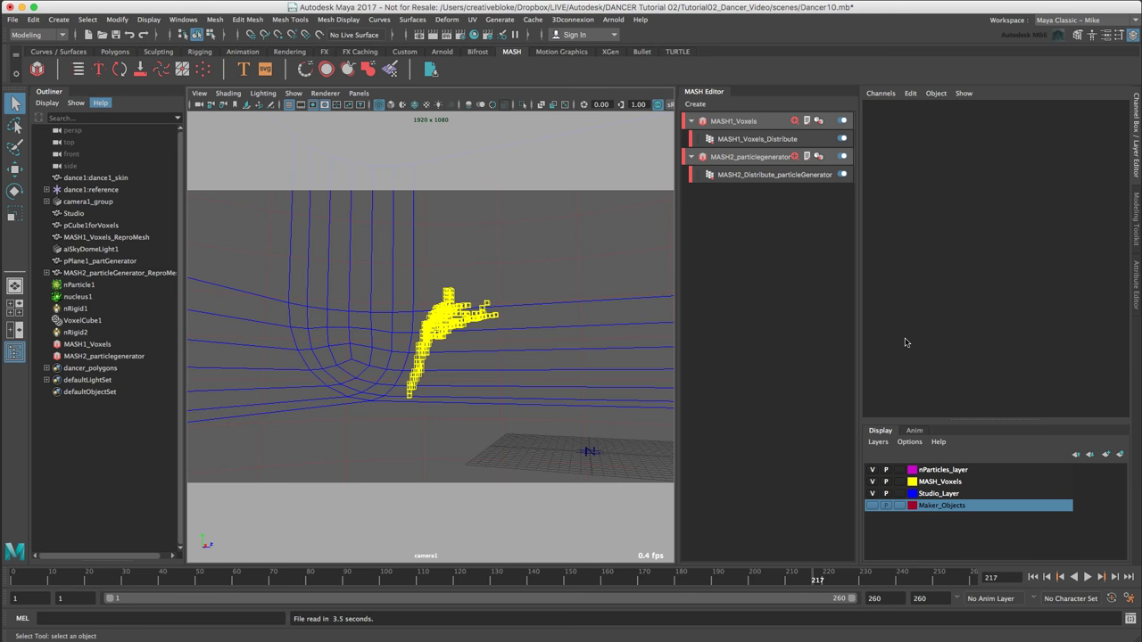
- Hide Studio_Layer, MASH_Voxels and nParticles_layer
click(872, 493)
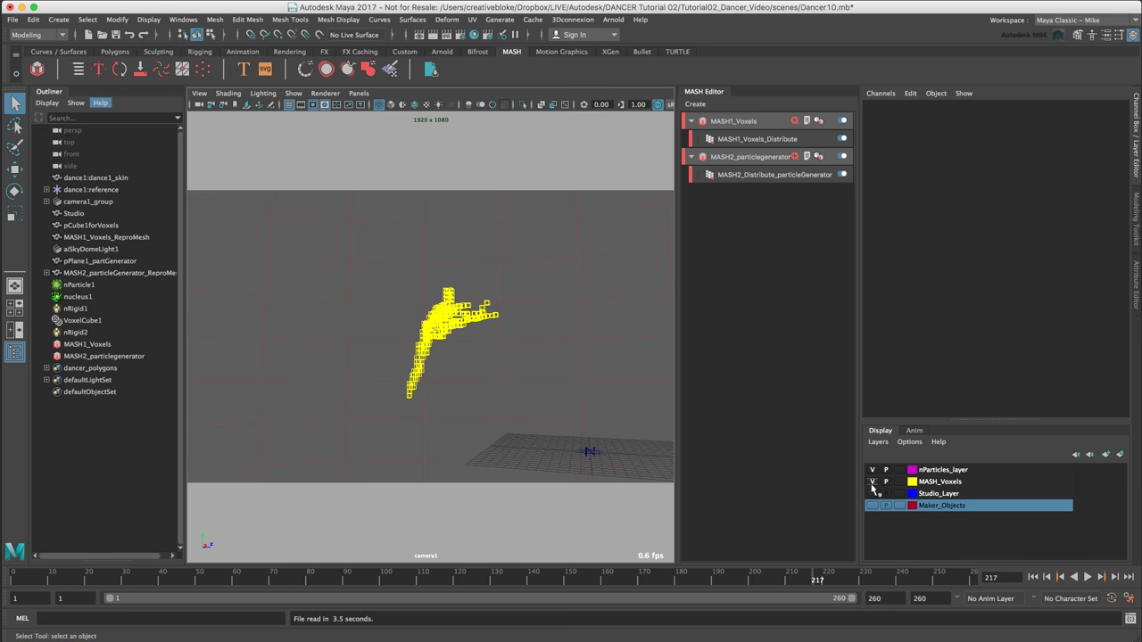
click(872, 481)
click(872, 470)
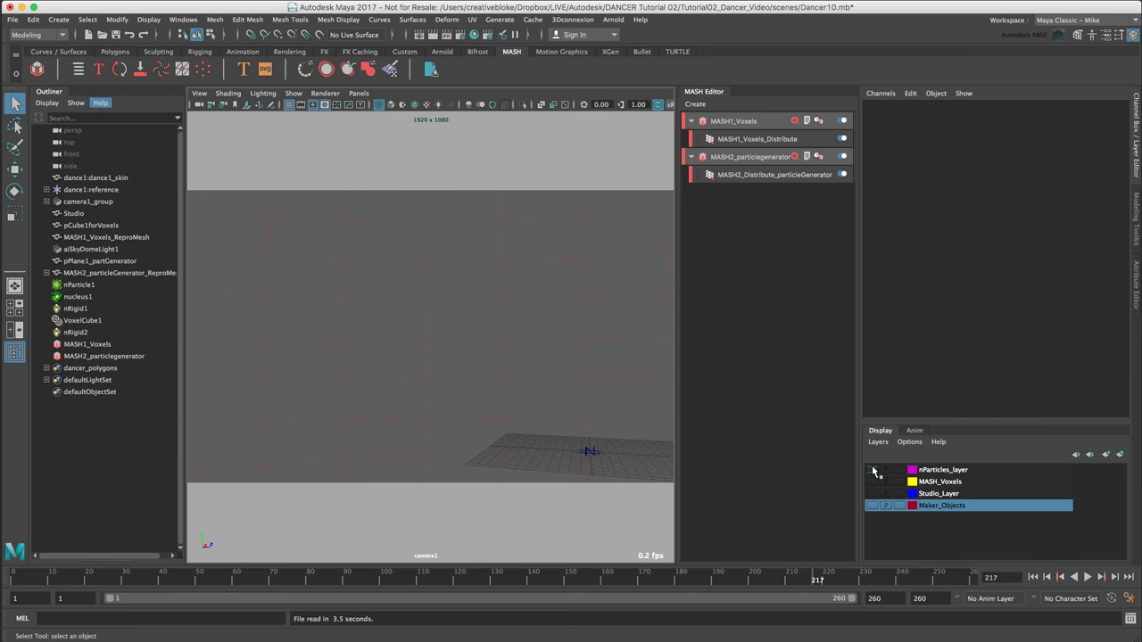
- Switch the viewport to the default persp camera
click(359, 93)
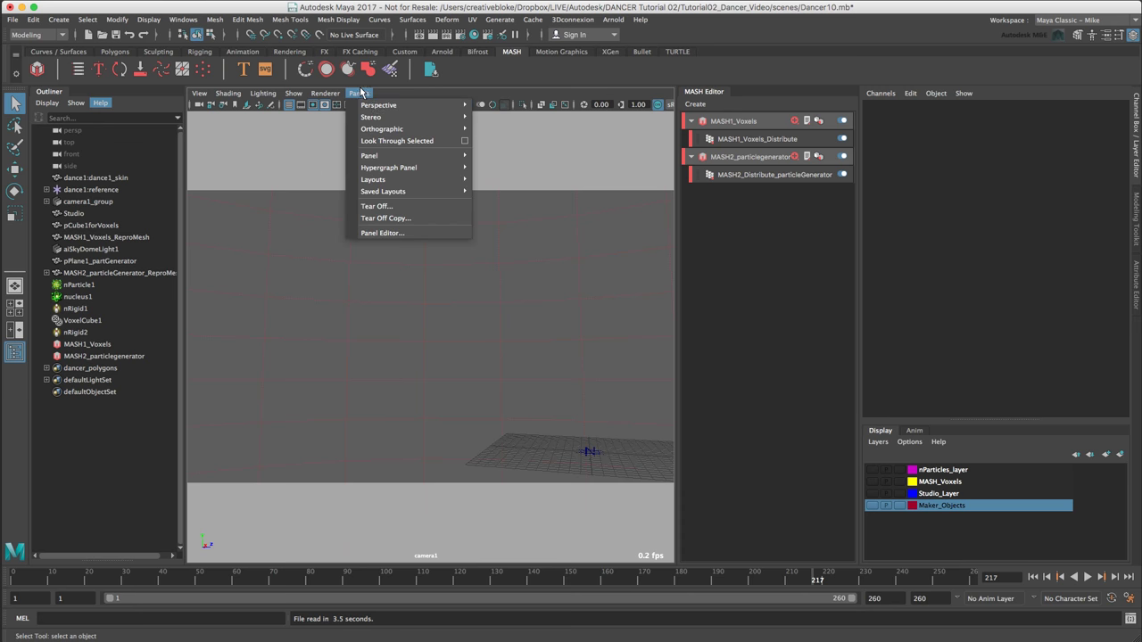
mouse_move(378, 107)
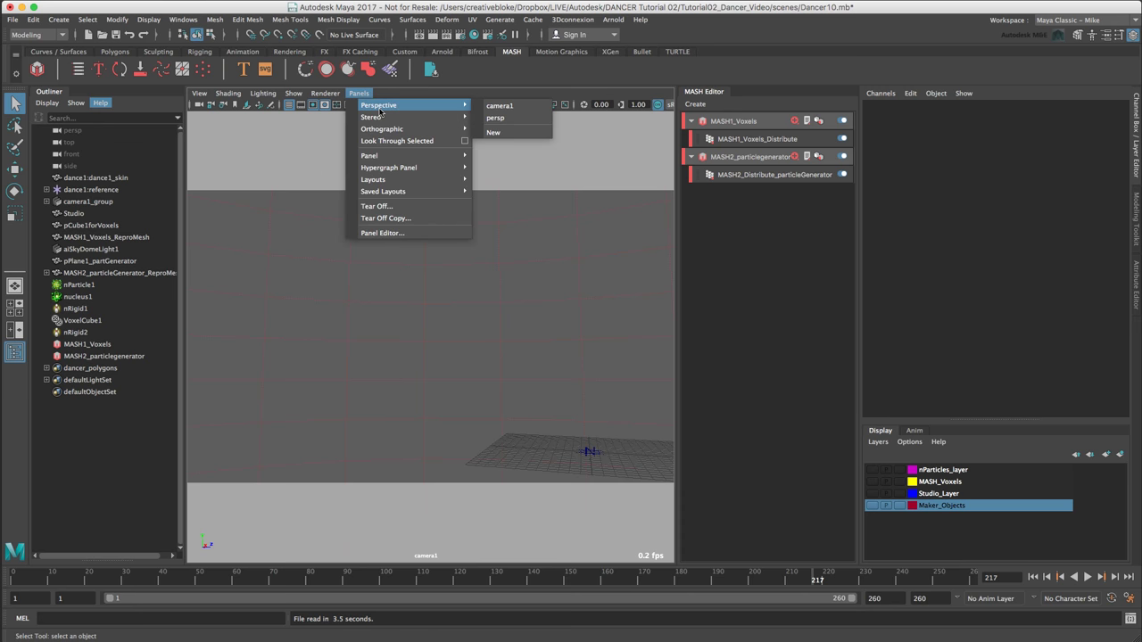
click(512, 120)
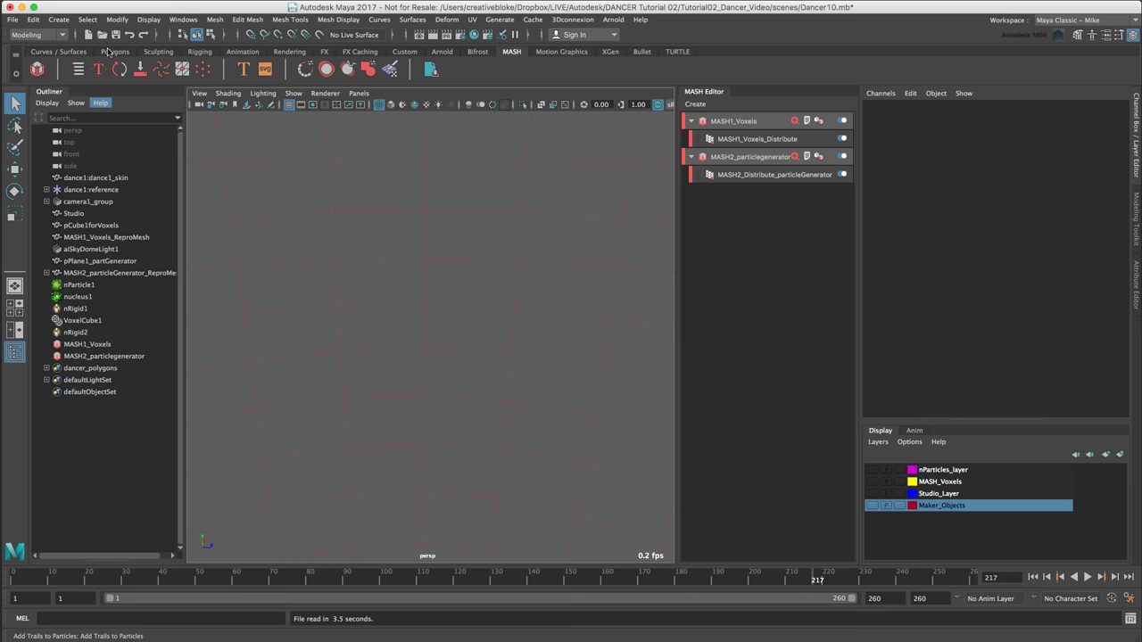
- Create a new 3D polygon type object and frame it in the view
click(243, 70)
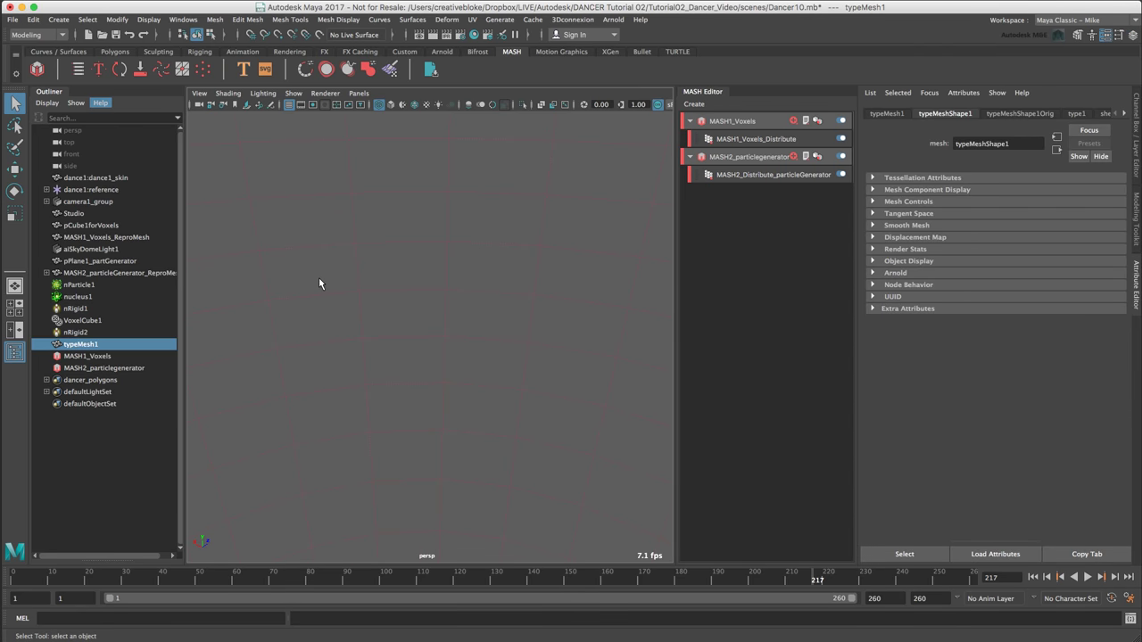
key(f)
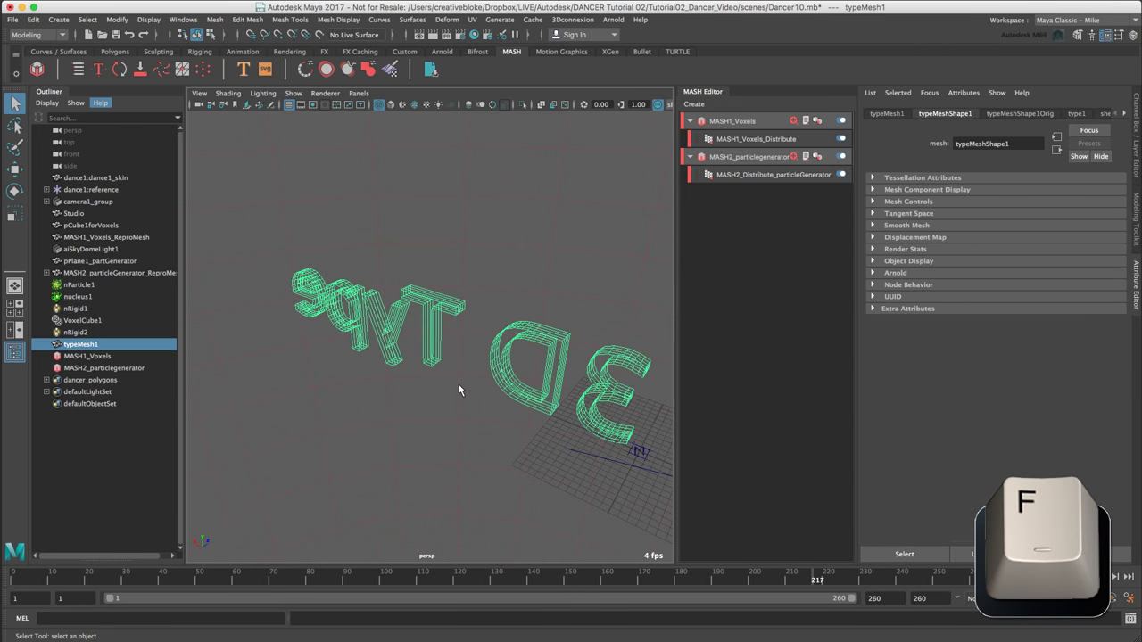
alt+drag(480, 383, 390, 378)
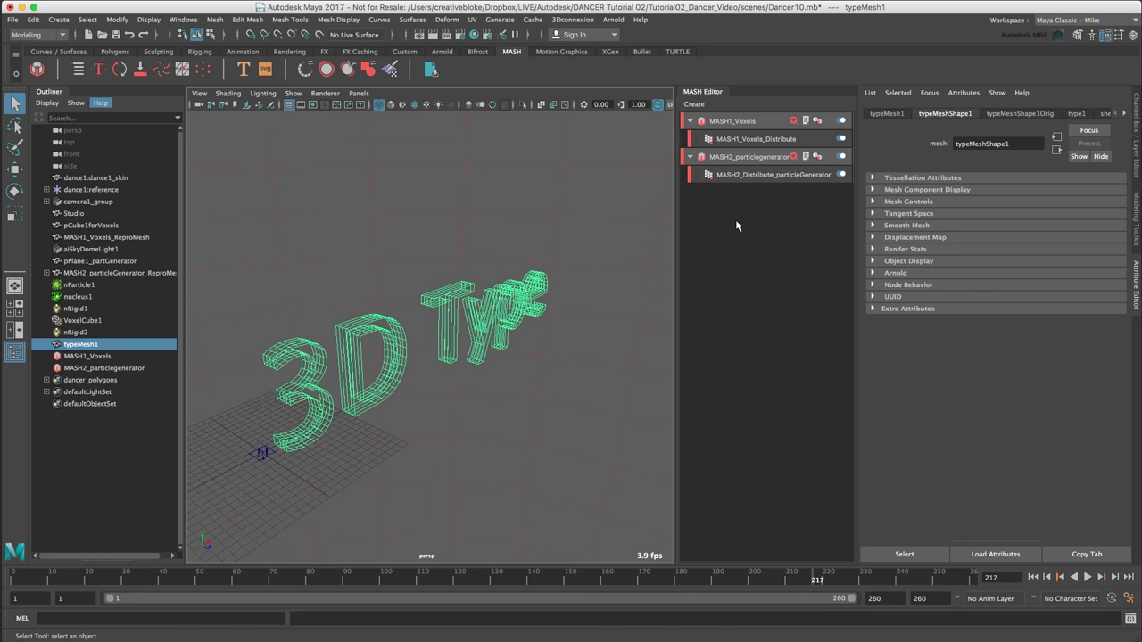
- Replace the '3D Type' placeholder with GET DANCING and centre-align it, viewed from the front
click(1075, 114)
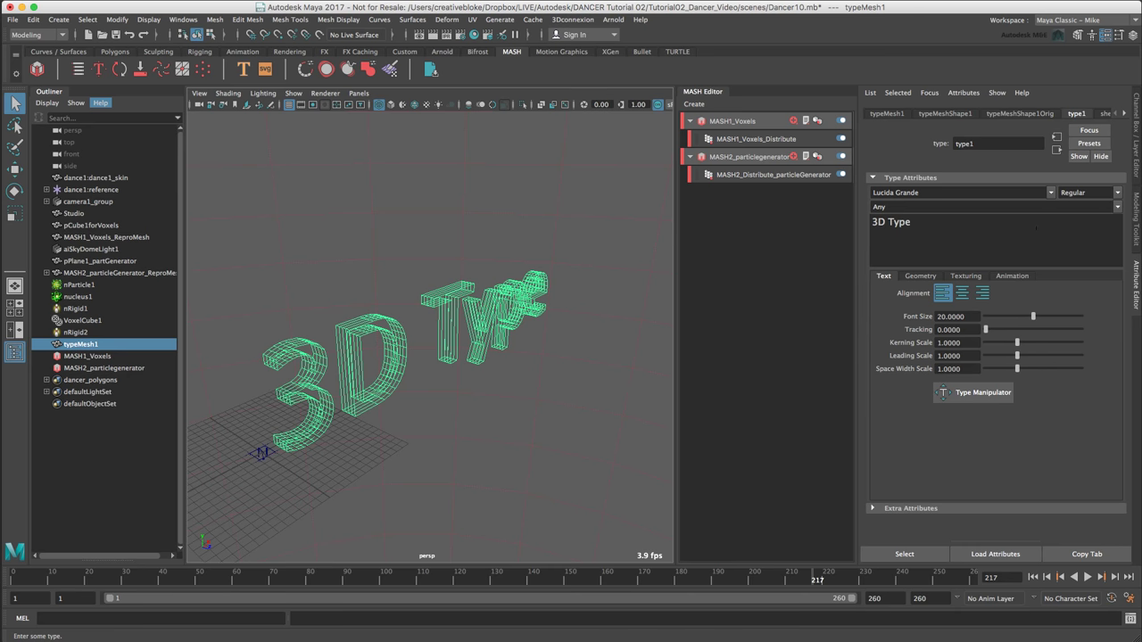
drag(915, 222, 871, 222)
text(GET)
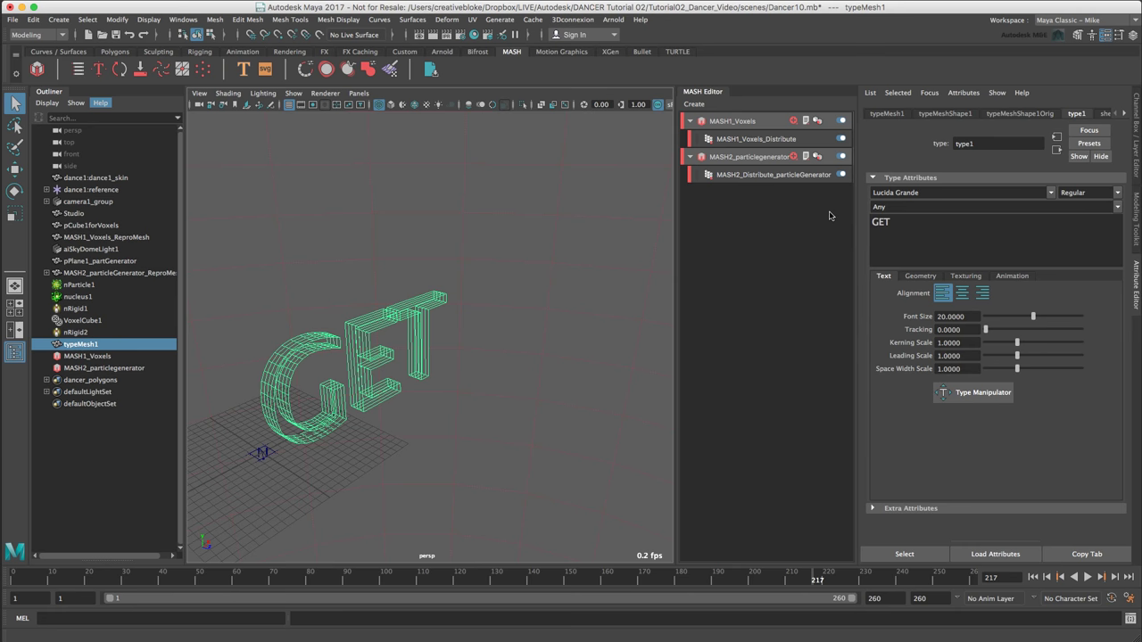
text( DANCING)
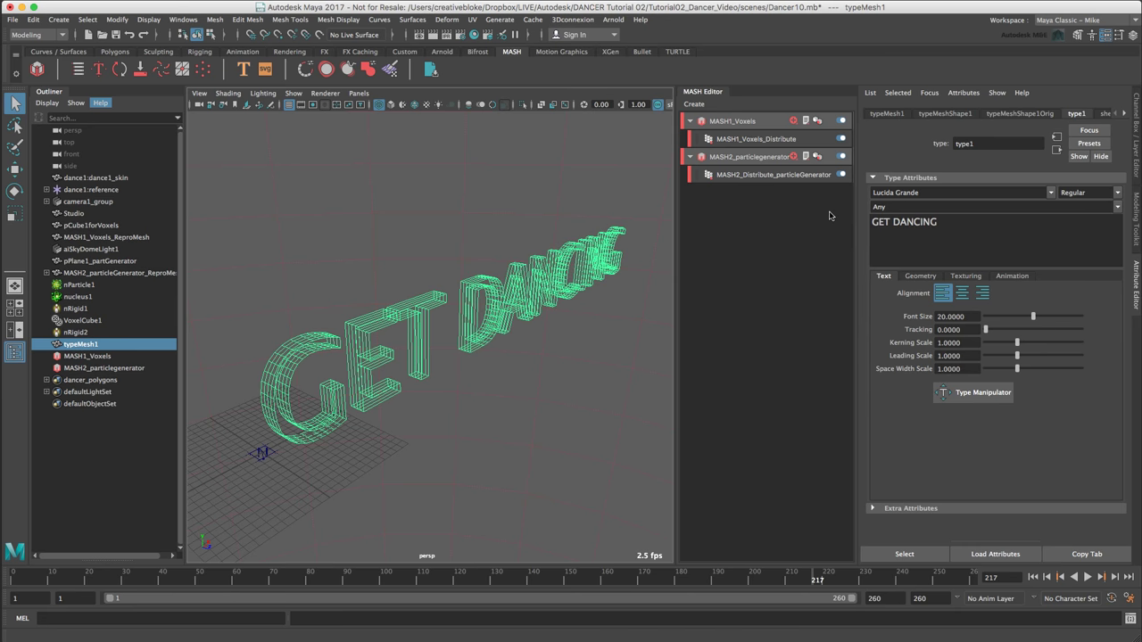
click(961, 294)
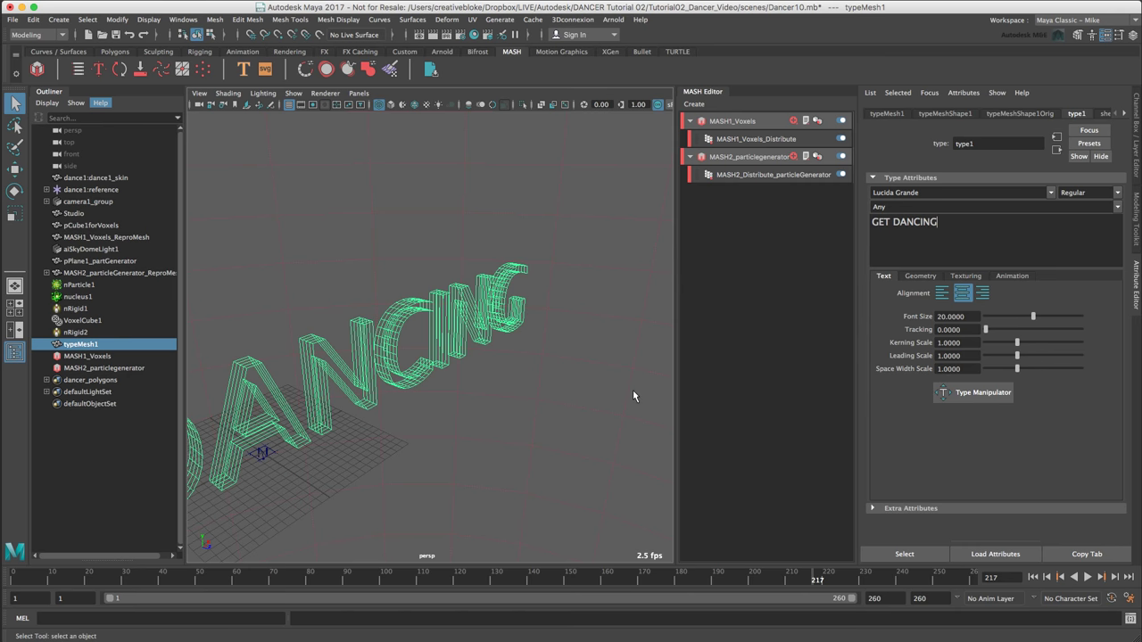
alt+drag(517, 378, 456, 405)
alt+middle_drag(484, 401, 460, 399)
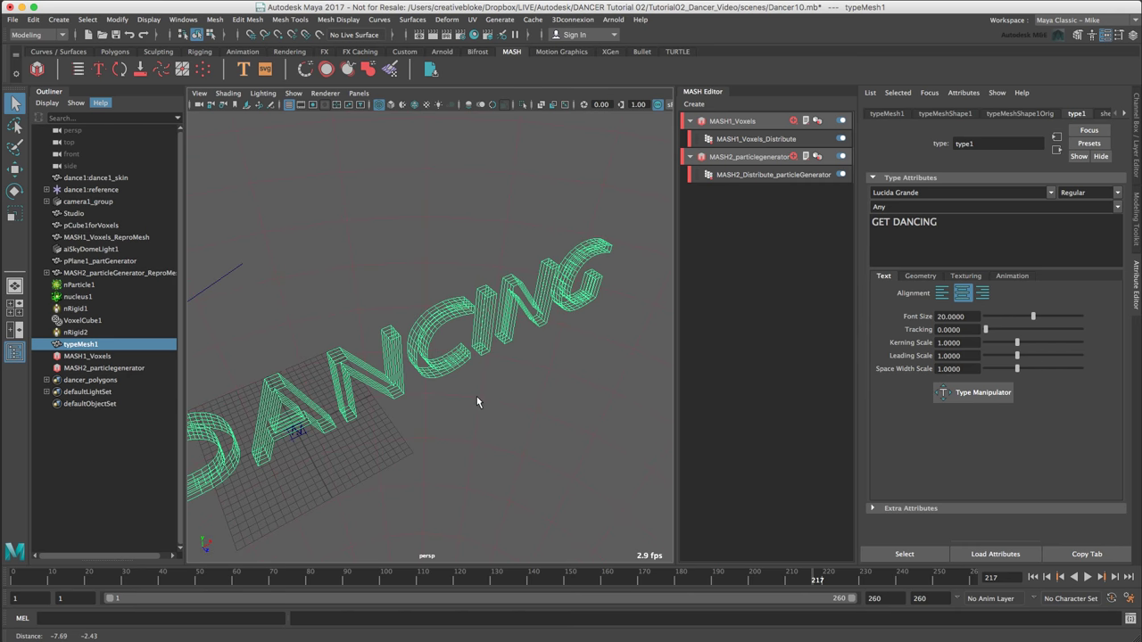
alt+middle_drag(550, 352, 508, 377)
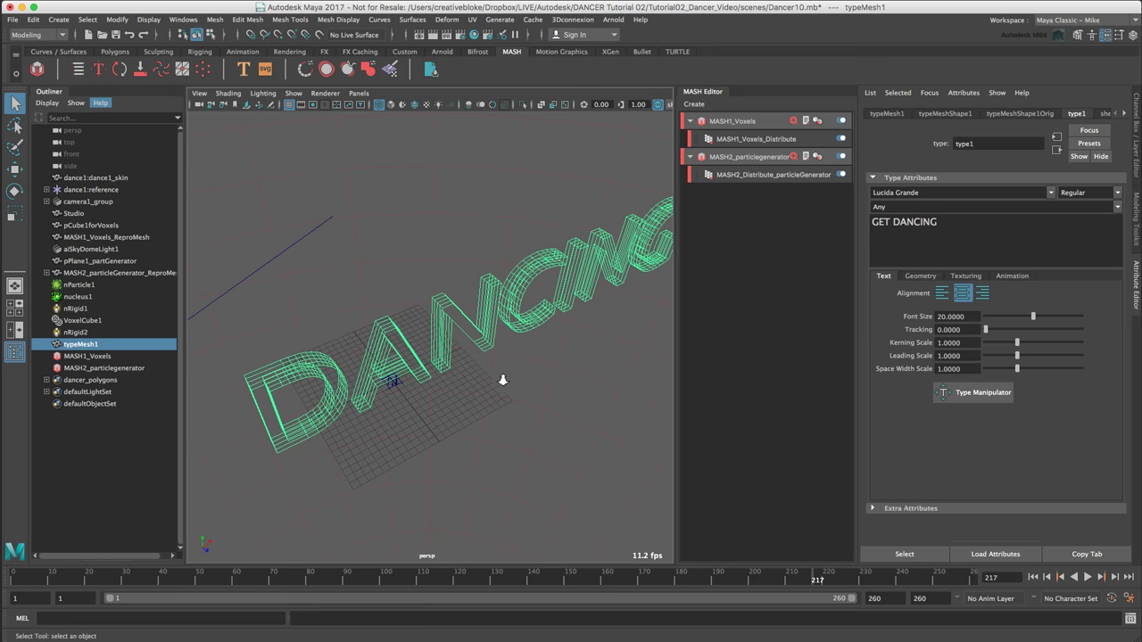
scroll(502, 378, down, 5)
alt+drag(502, 379, 478, 370)
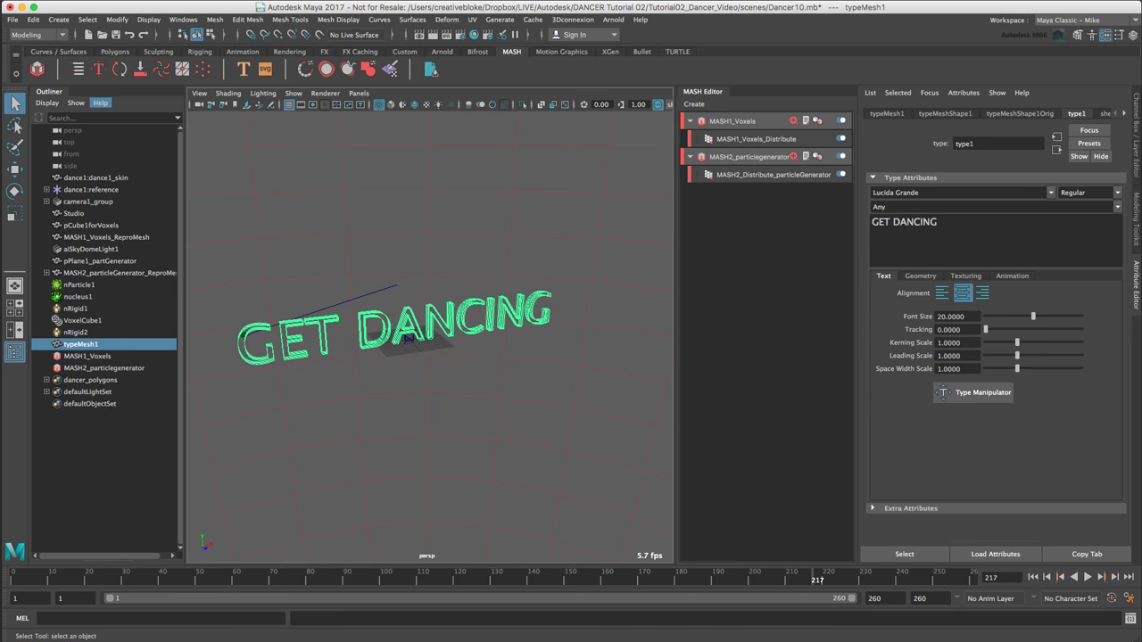
- Pick Impact from the type1 font dropdown list
click(1051, 196)
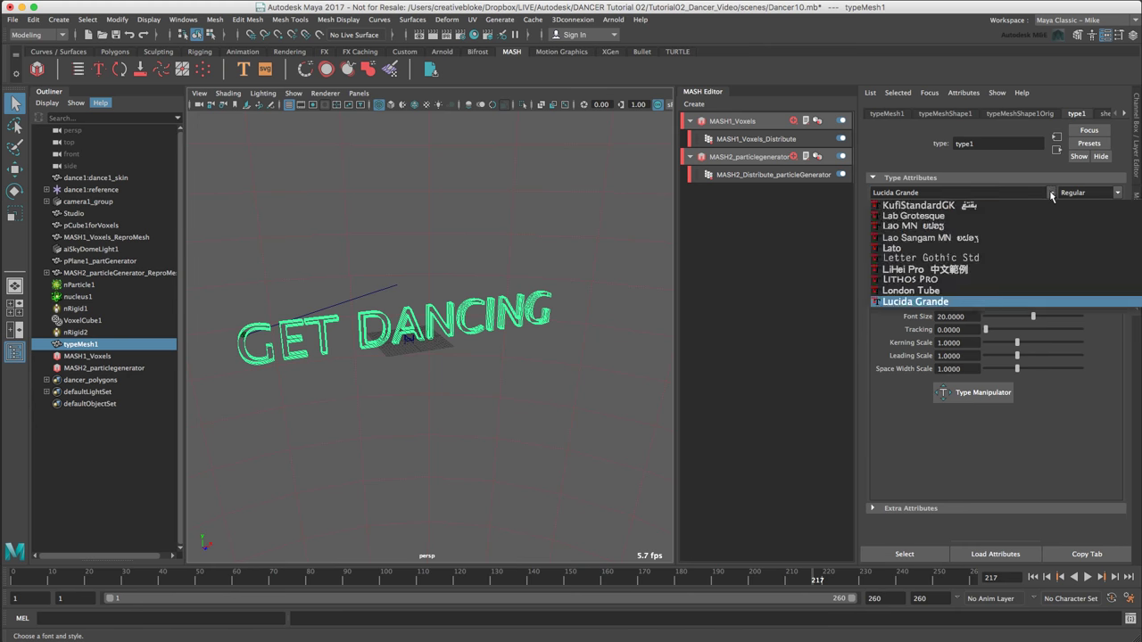
click(1050, 195)
click(1051, 196)
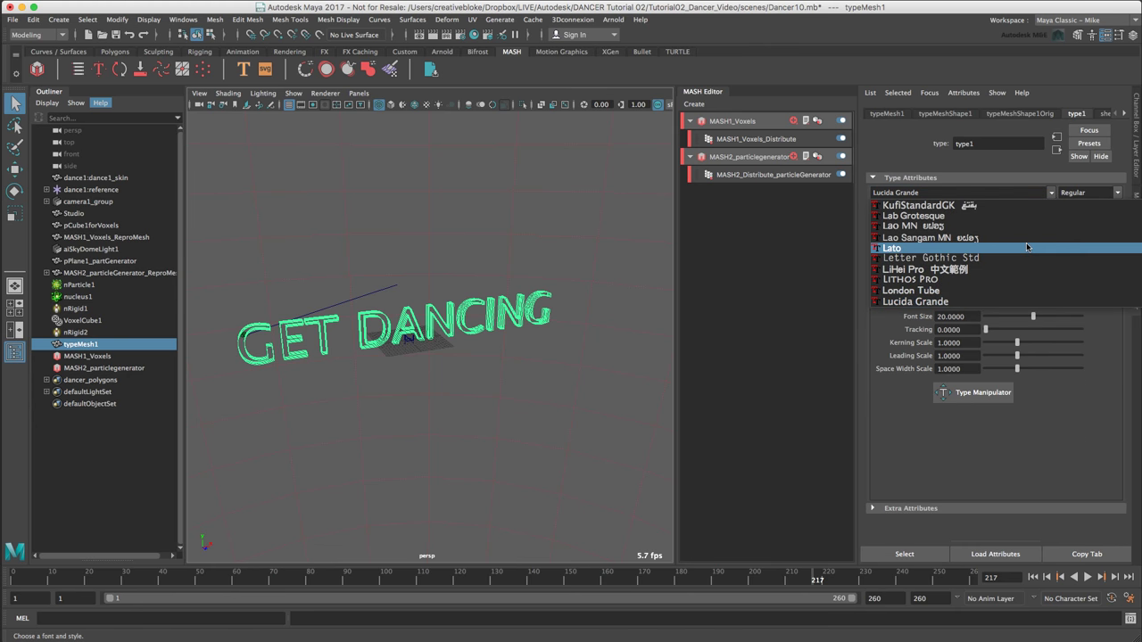
scroll(981, 258, down, 4)
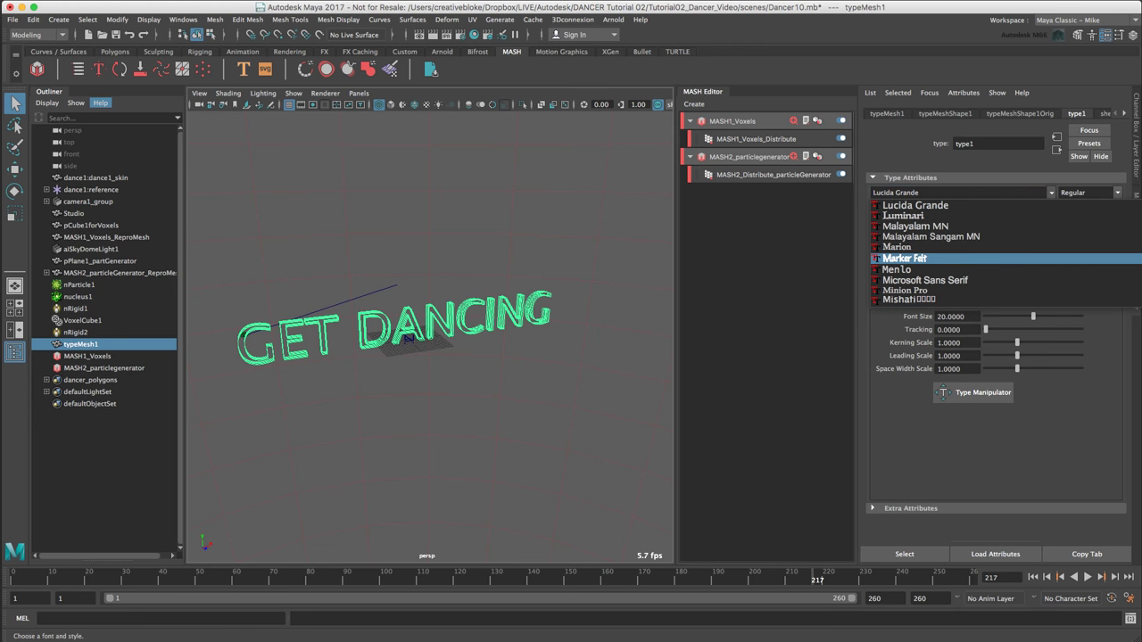
scroll(981, 258, down, 3)
scroll(981, 258, up, 10)
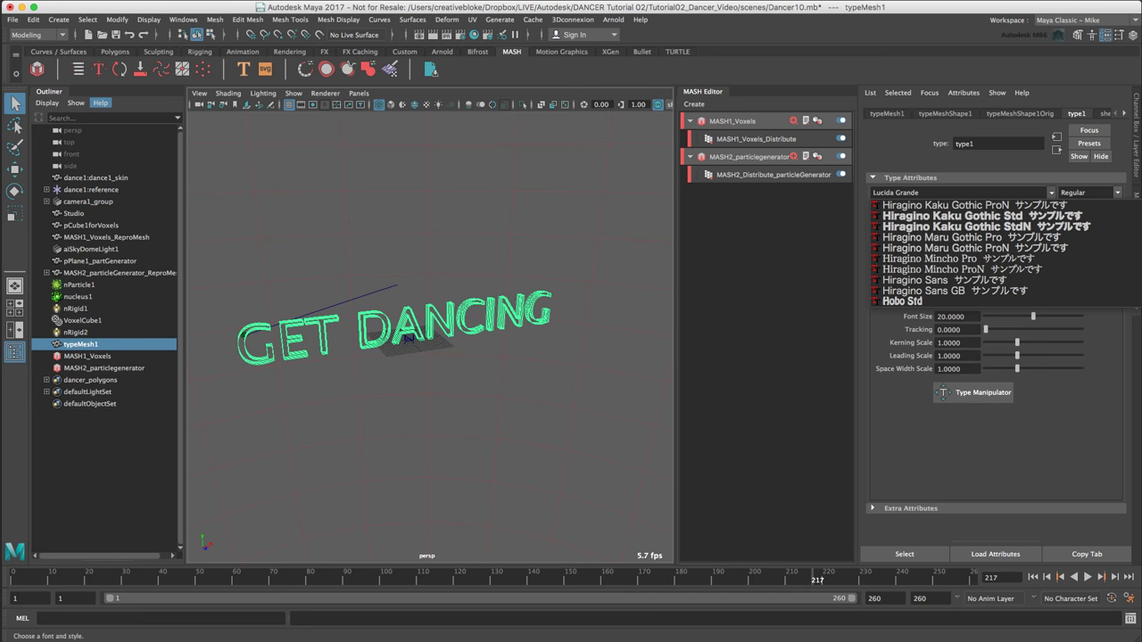
scroll(981, 258, up, 8)
scroll(981, 258, down, 6)
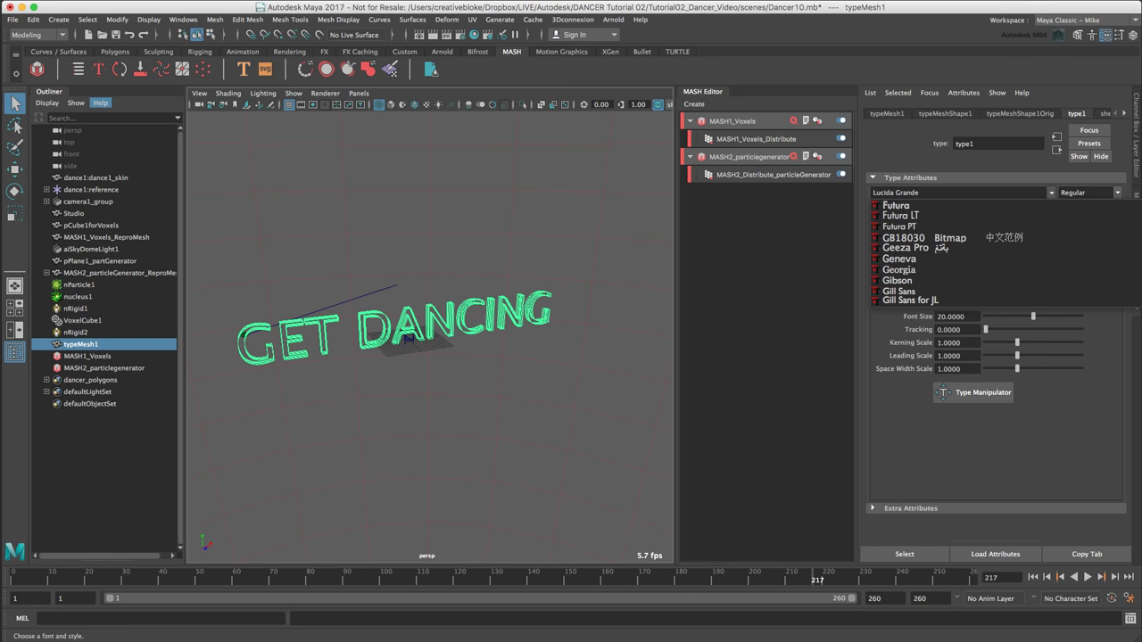
scroll(981, 258, down, 10)
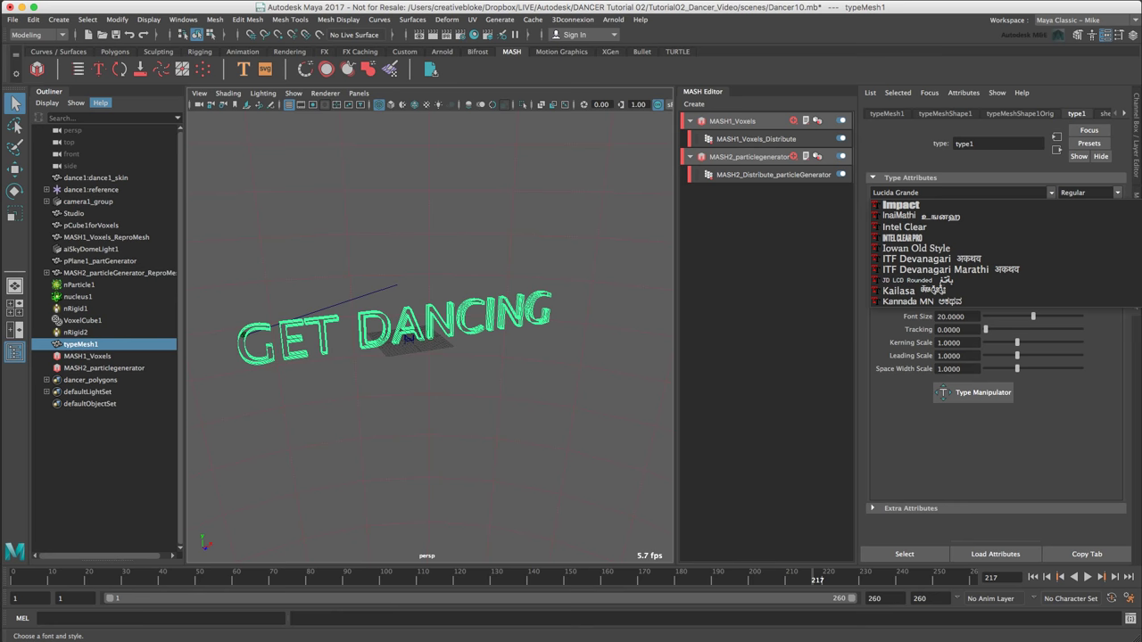
scroll(981, 254, up, 5)
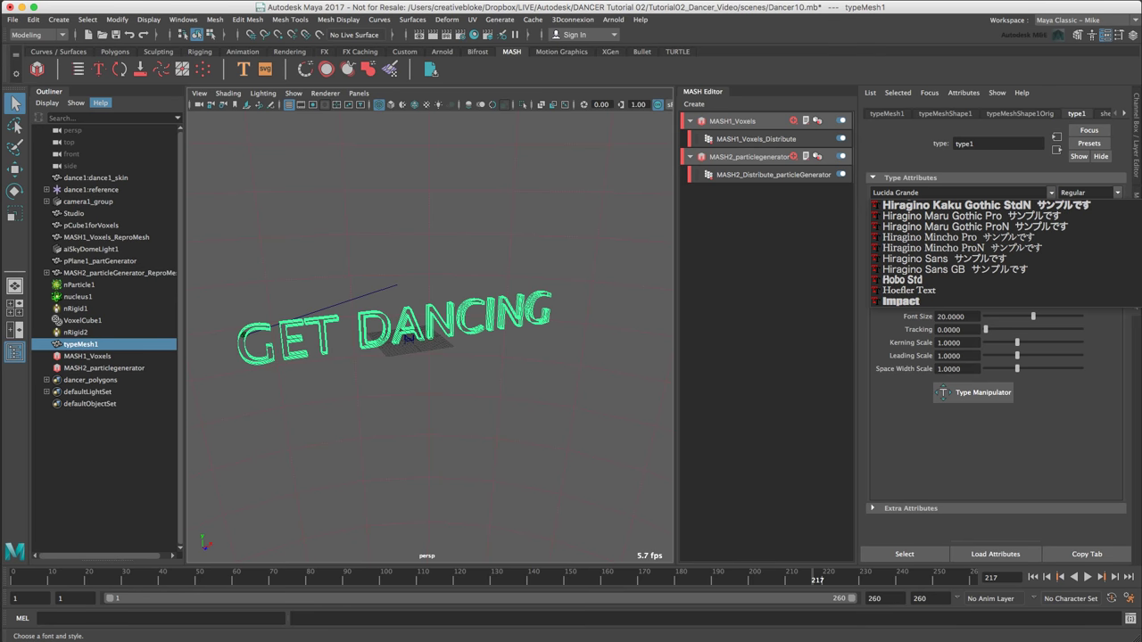
click(963, 302)
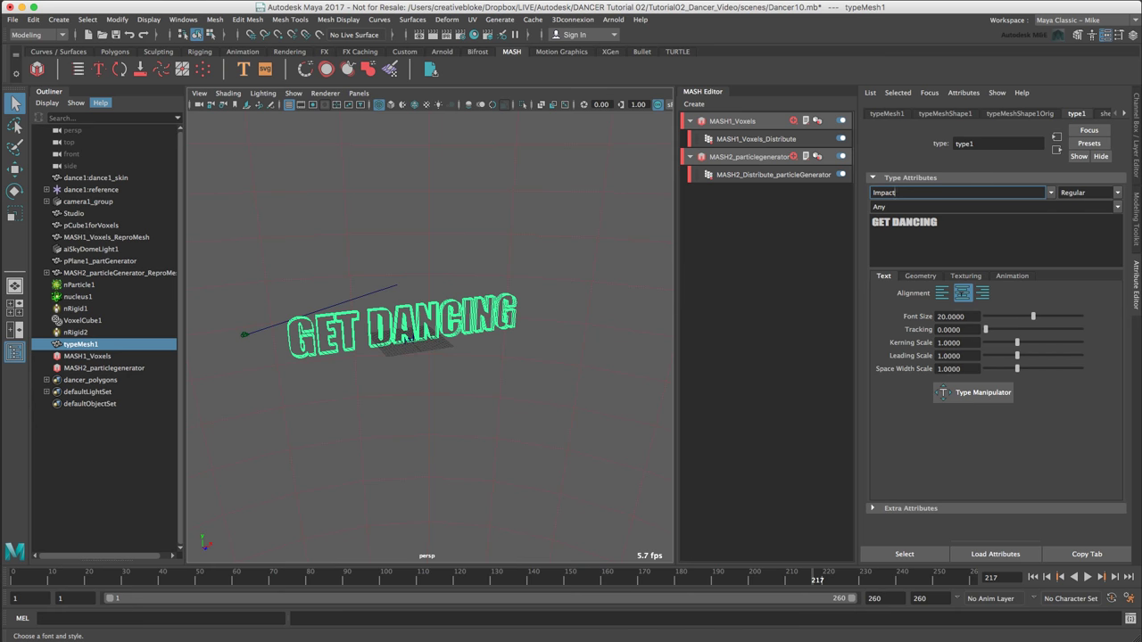
- Show the GET DANCING type's Geometry settings and expand its Bevels section
click(928, 278)
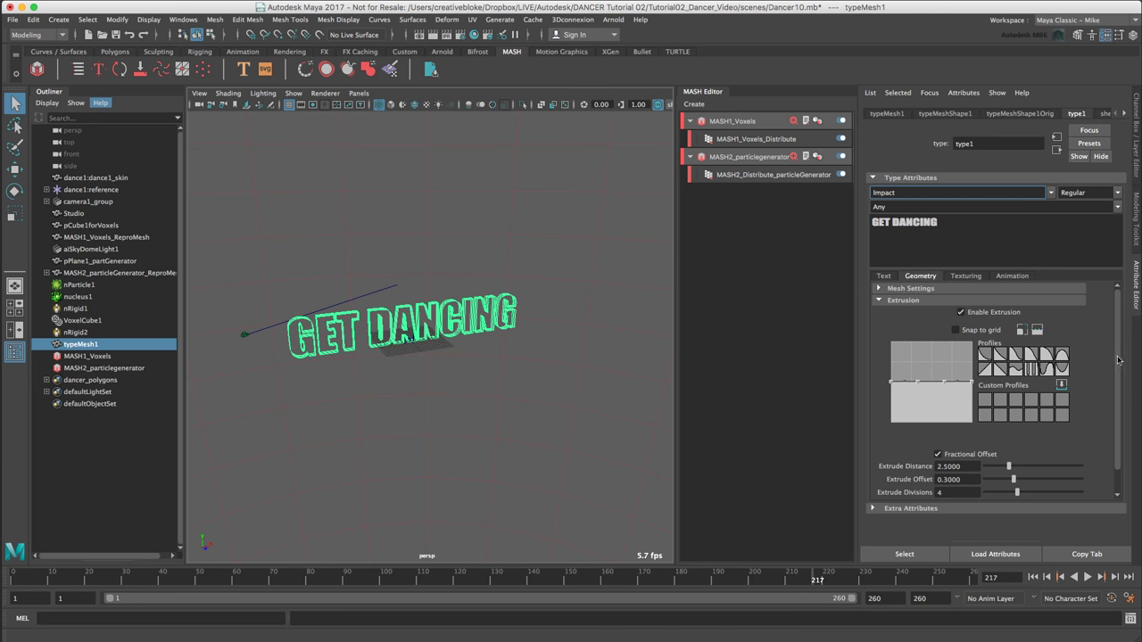
scroll(1117, 360, down, 2)
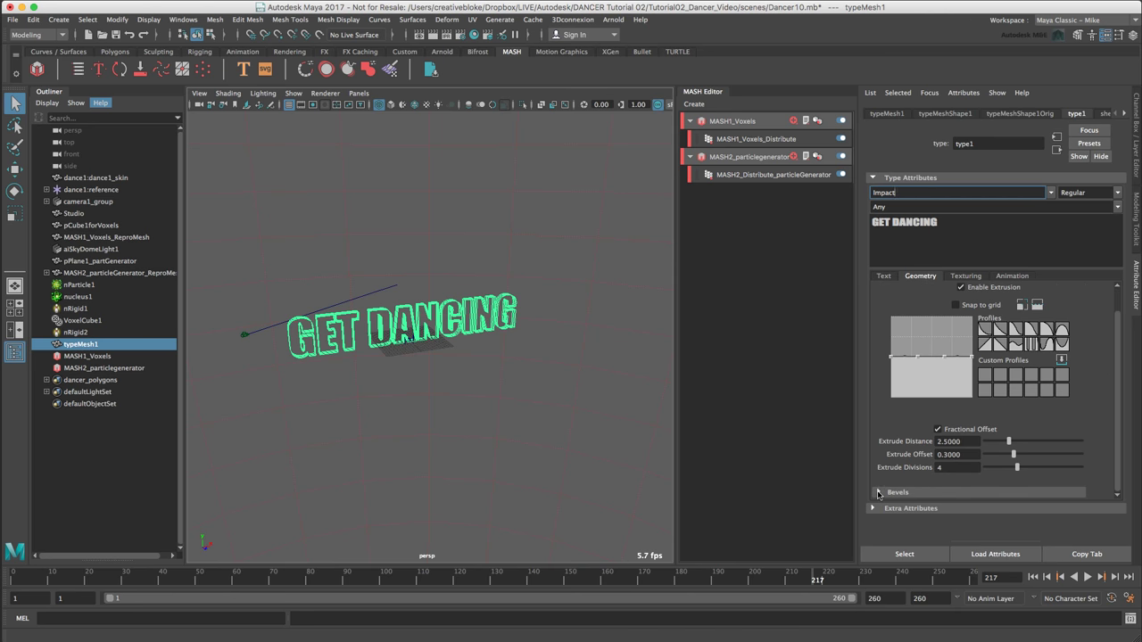
click(877, 492)
scroll(1117, 437, down, 2)
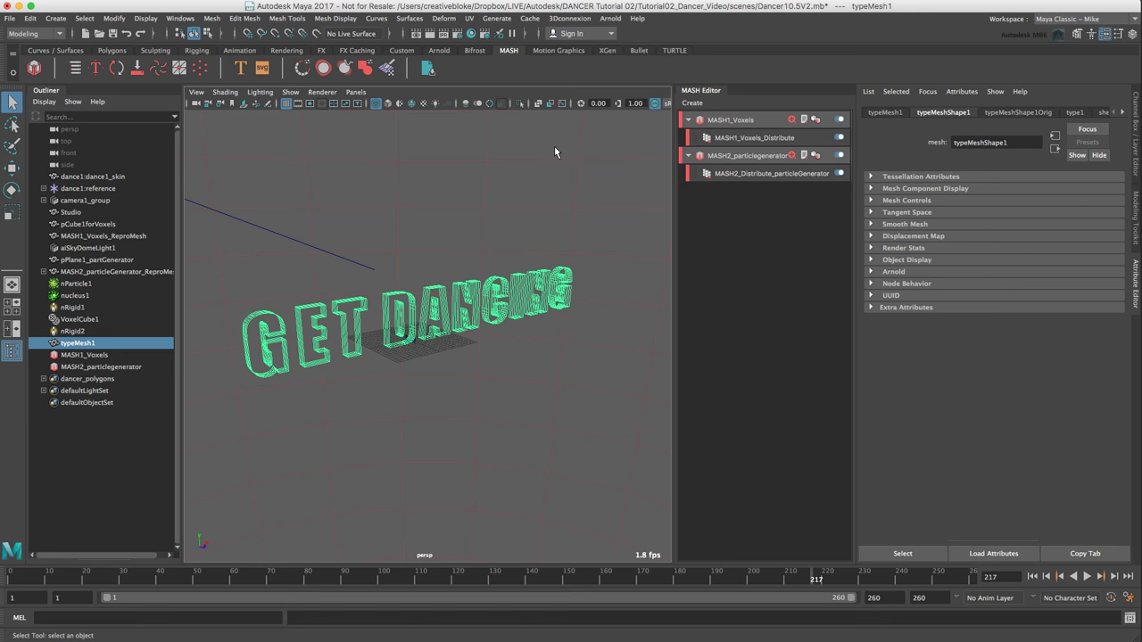
- Build a MASH network named MASH3_Type and connect it to typeMesh1
click(554, 150)
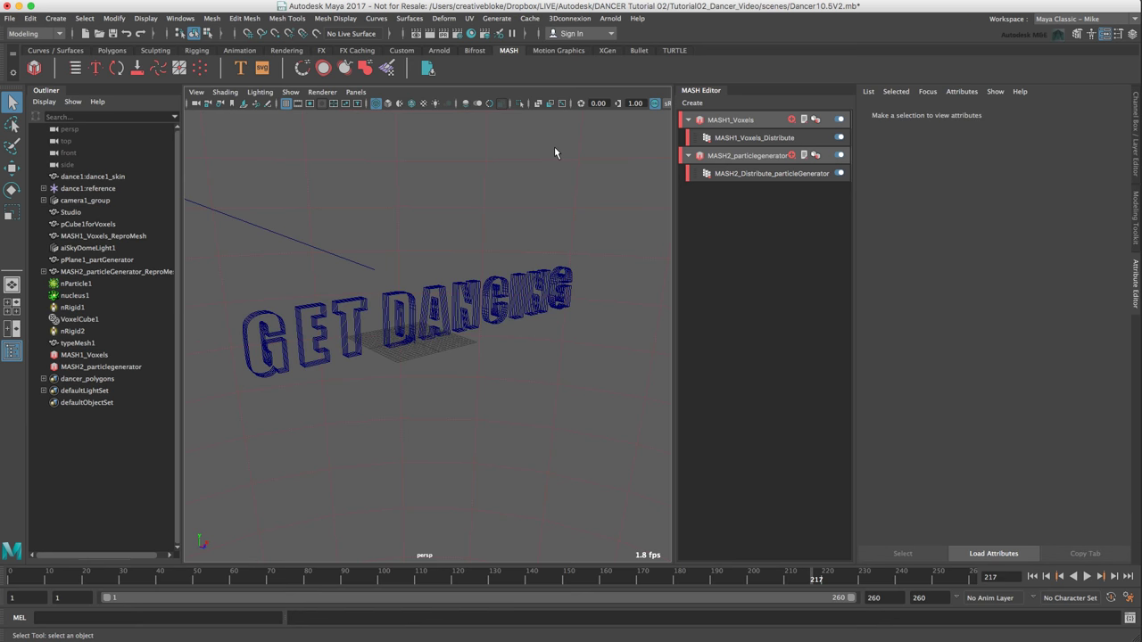
click(35, 70)
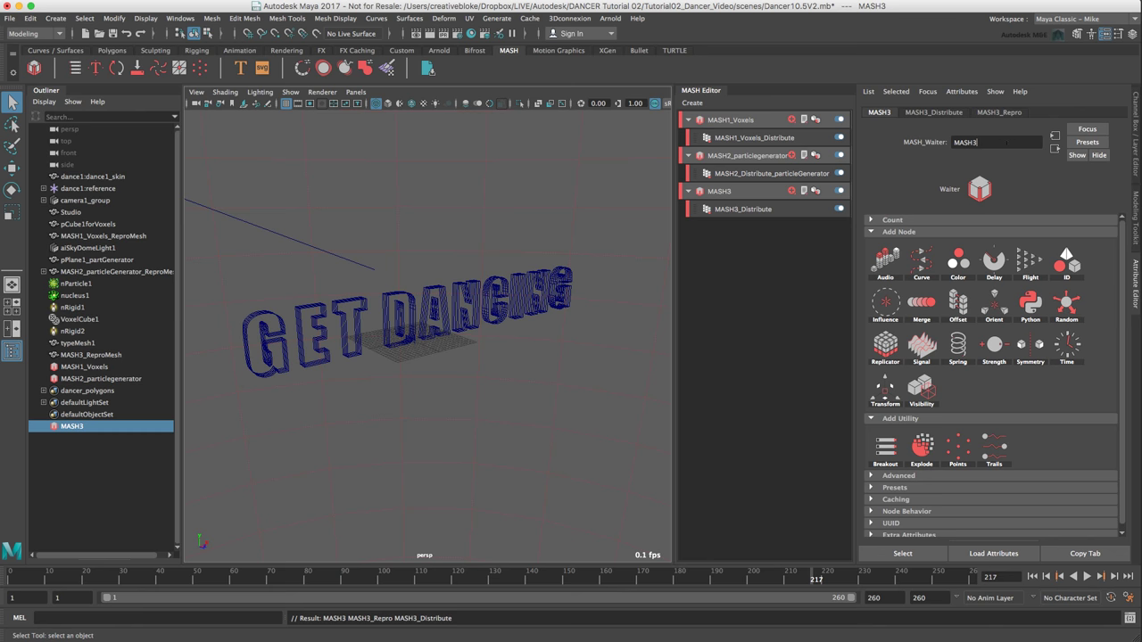
text(Type)
key(Return)
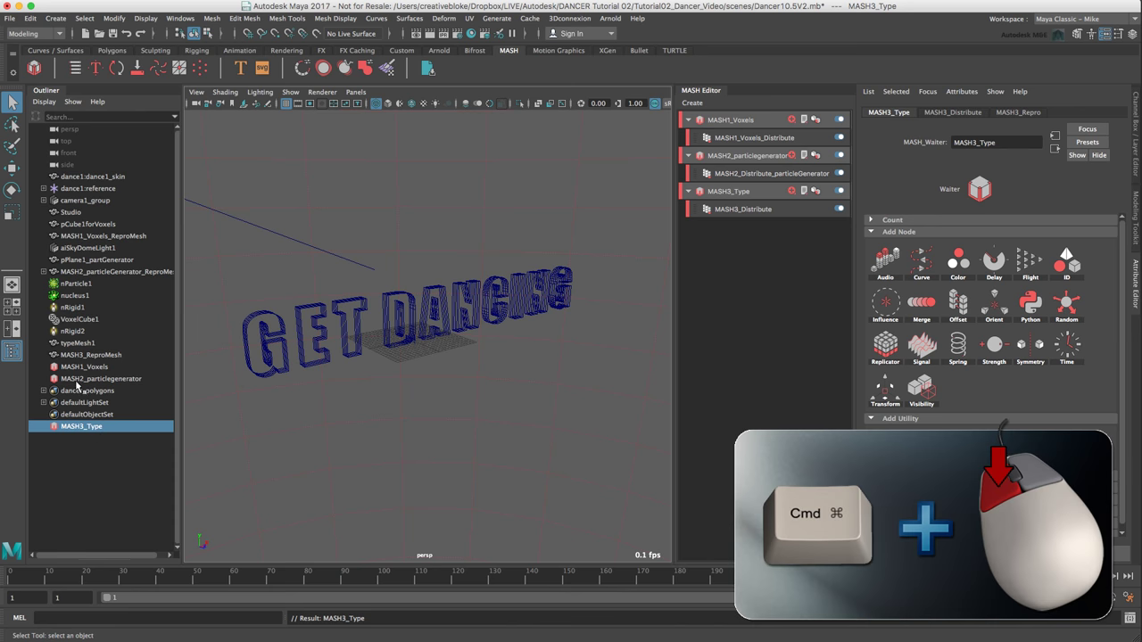
super+click(78, 343)
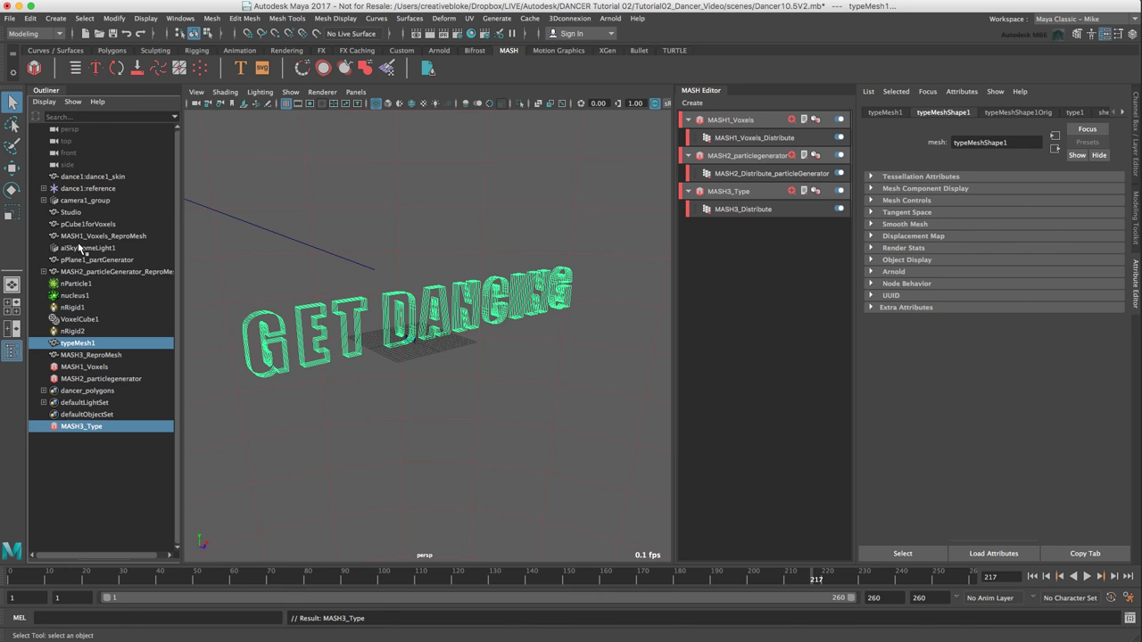
click(93, 69)
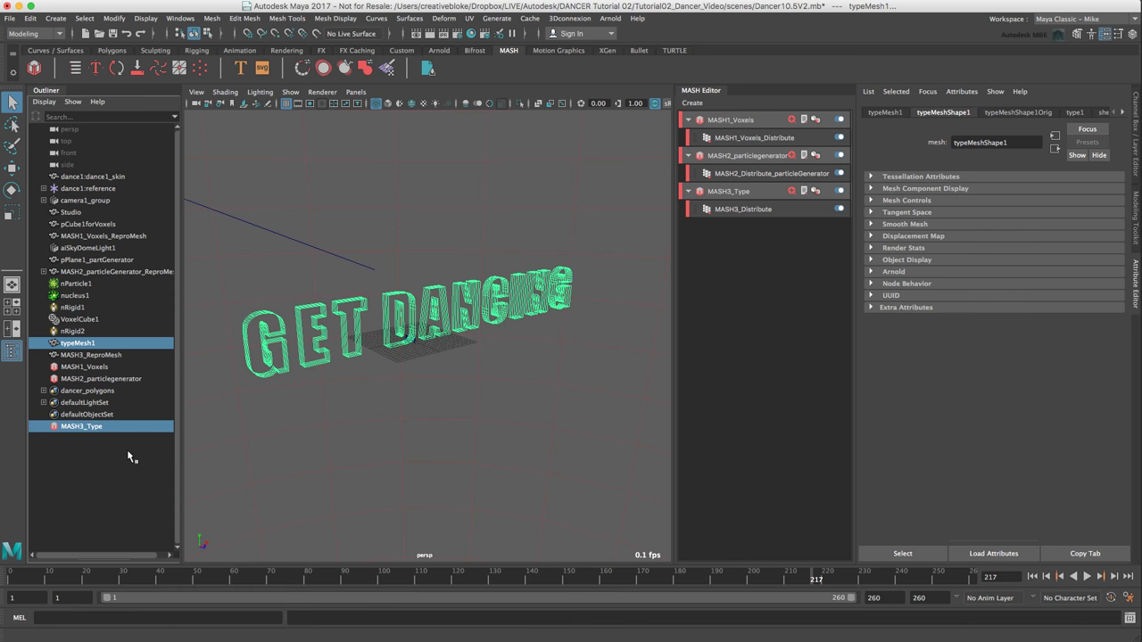
- Set MASH3_Distribute's Distance X to 20, then add an Audio node to MASH3_Type
click(100, 428)
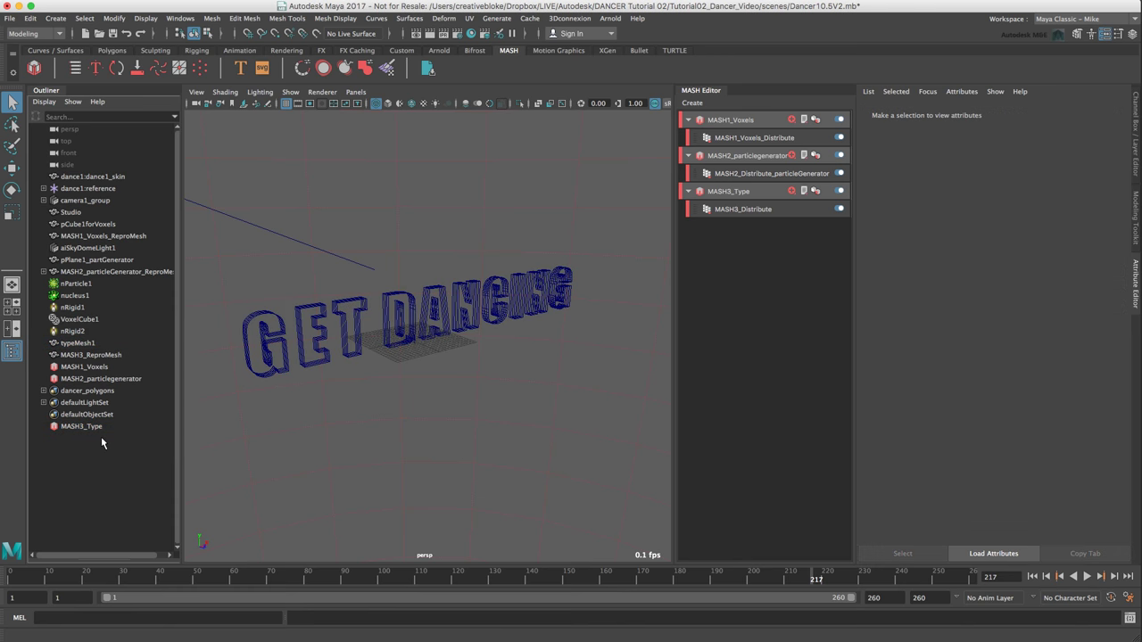
click(765, 210)
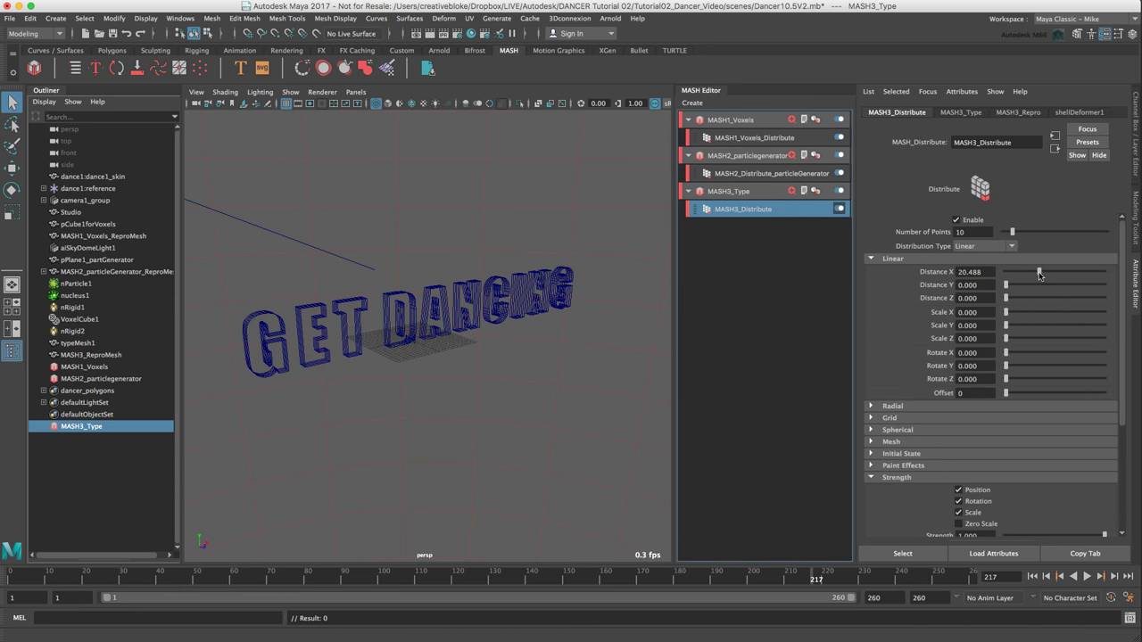
mouse_move(1039, 275)
mouse_down()
mouse_move(1065, 285)
mouse_move(1040, 288)
mouse_up()
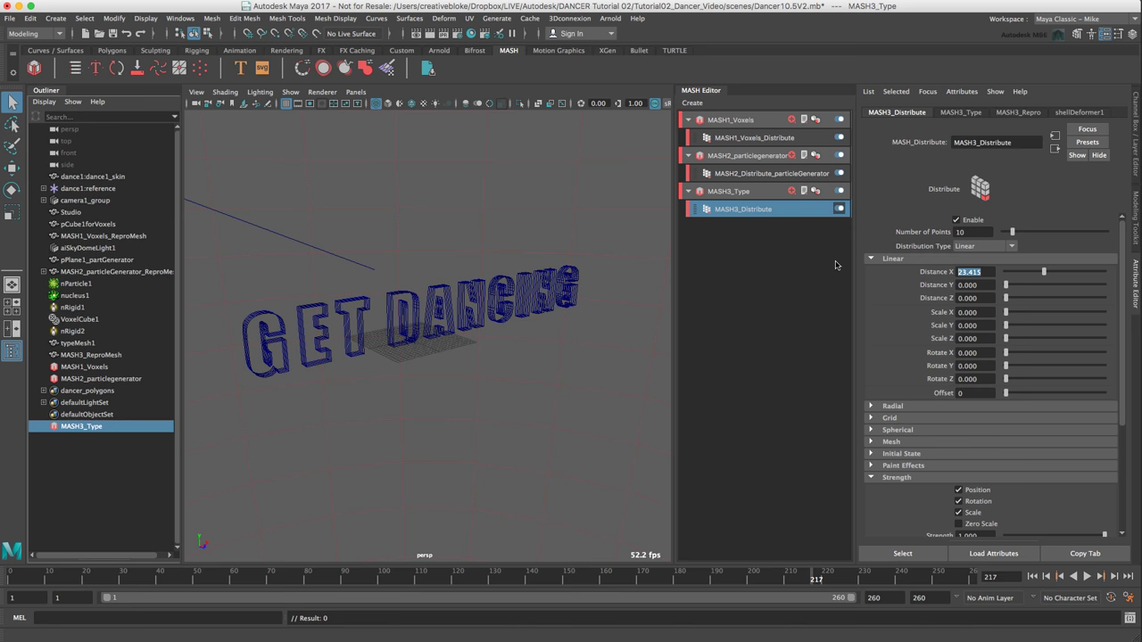
text(20)
key(Return)
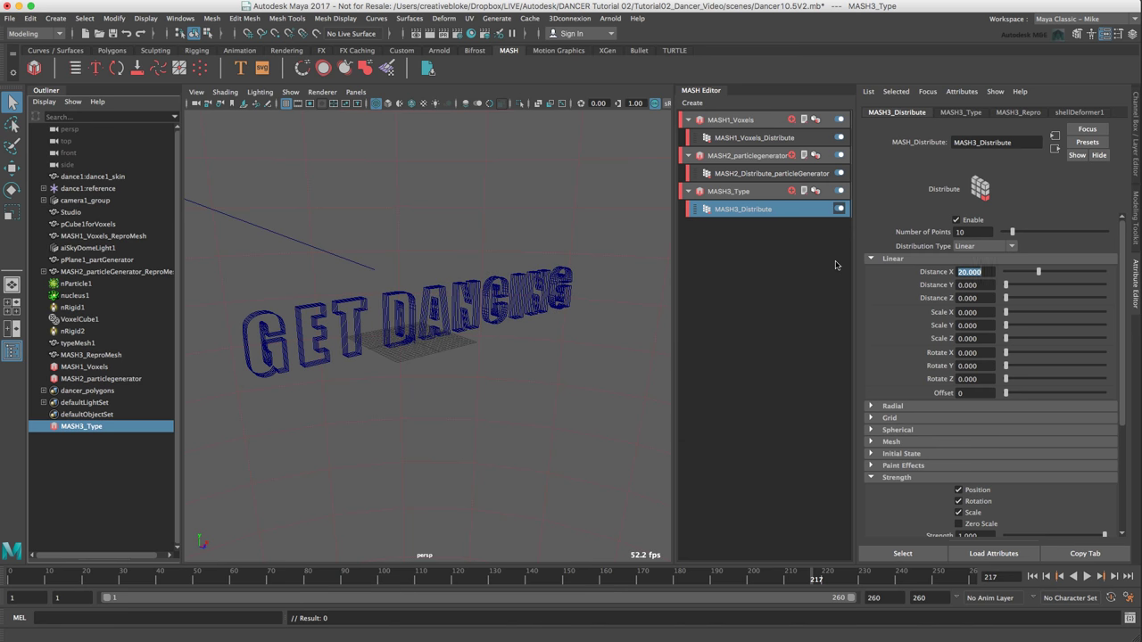
click(722, 193)
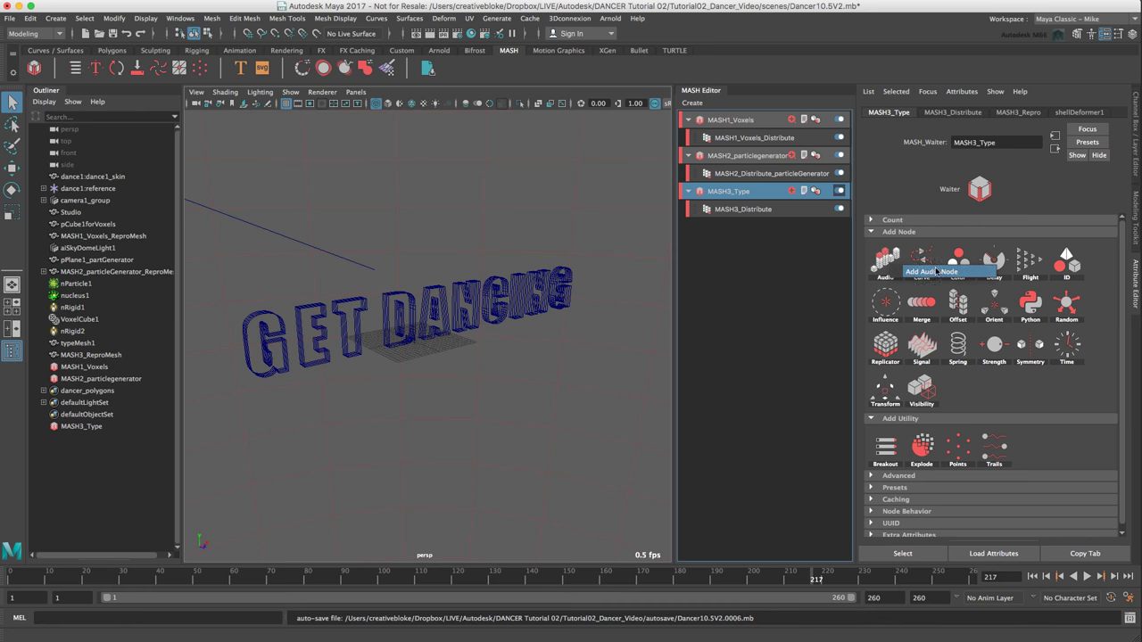
click(892, 265)
- Load the Disco.aif sound file into the MASH3_Type_Audio node's Filename
click(739, 211)
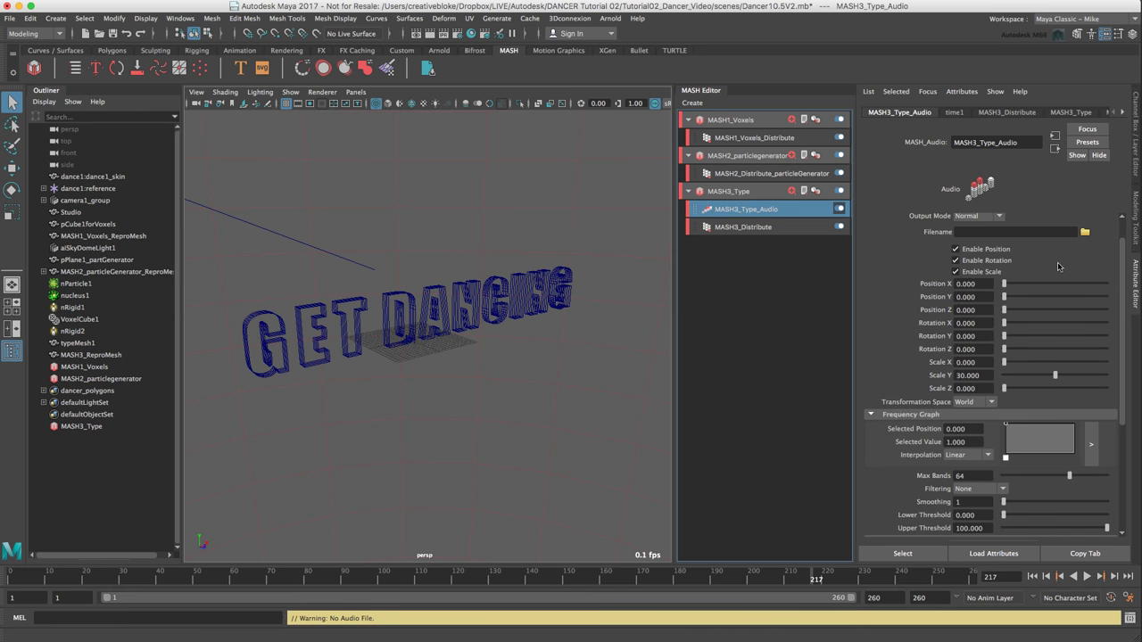
click(1085, 232)
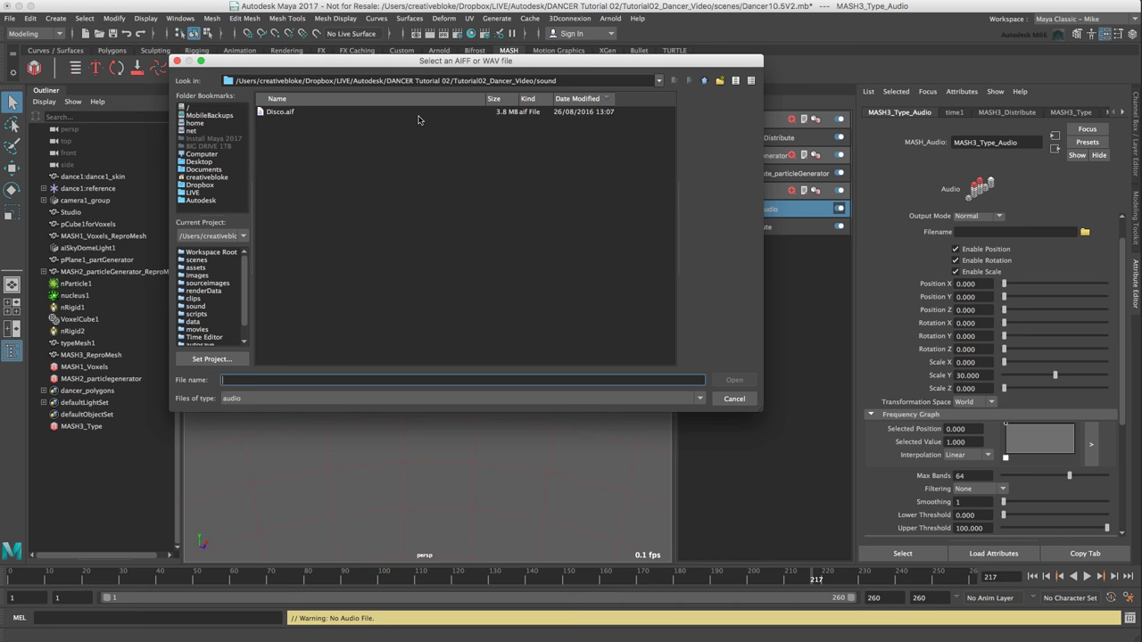
click(290, 114)
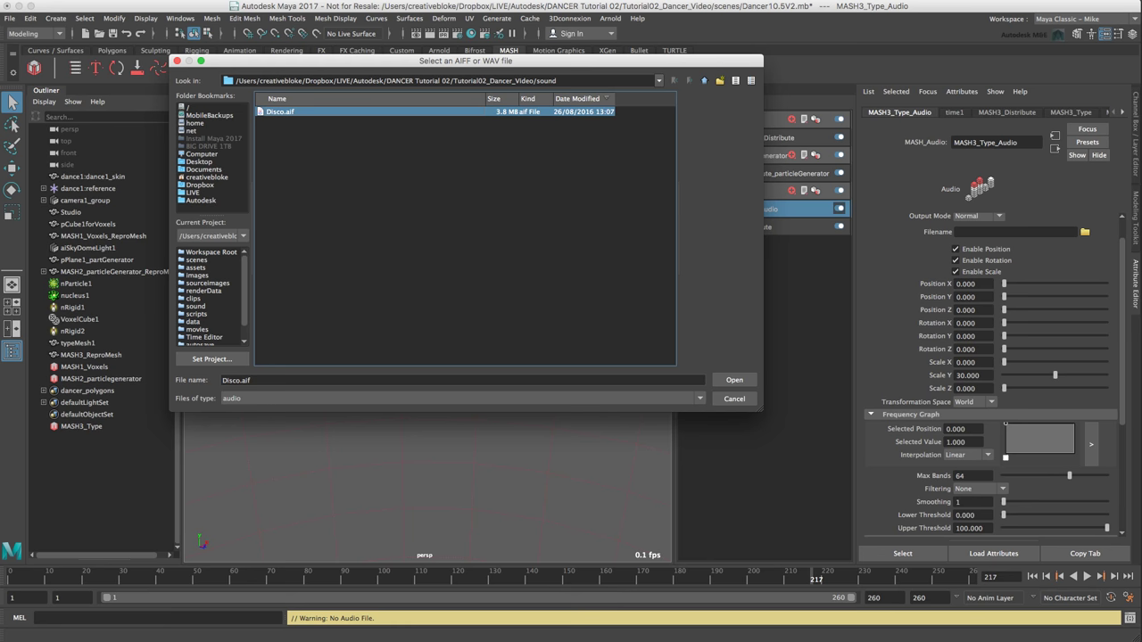
click(737, 382)
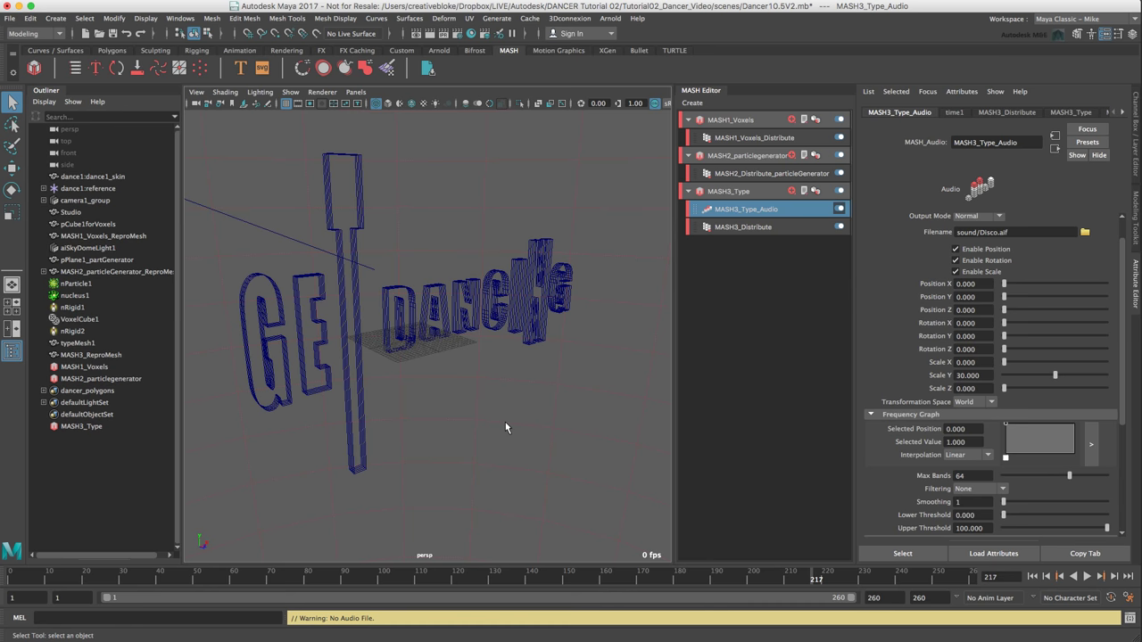
click(13, 20)
- Import Disco.aif into the scene and play from frame 1 to preview the lettering
click(55, 151)
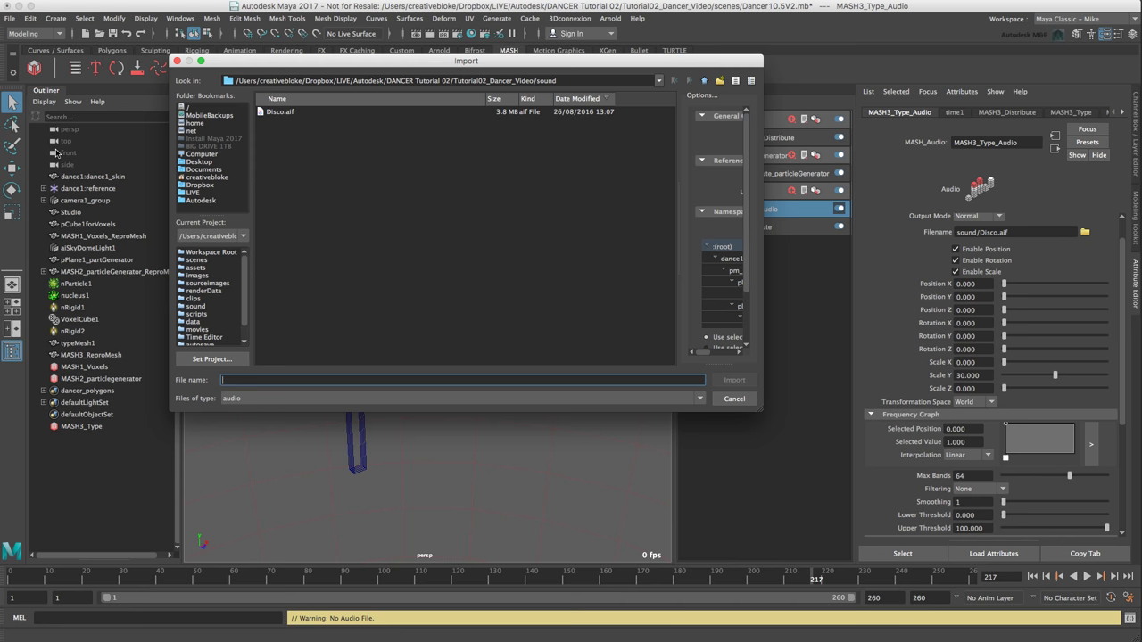
click(280, 114)
click(748, 381)
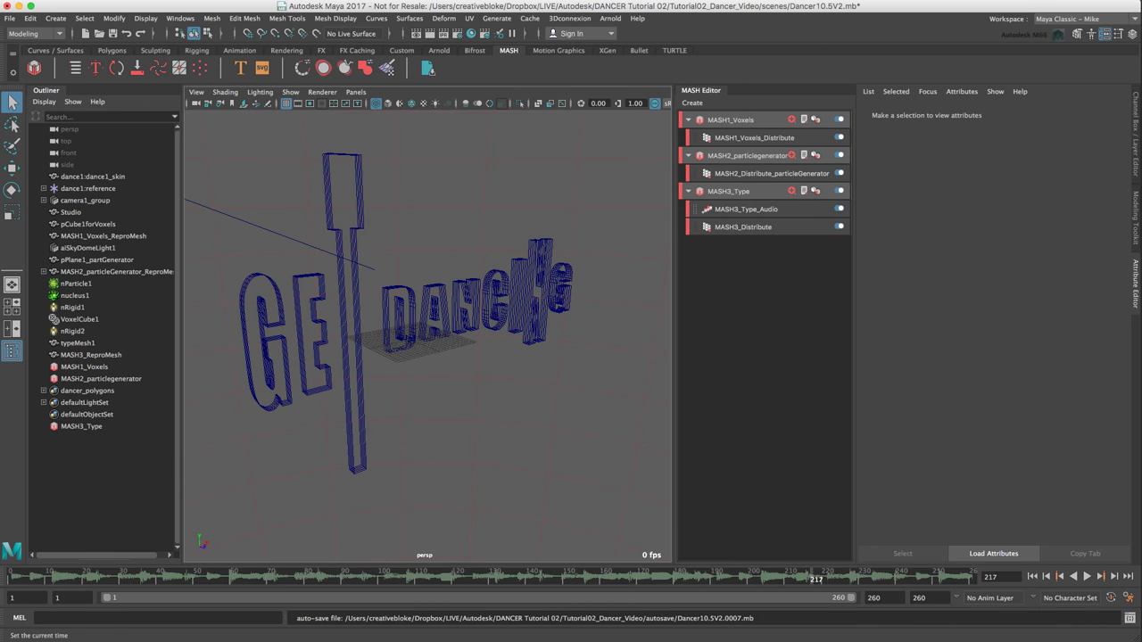
click(1032, 576)
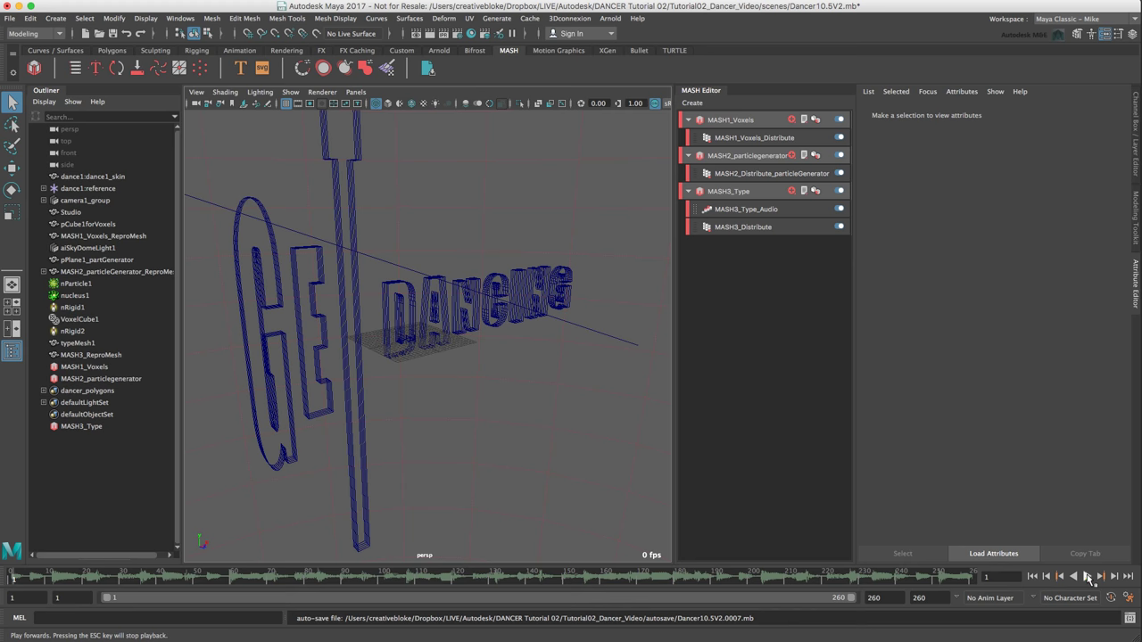
click(1087, 577)
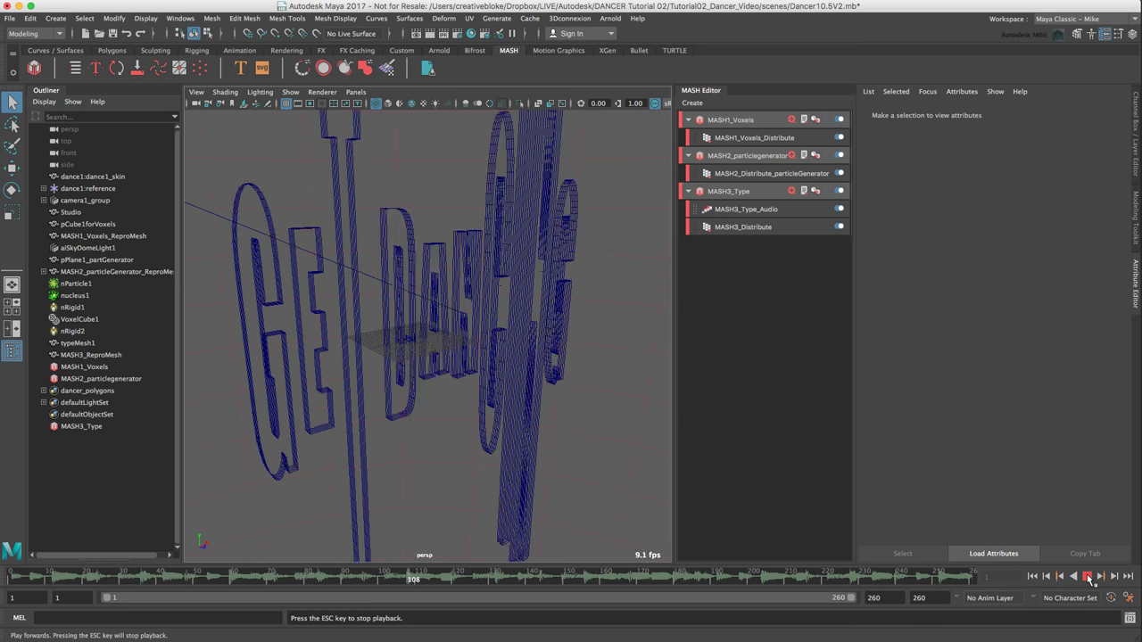
click(1087, 577)
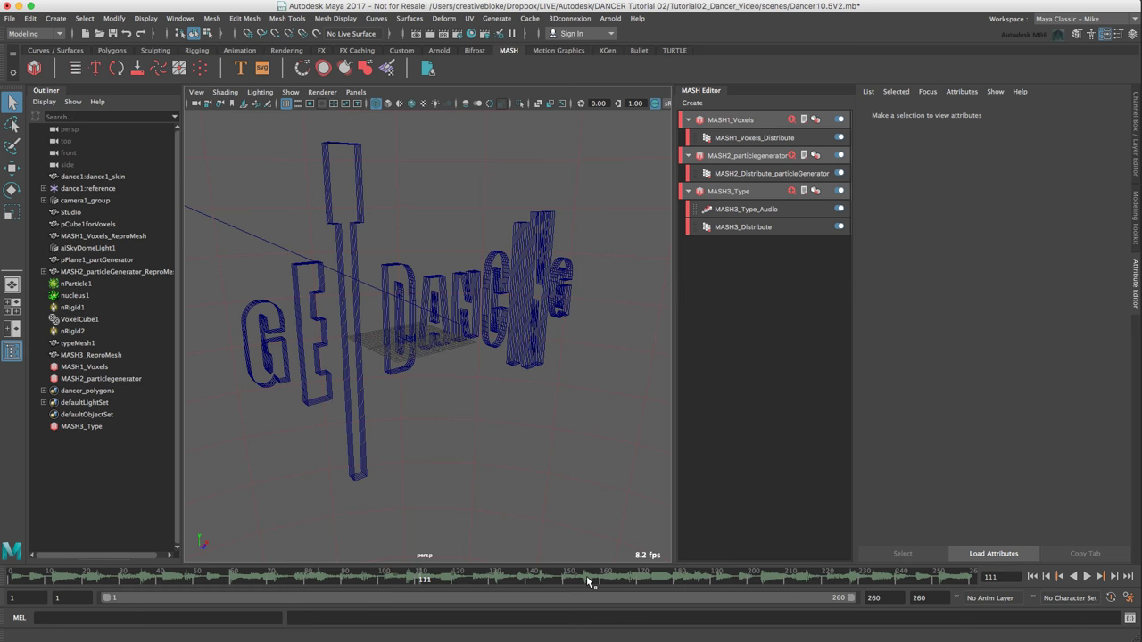
- Switch the time slider's Sound option to Off
right_drag(586, 575, 744, 560)
click(1032, 576)
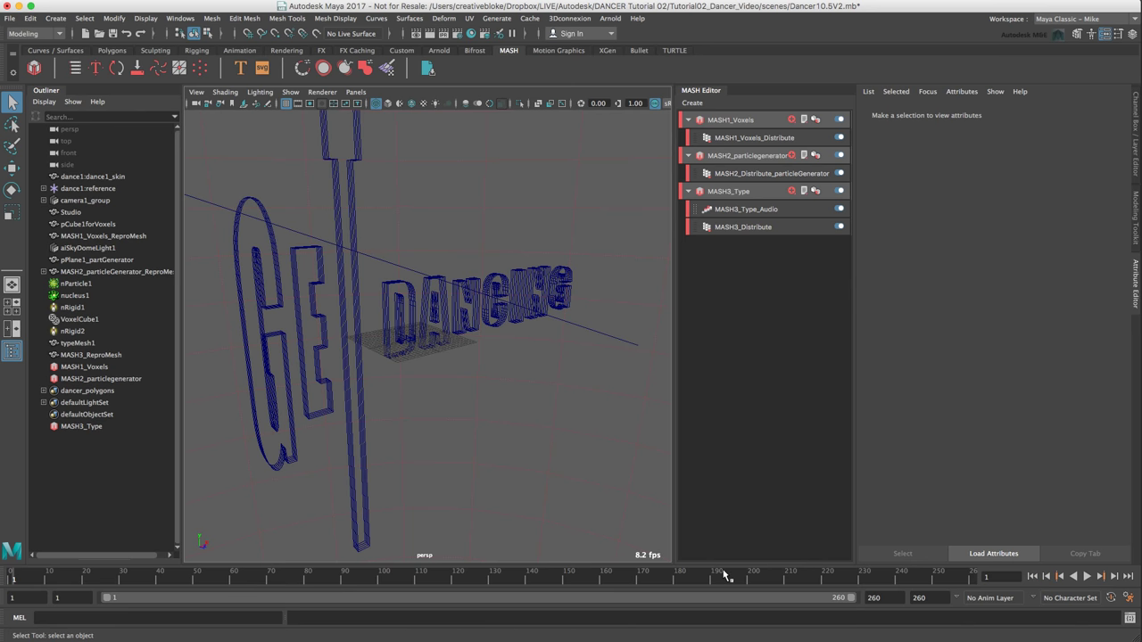
click(742, 212)
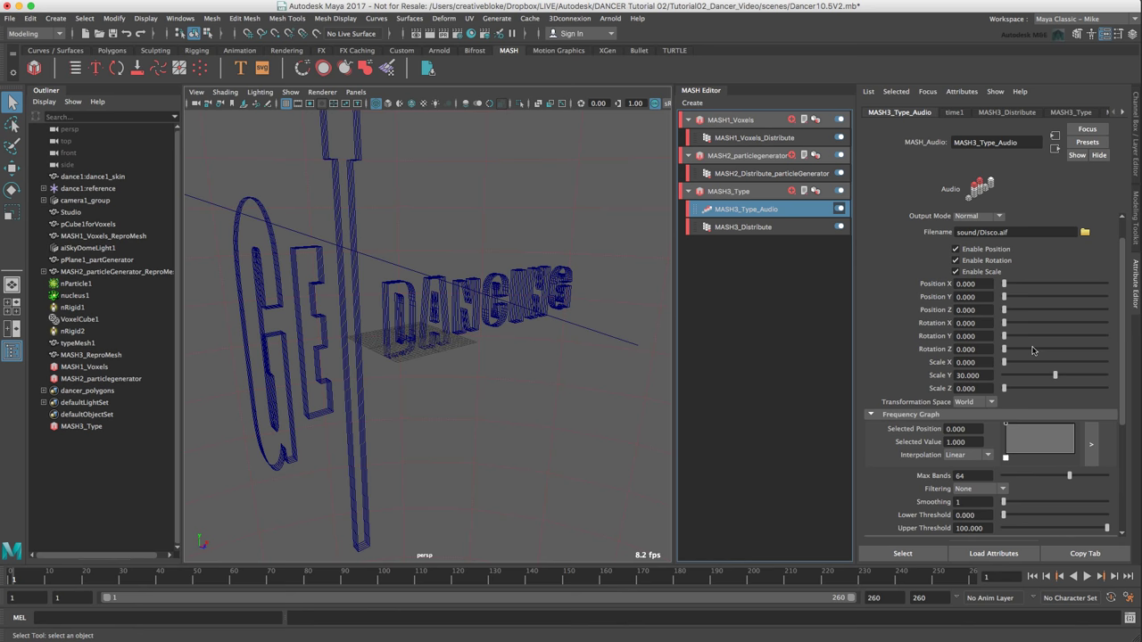
- Set the audio node's Position Y to 30 and Scale X, Y and Z to 5
click(965, 296)
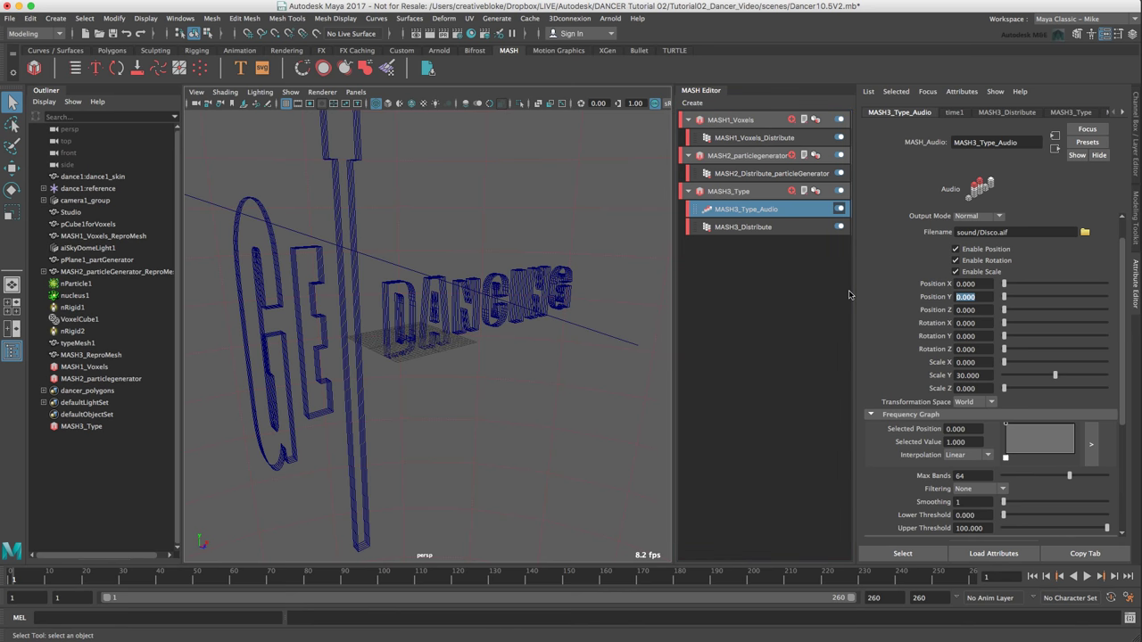
text(30)
key(Tab)
key(Tab)
key(Tab)
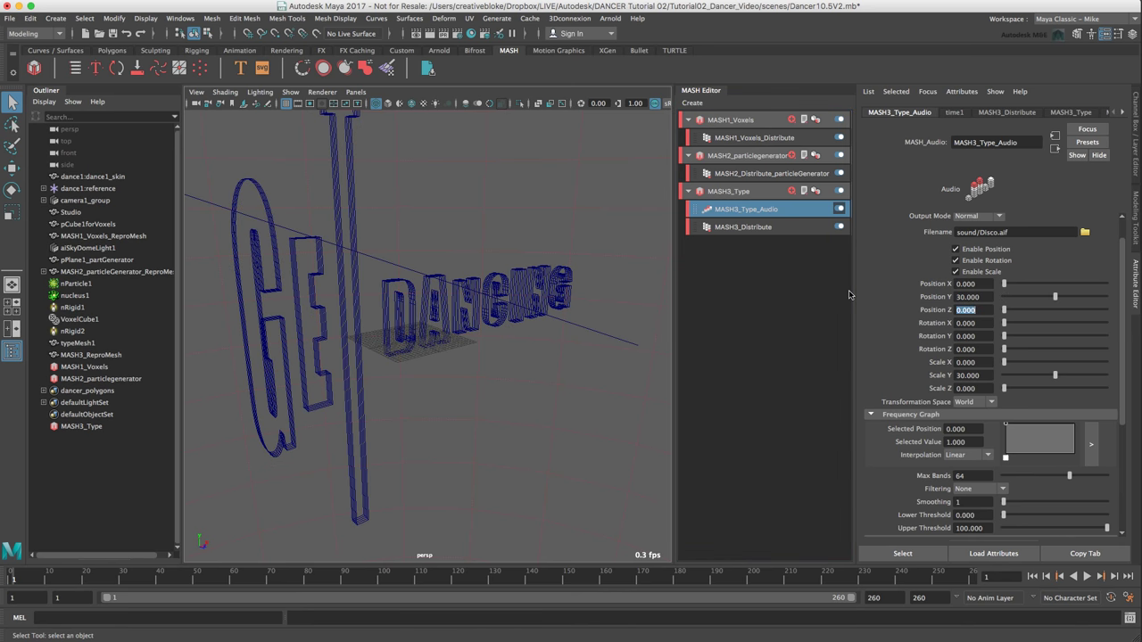
key(Tab)
key(Tab)
text(5)
key(Tab)
text(5)
key(Tab)
text(5)
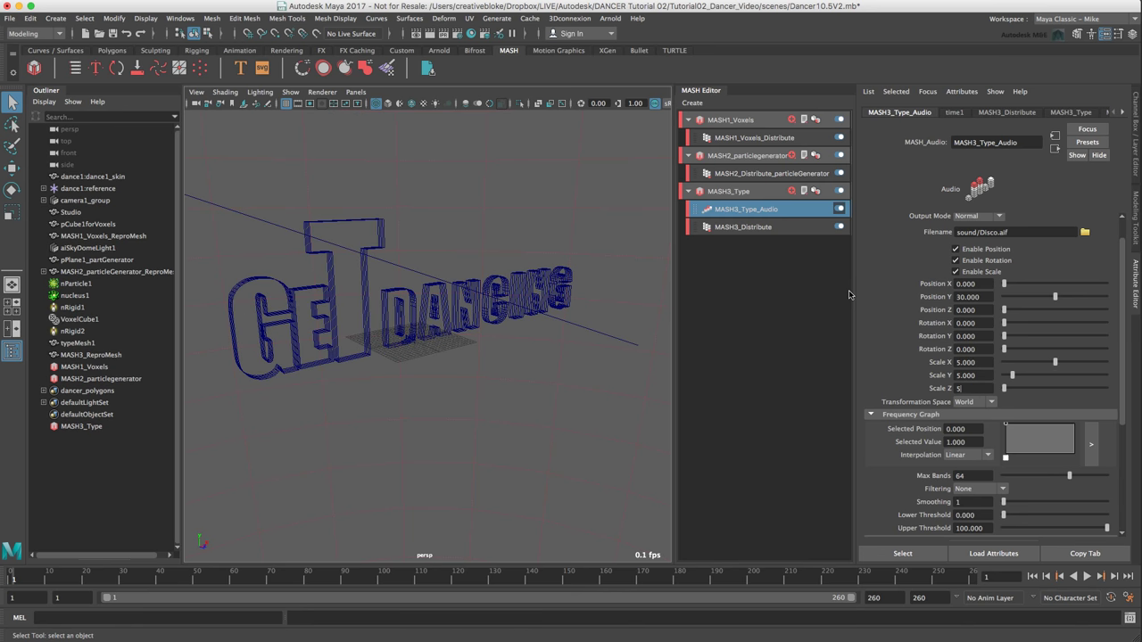
key(Return)
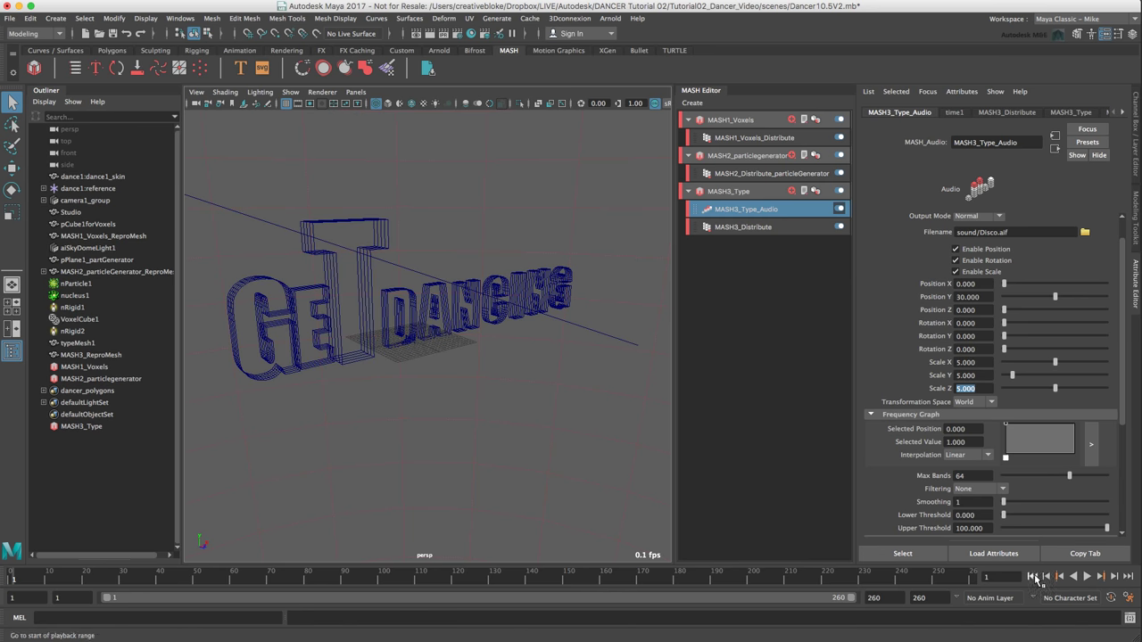
- Play back to check the effect, then reduce Max Bands to 30
click(1087, 578)
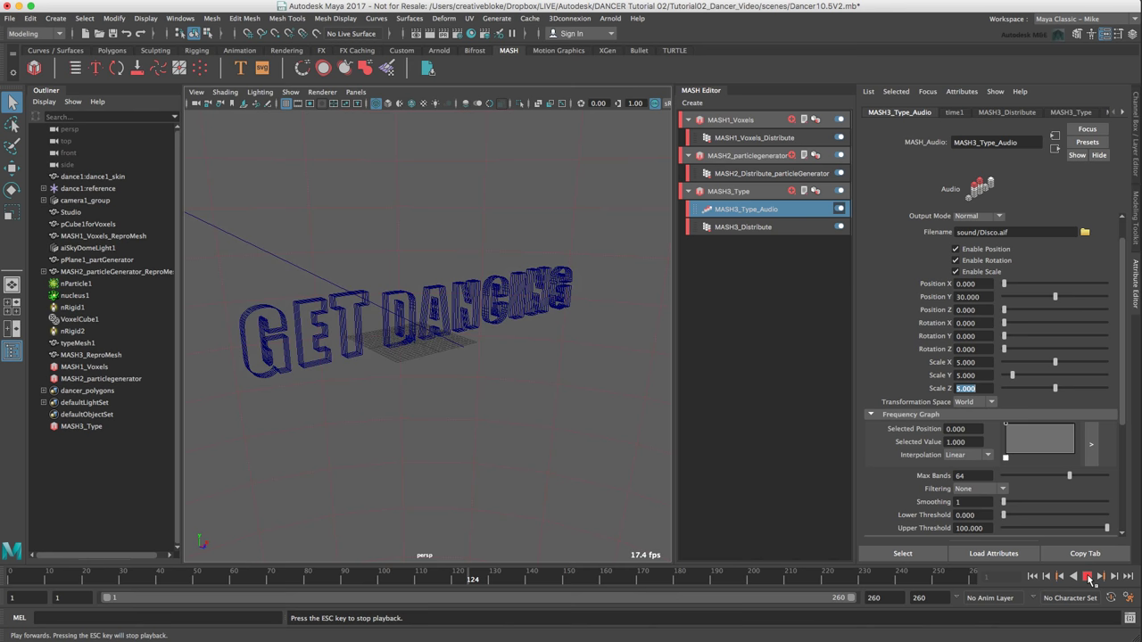
click(1087, 577)
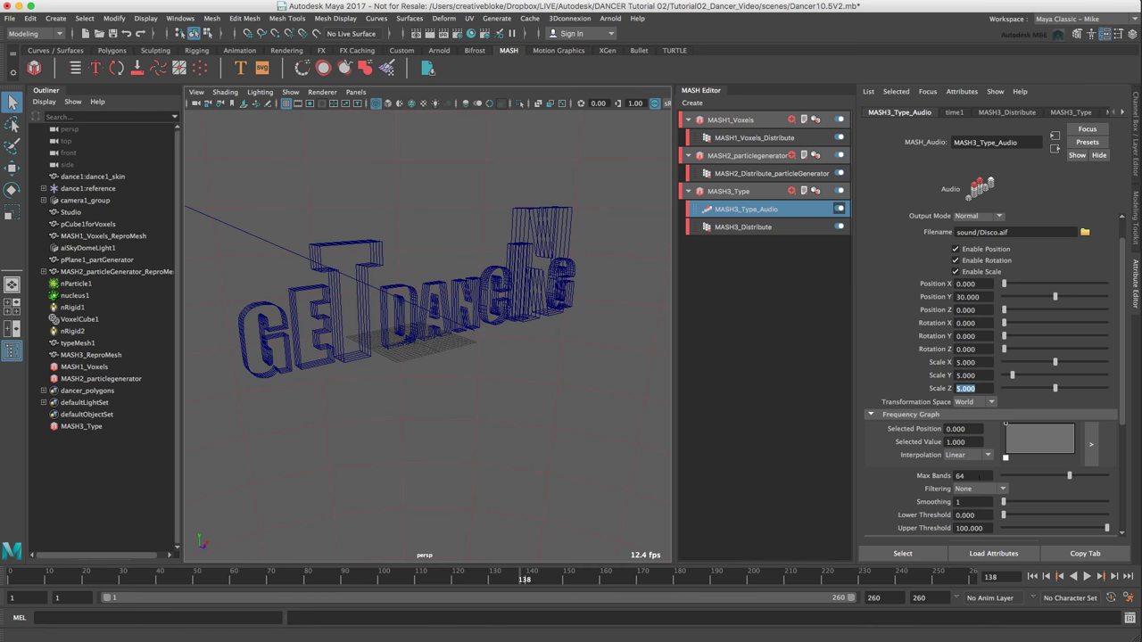
key(Tab)
text(30)
key(Return)
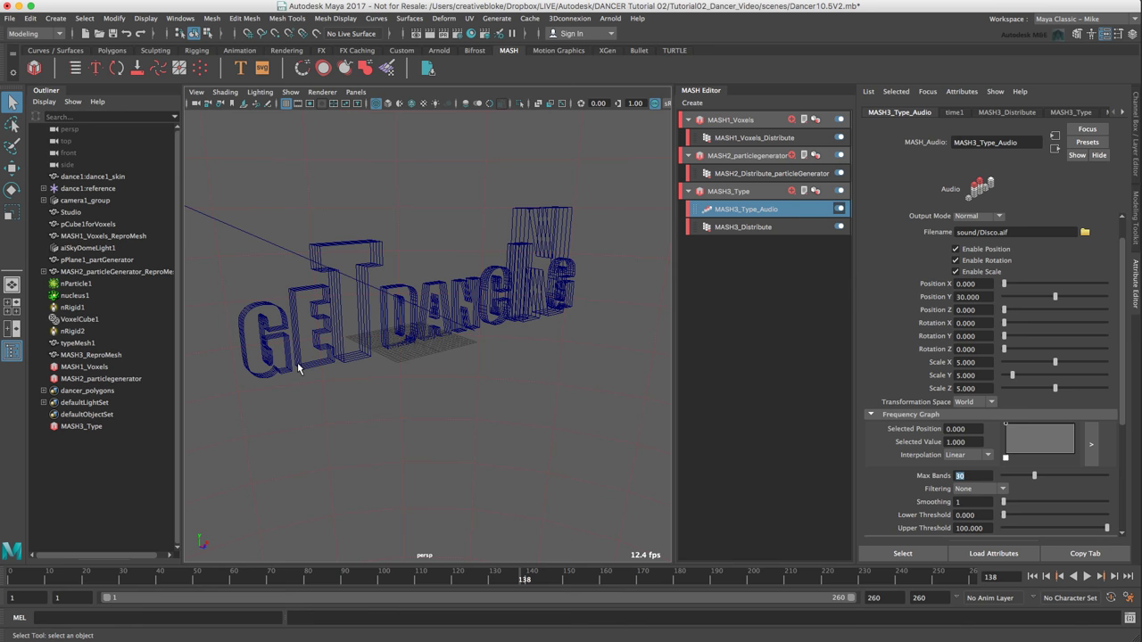
click(979, 488)
- Set Filtering to Weak, Smoothing to 5 and Upper Threshold to 12
click(976, 514)
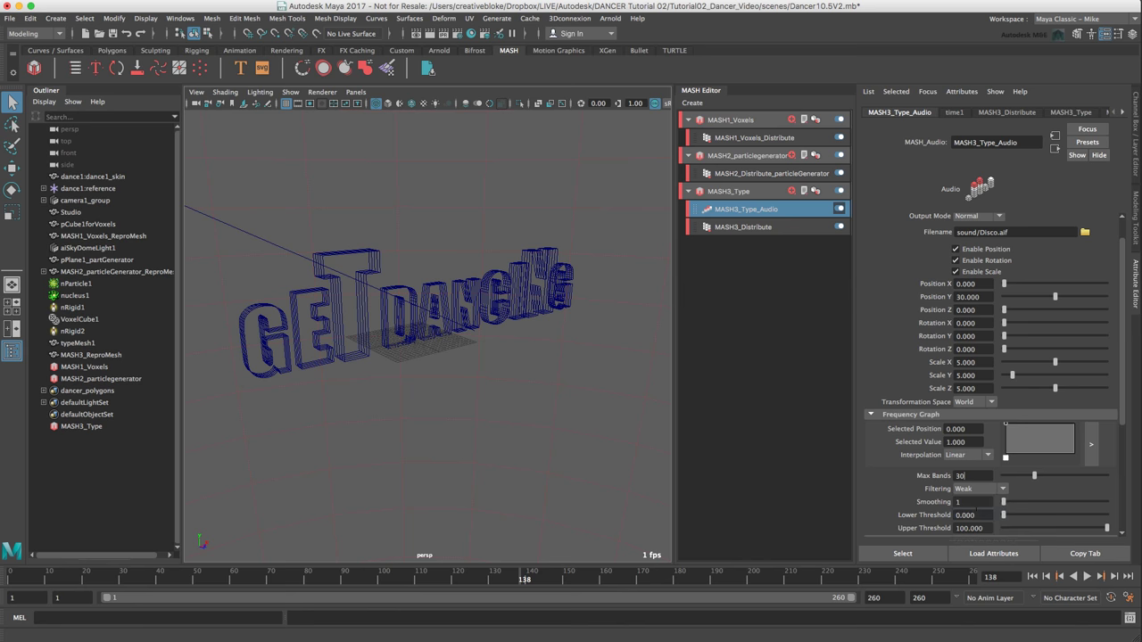
text(1)
key(Return)
text(5)
key(Tab)
text(12)
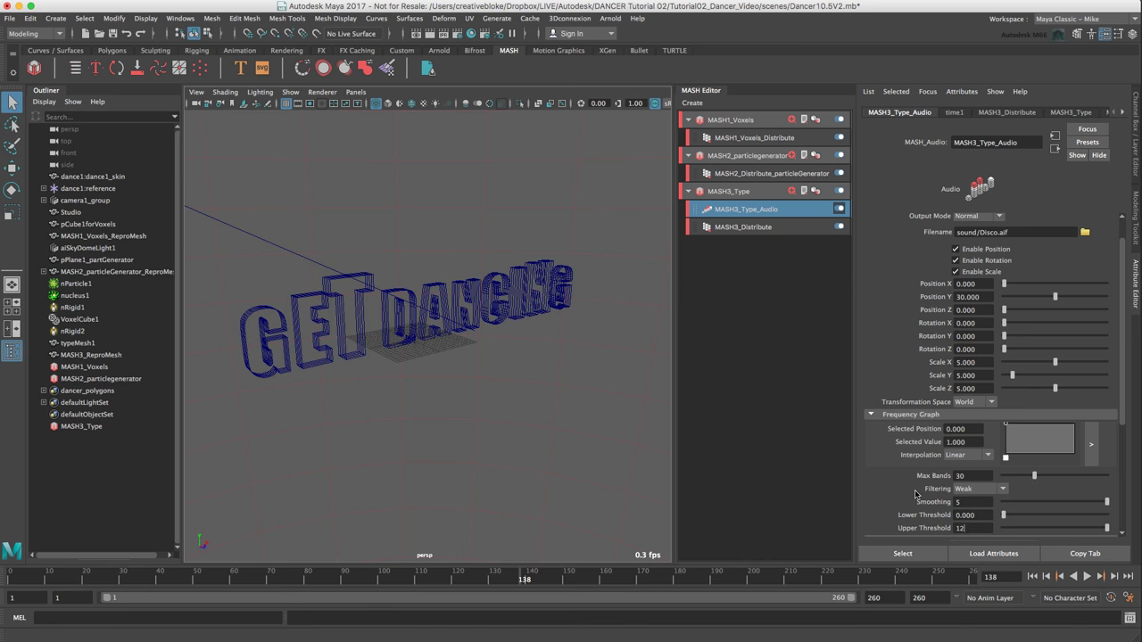
key(Return)
- Play the audio-driven lettering animation from the first frame
click(1032, 577)
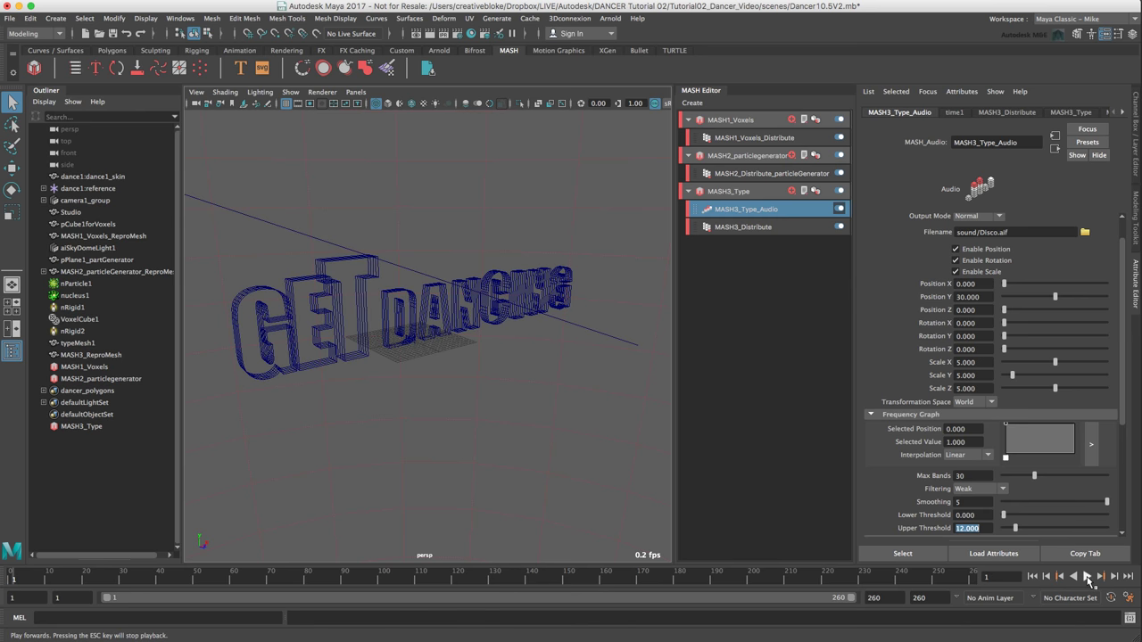
click(1086, 577)
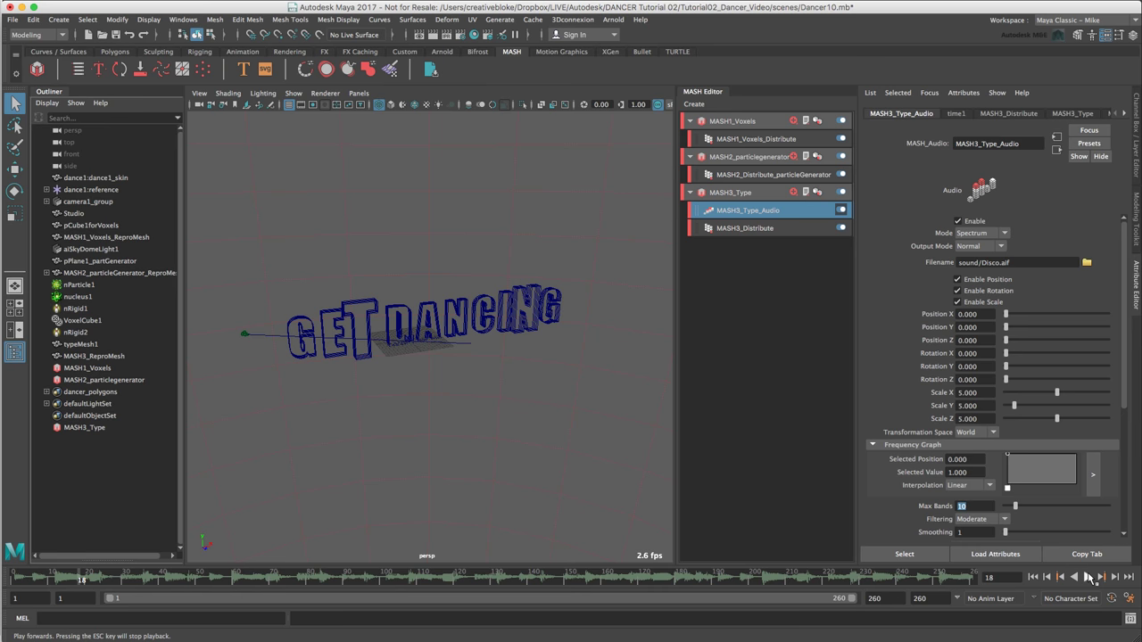
click(59, 52)
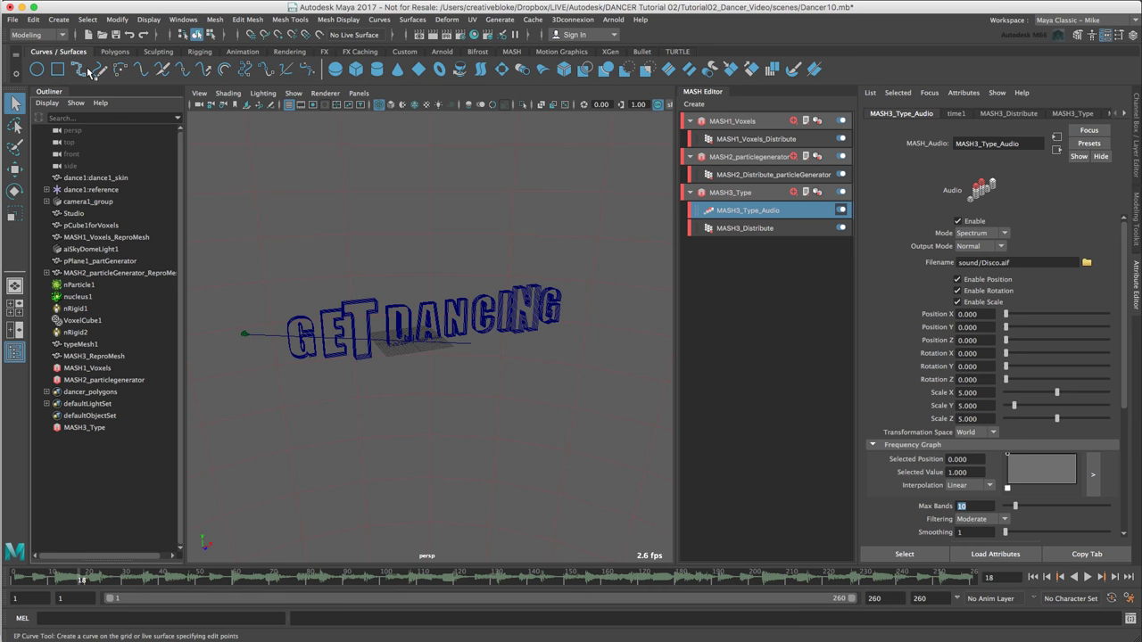
- Draw a four-point EP curve, curve1, arcing across the GET DANCING text
click(90, 71)
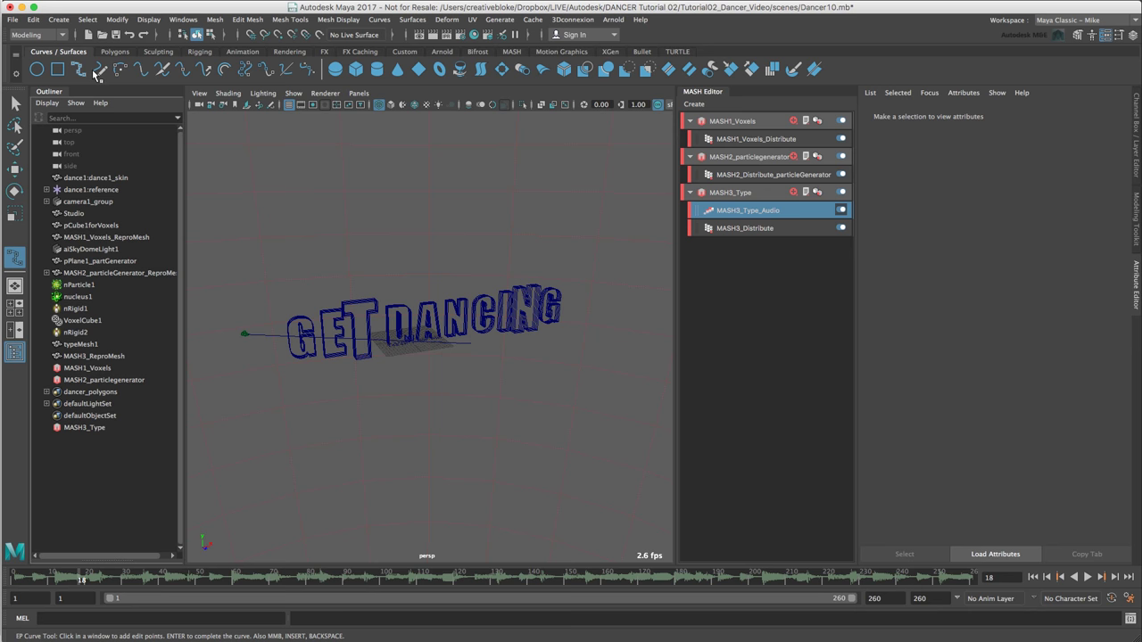
alt+drag(329, 221, 337, 293)
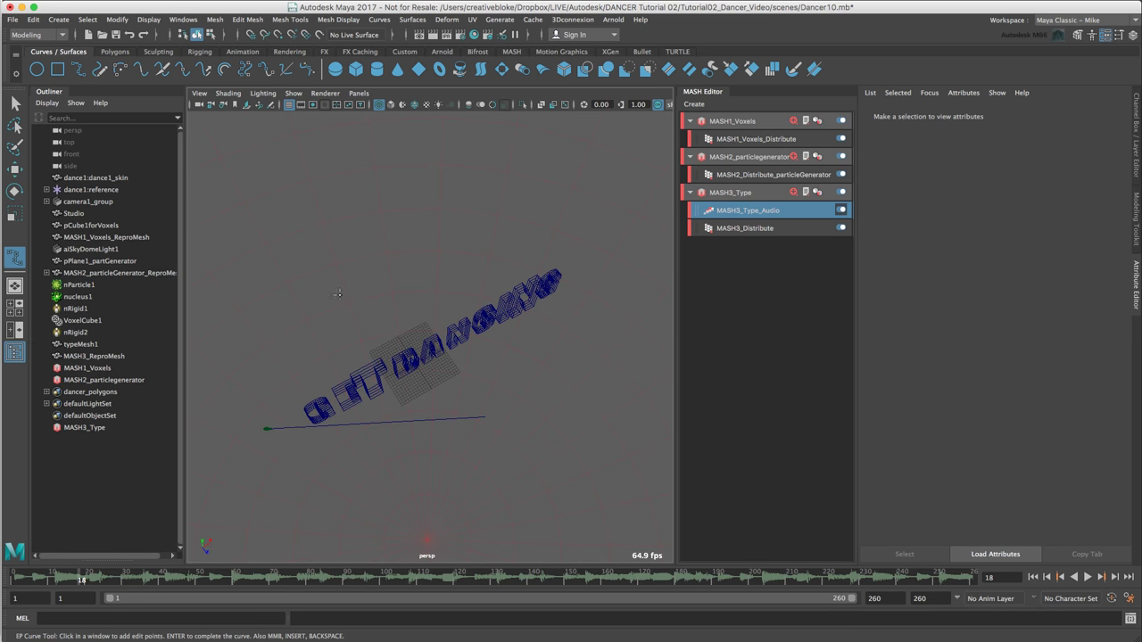
click(283, 432)
click(300, 351)
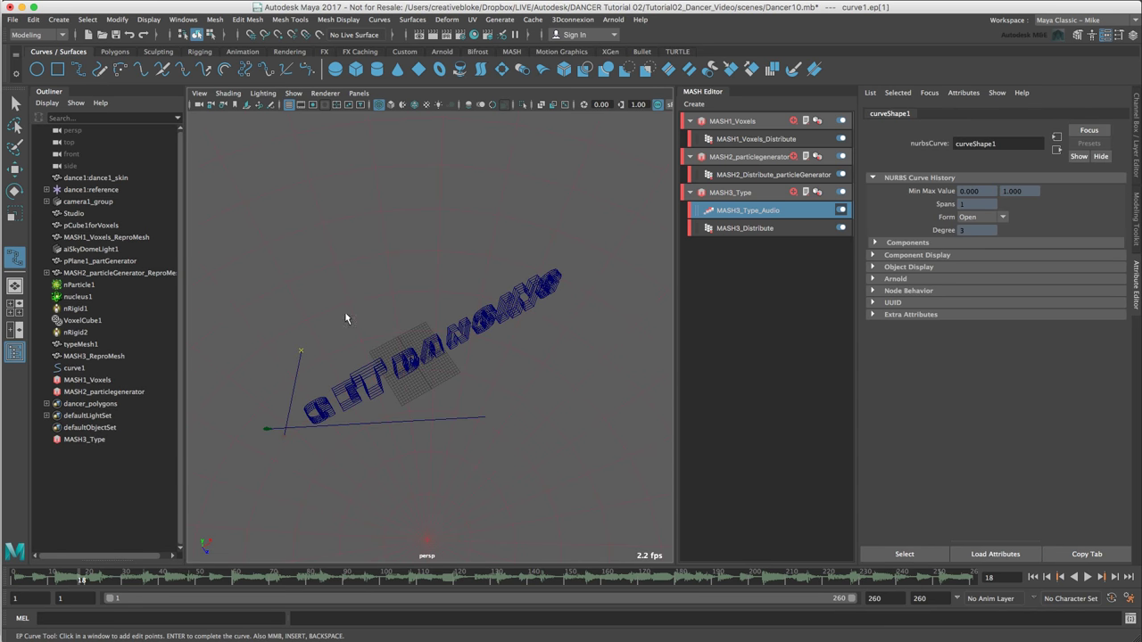
click(420, 283)
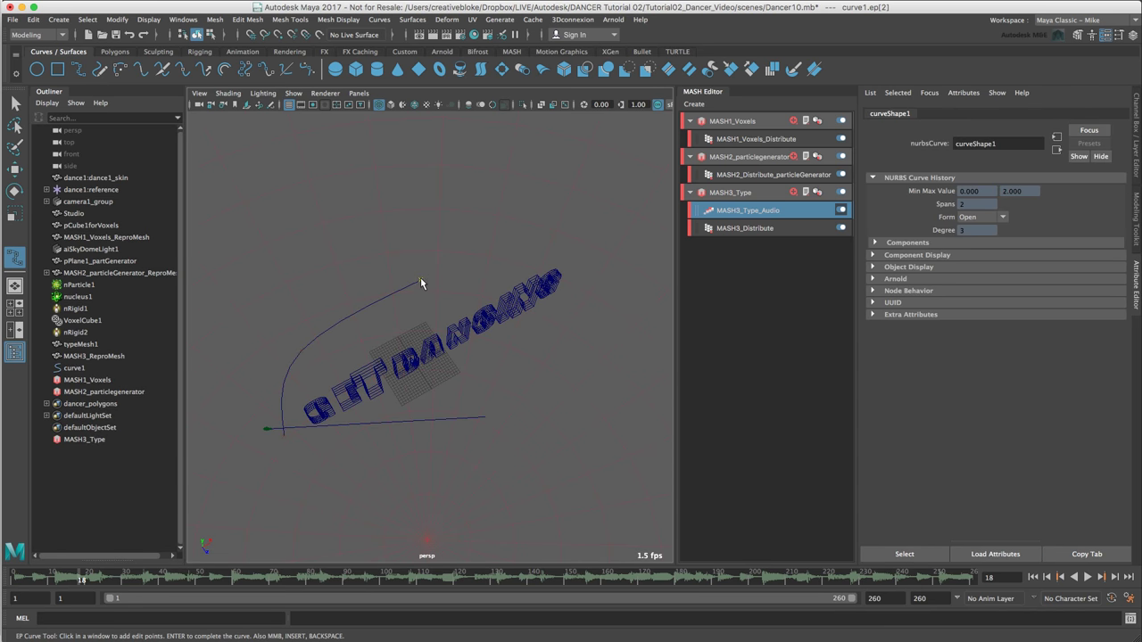
click(546, 285)
key(Return)
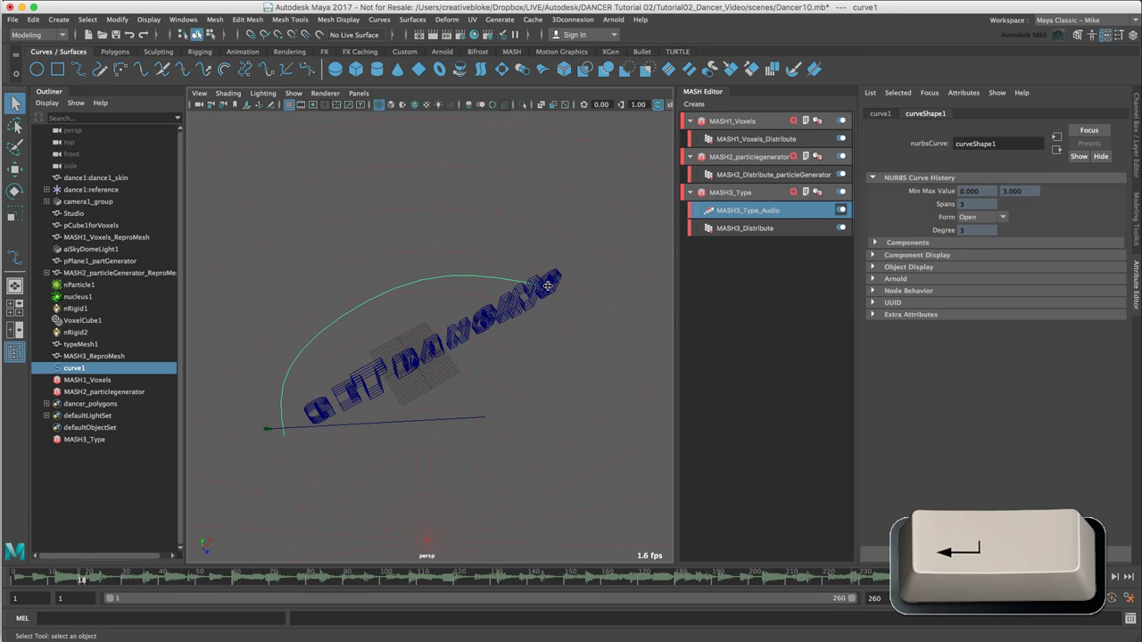
alt+drag(526, 384, 464, 350)
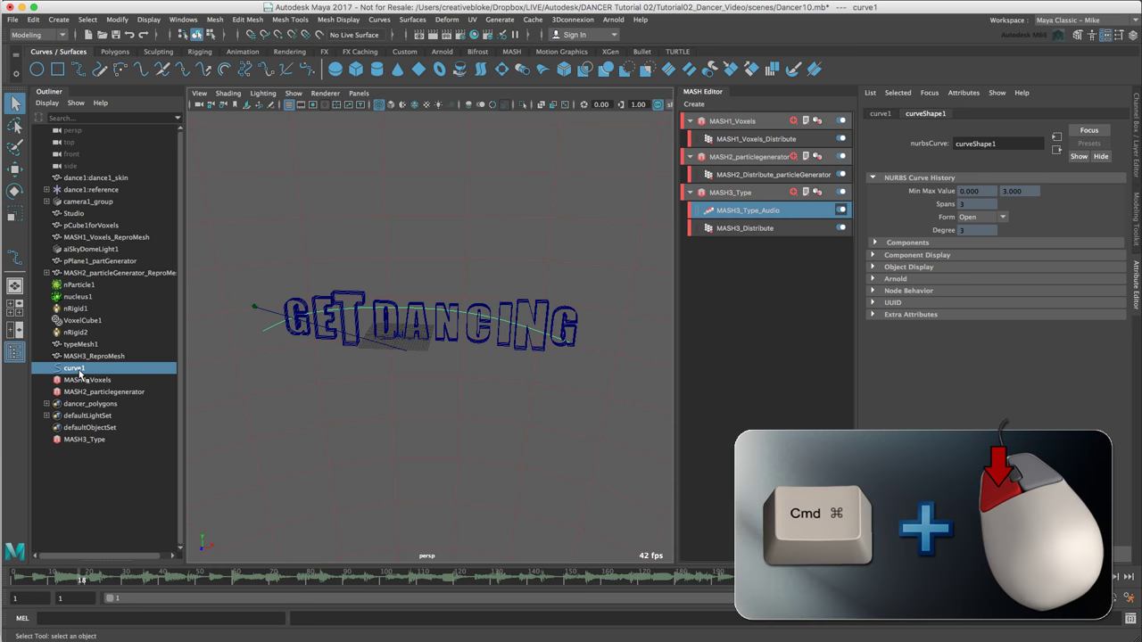
- Apply MASH Curve Warp to typeMesh1 and curve1, which fails with a missing createCurveWarp error
super+click(88, 345)
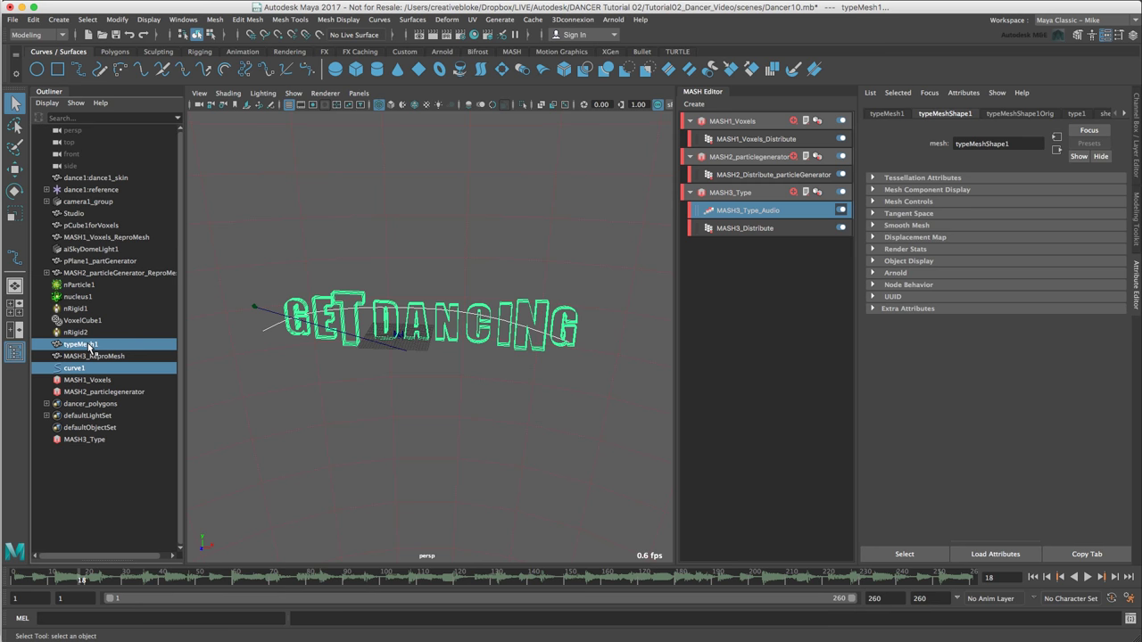
click(513, 52)
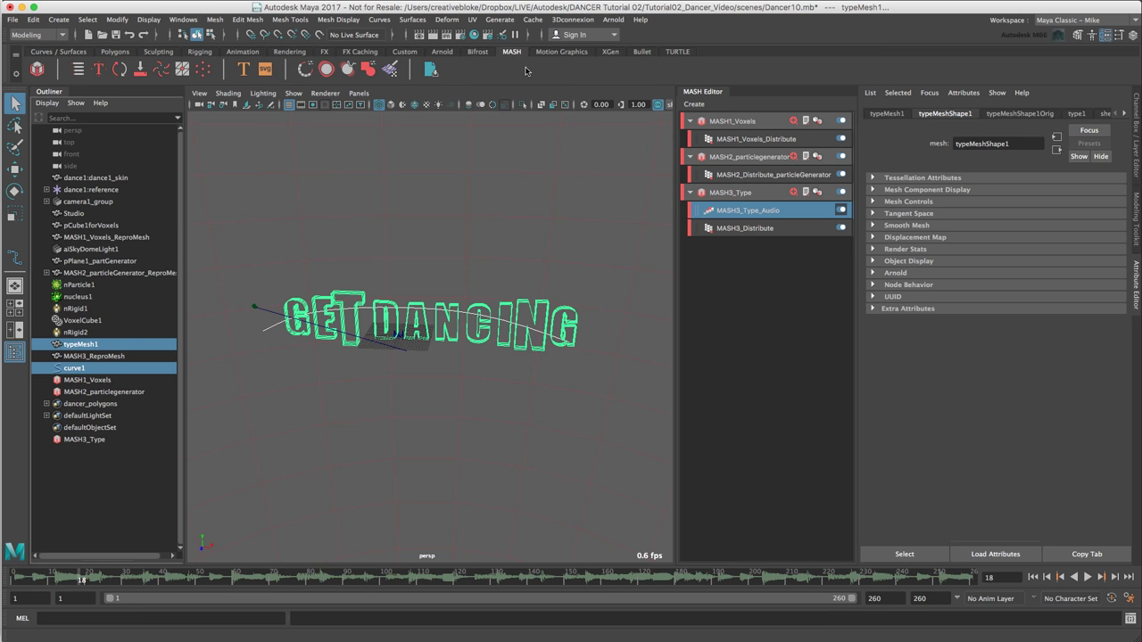
click(309, 76)
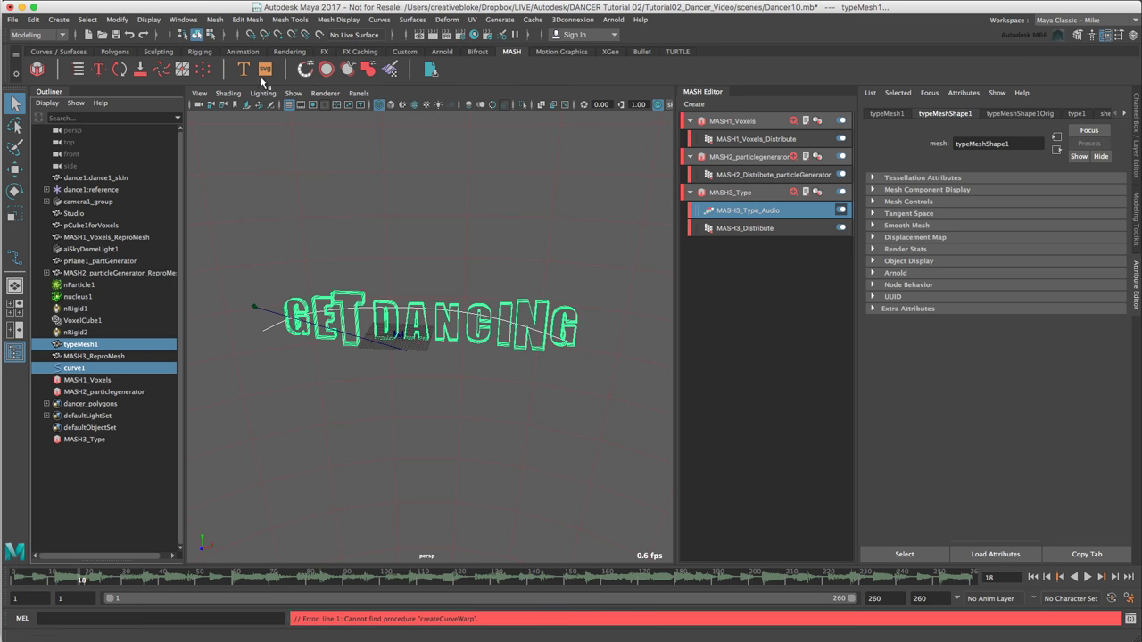
click(183, 20)
- Load the curveWarp.bundle plug-in in the Plug-in Manager
mouse_move(191, 41)
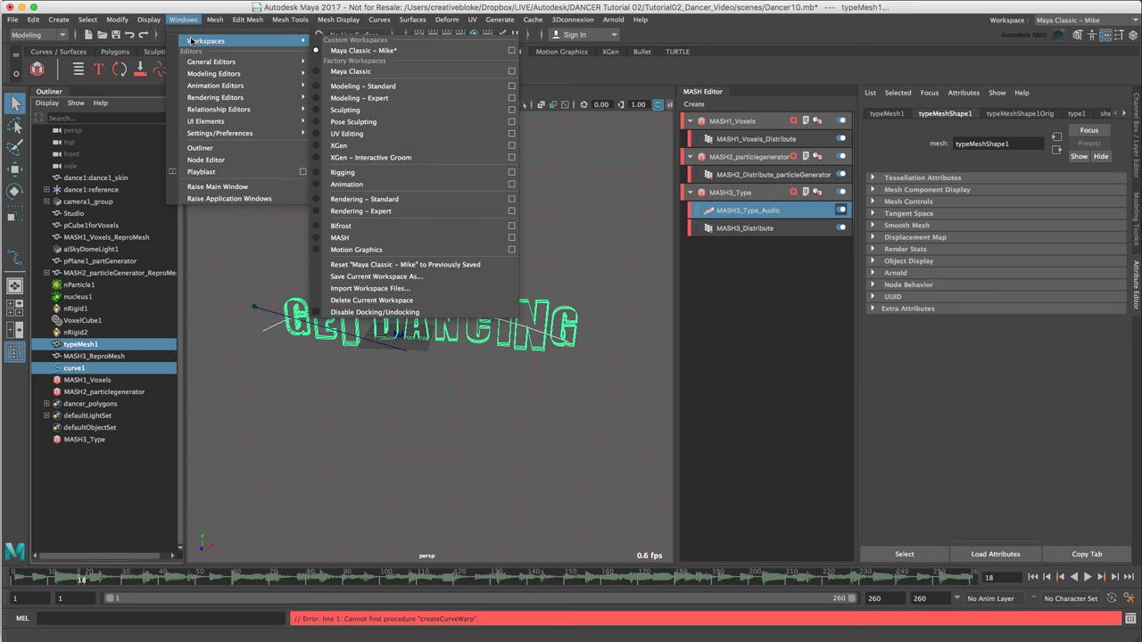
mouse_move(239, 134)
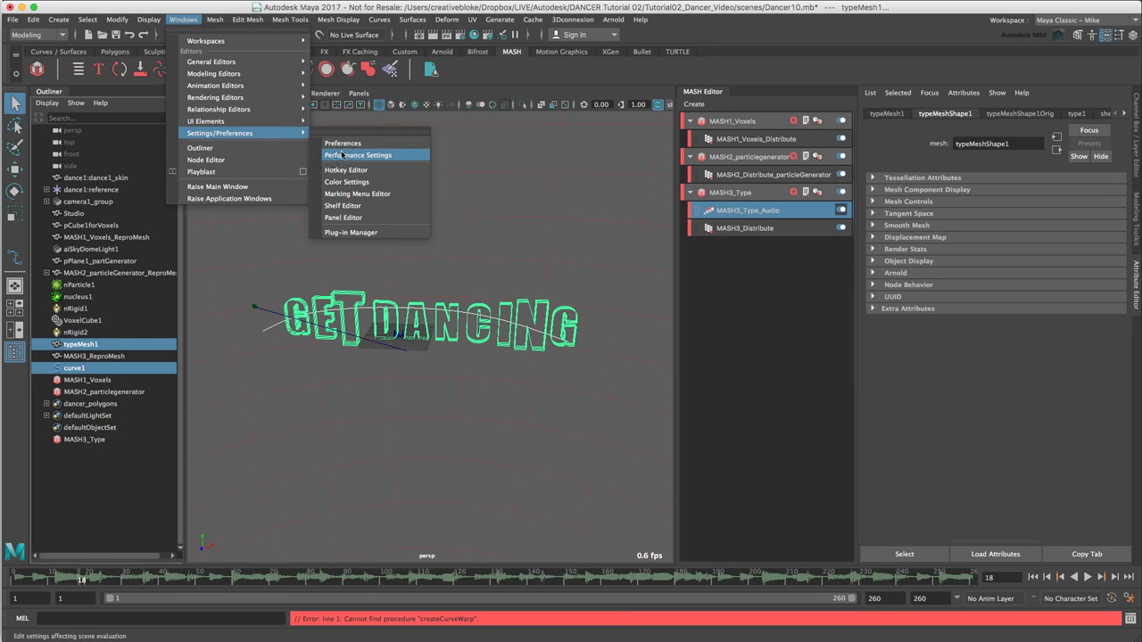
click(365, 233)
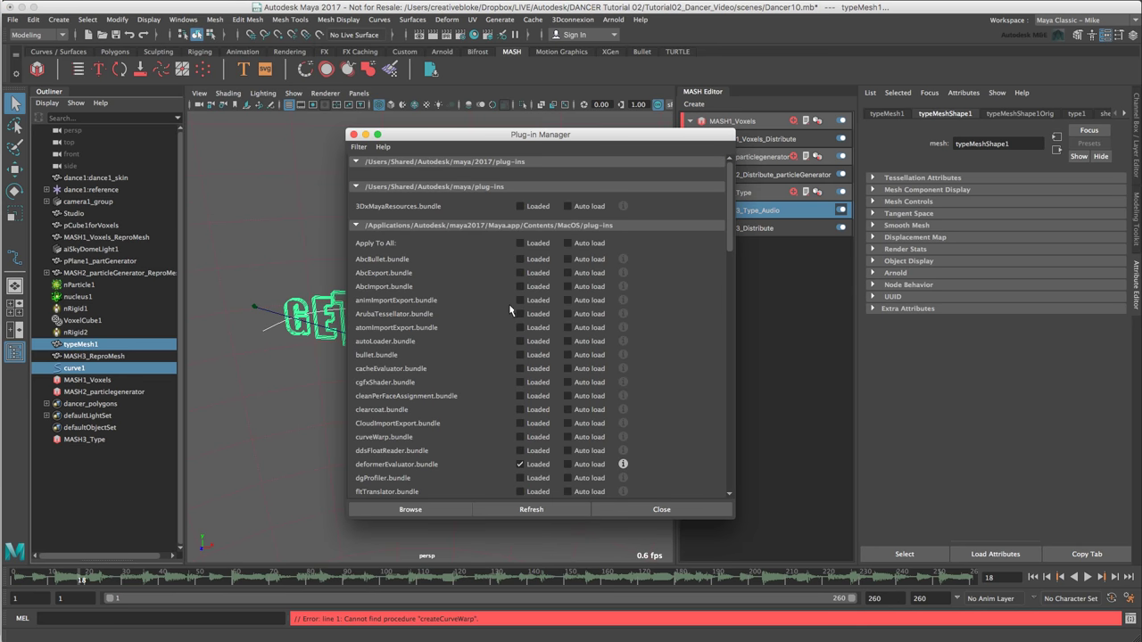
scroll(480, 326, down, 15)
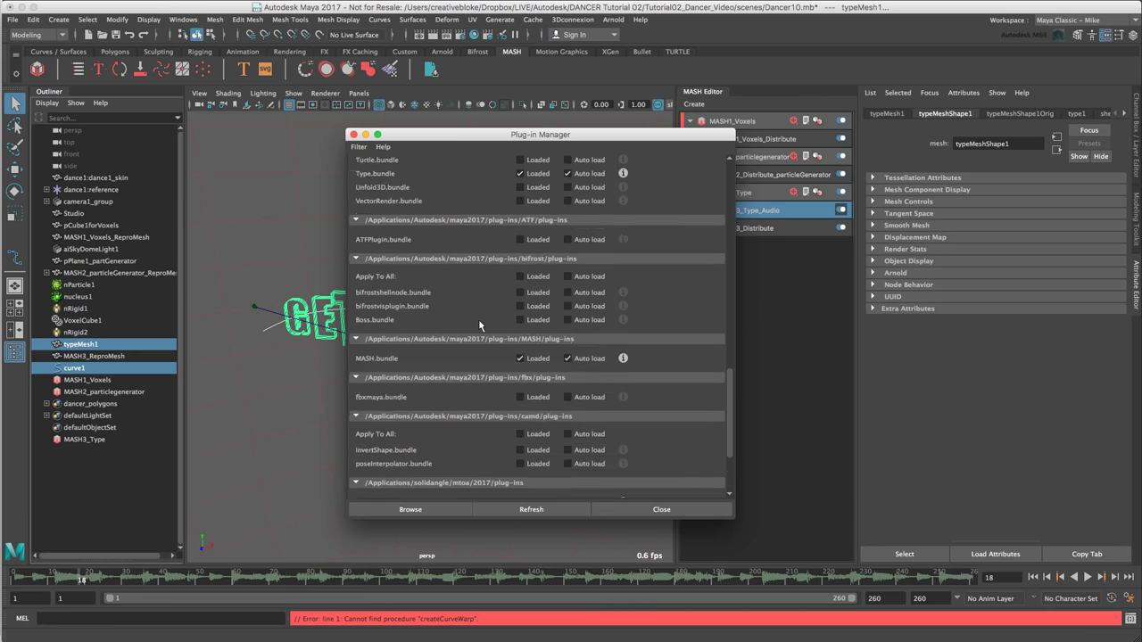
scroll(480, 325, up, 10)
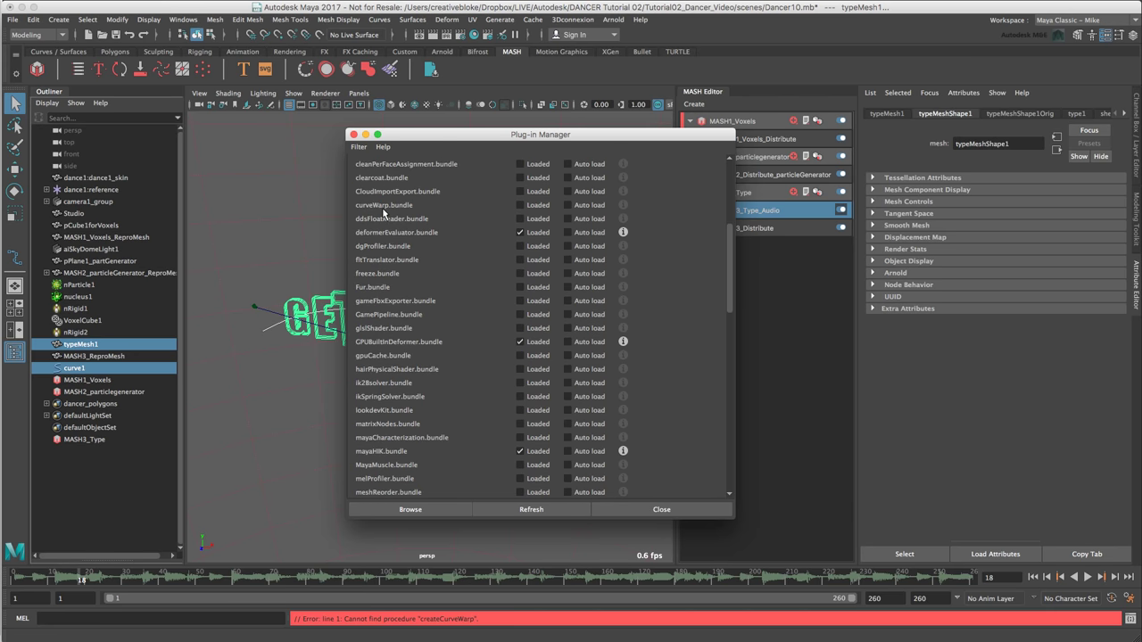
click(520, 205)
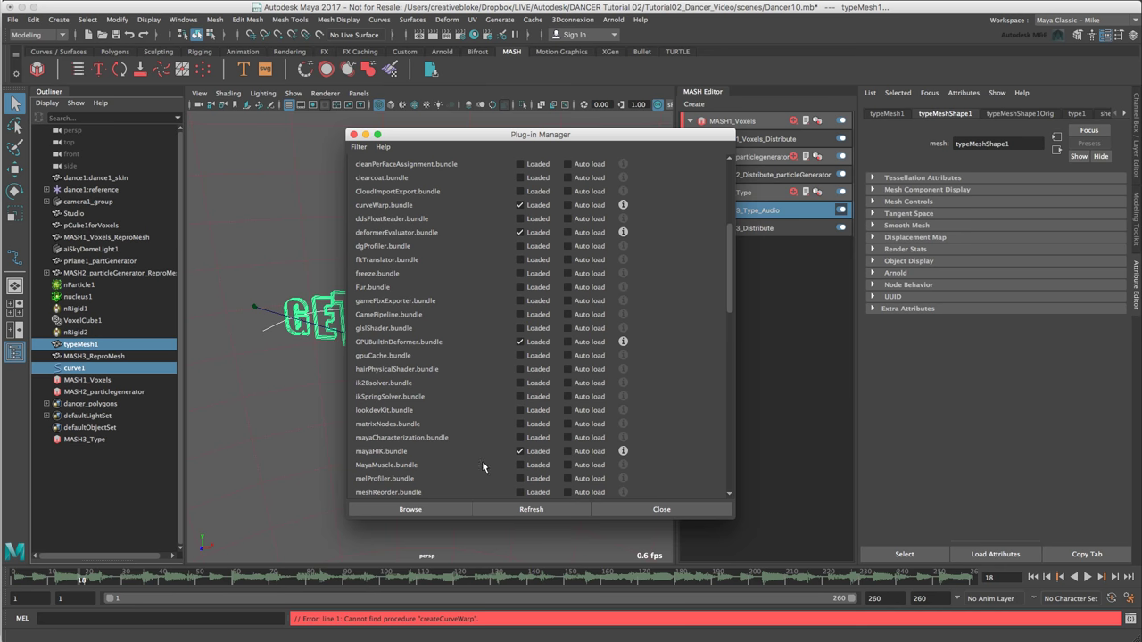
click(638, 514)
- Select curve1 and typeMesh1 and apply MASH Curve Warp to bend the lettering
click(105, 417)
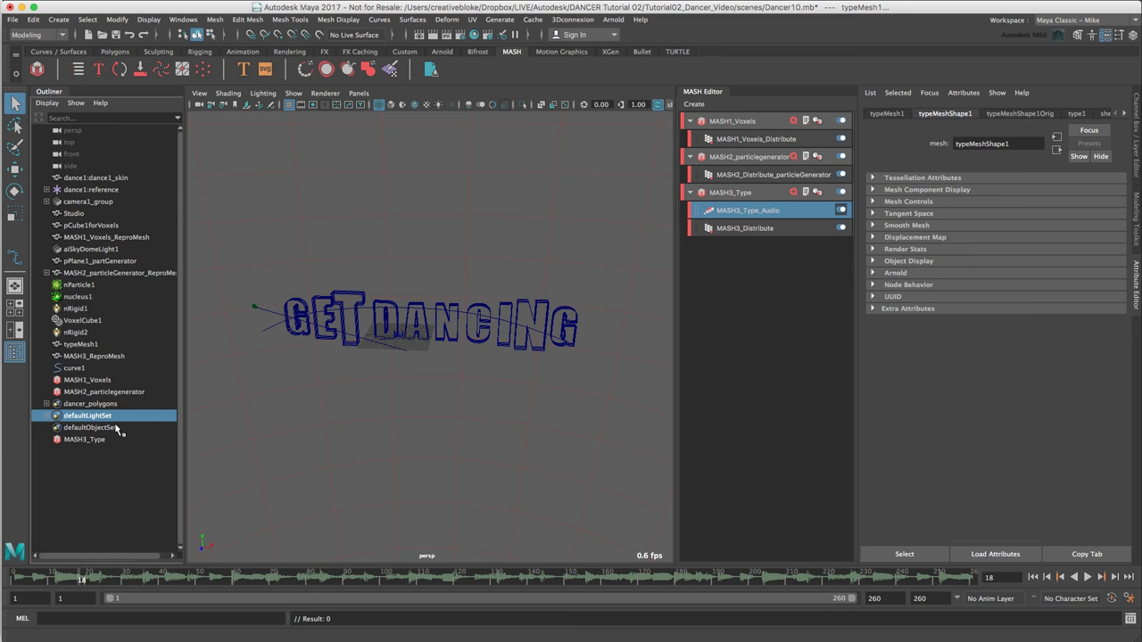
click(76, 368)
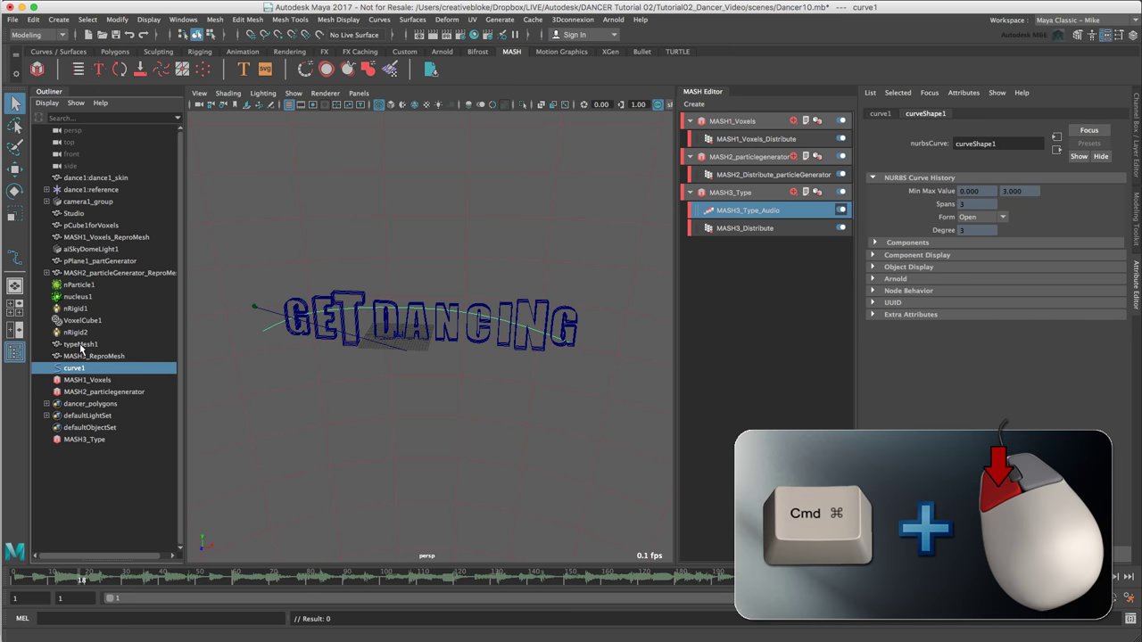
super+click(80, 344)
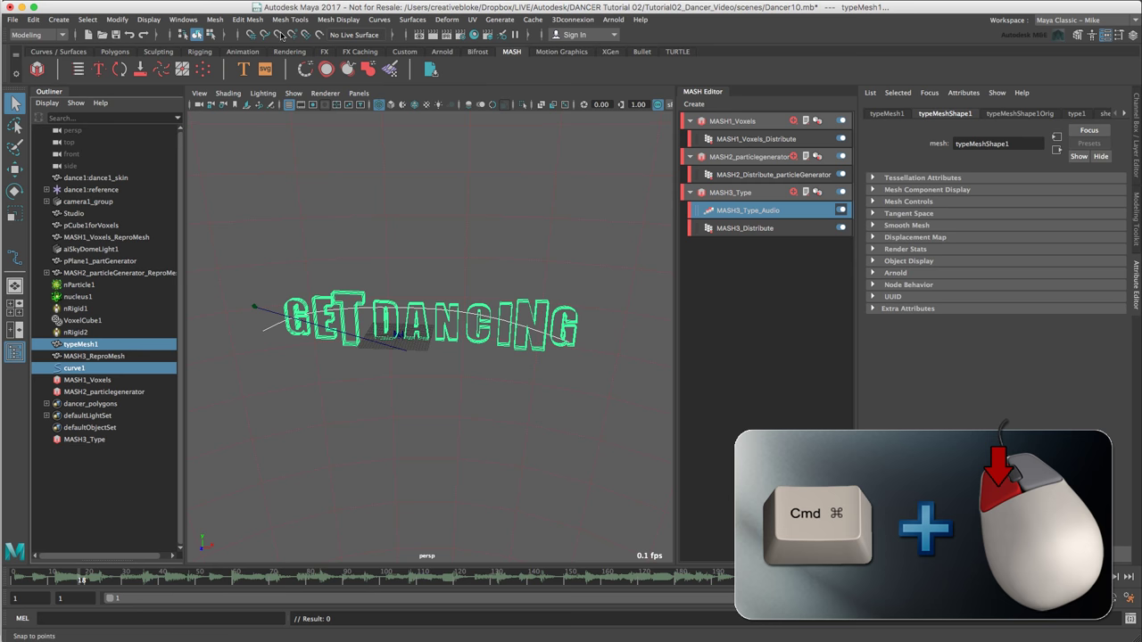
click(307, 71)
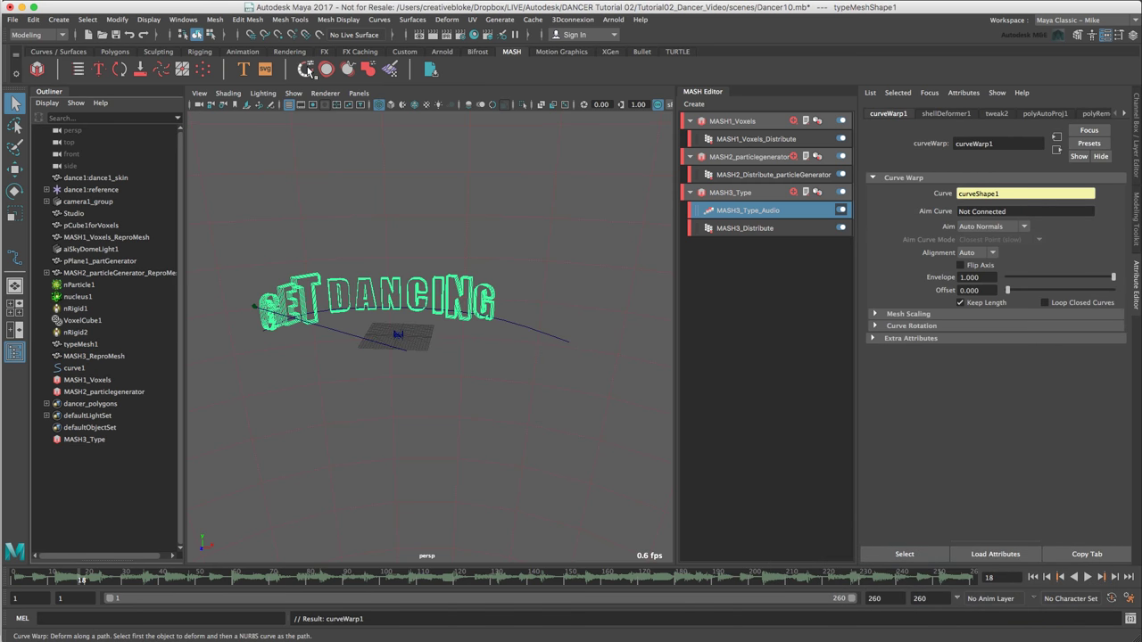
alt+drag(379, 225, 380, 286)
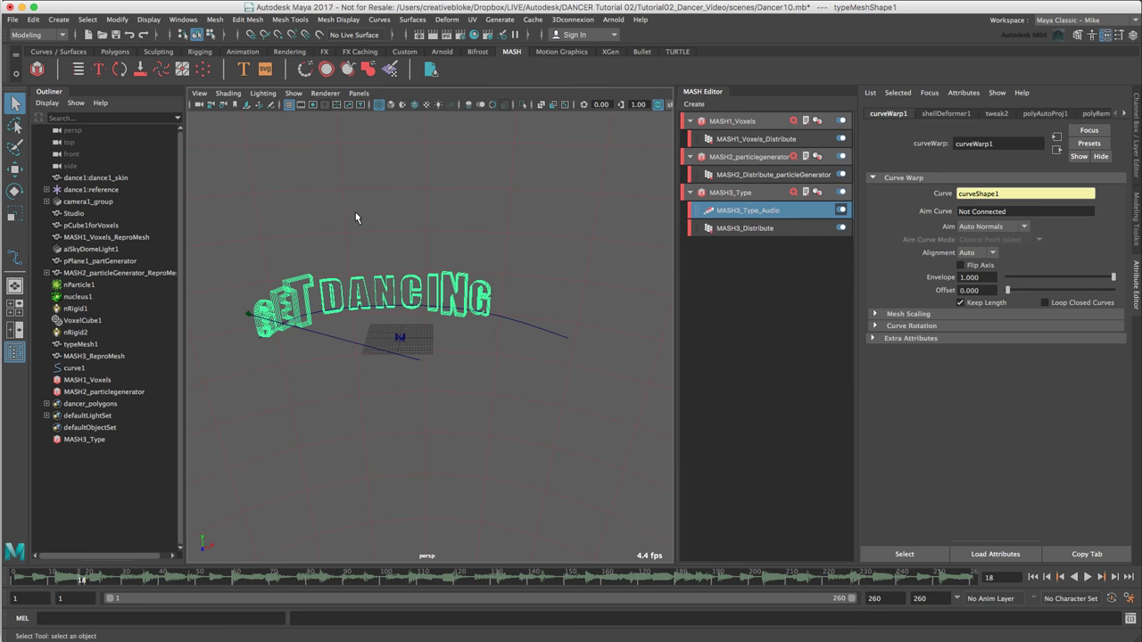
click(80, 368)
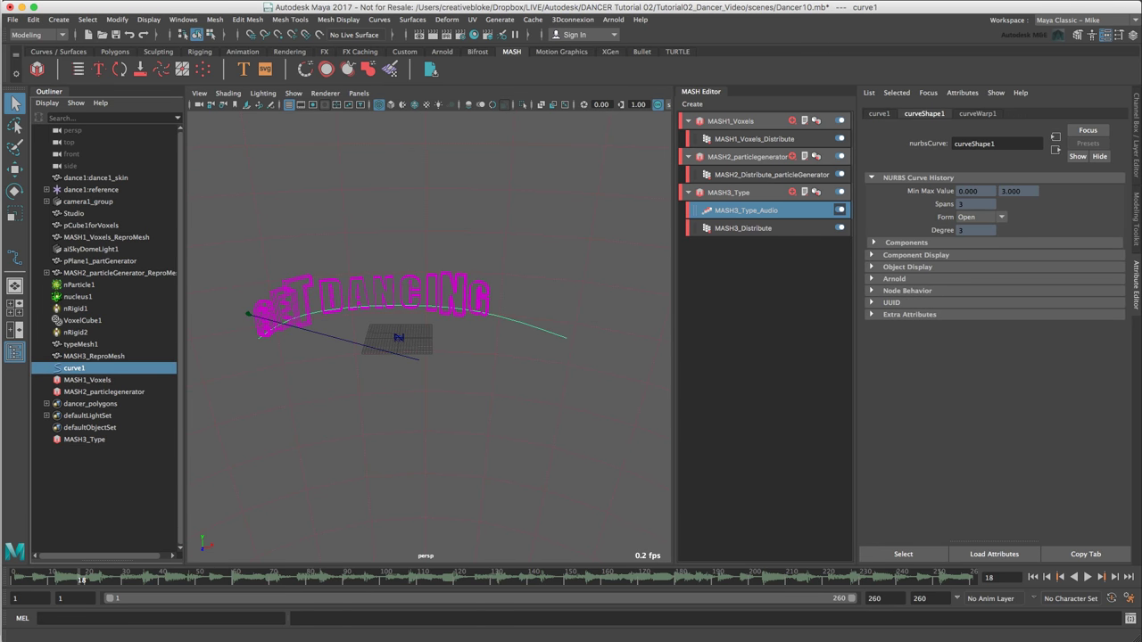
- Dock the Node Editor along the bottom and graph curve1's input and output connections
click(183, 19)
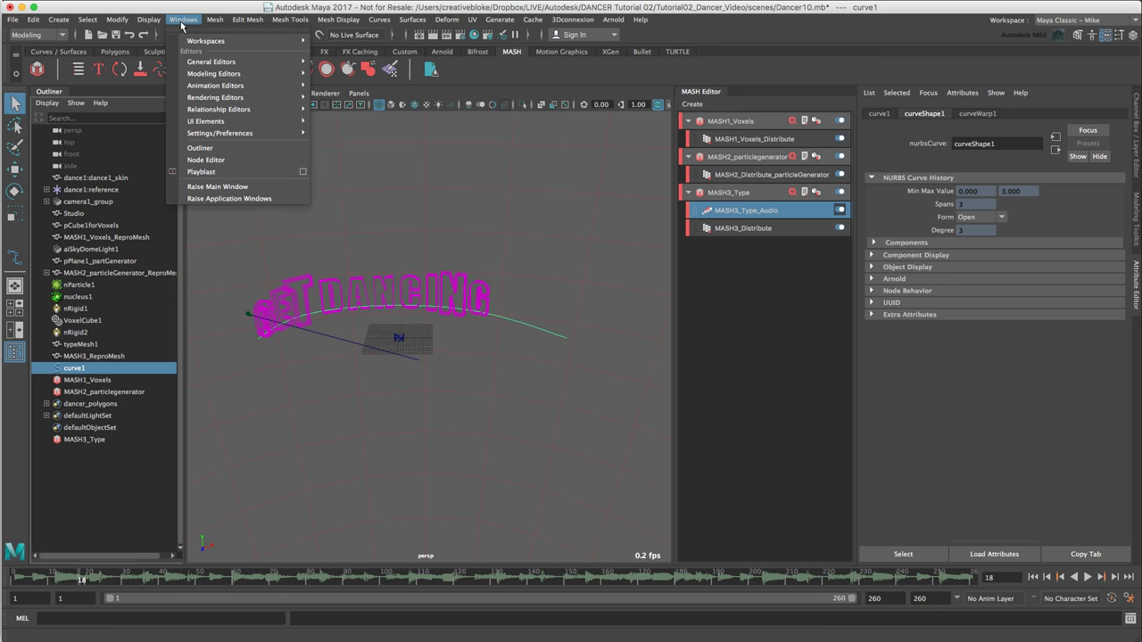
click(204, 160)
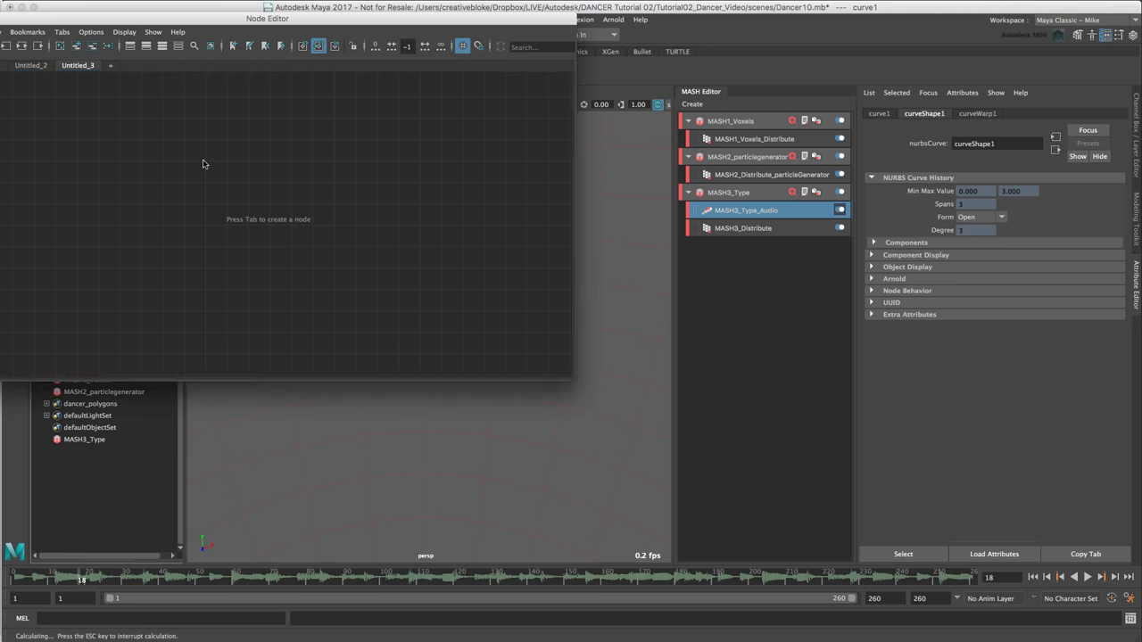
drag(25, 29, 73, 125)
drag(328, 129, 576, 569)
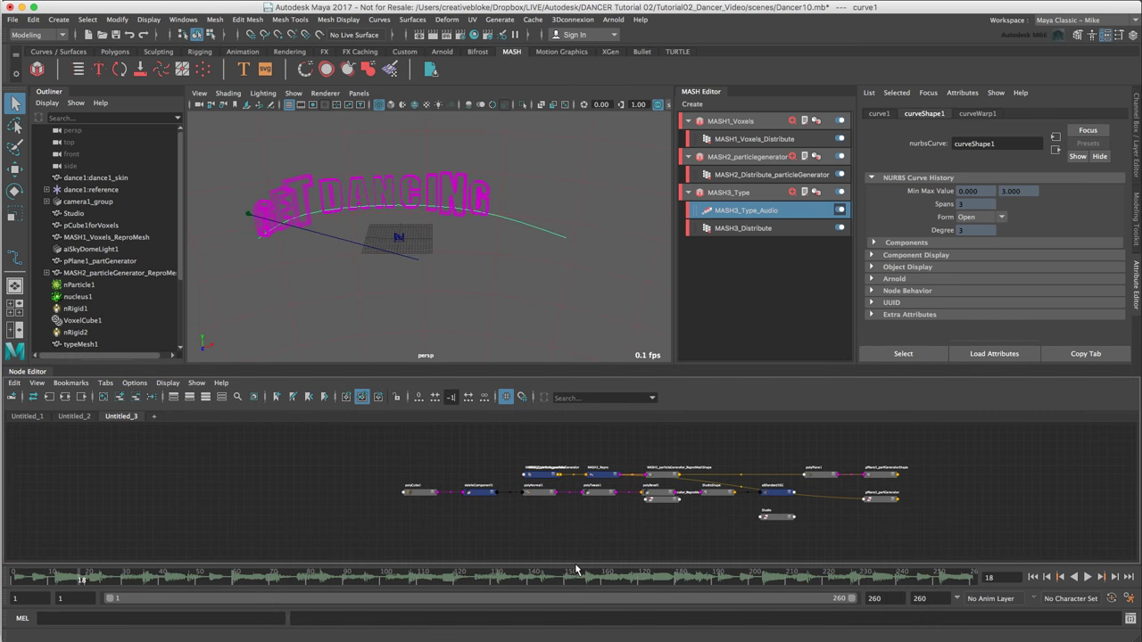
click(154, 415)
scroll(106, 314, down, 3)
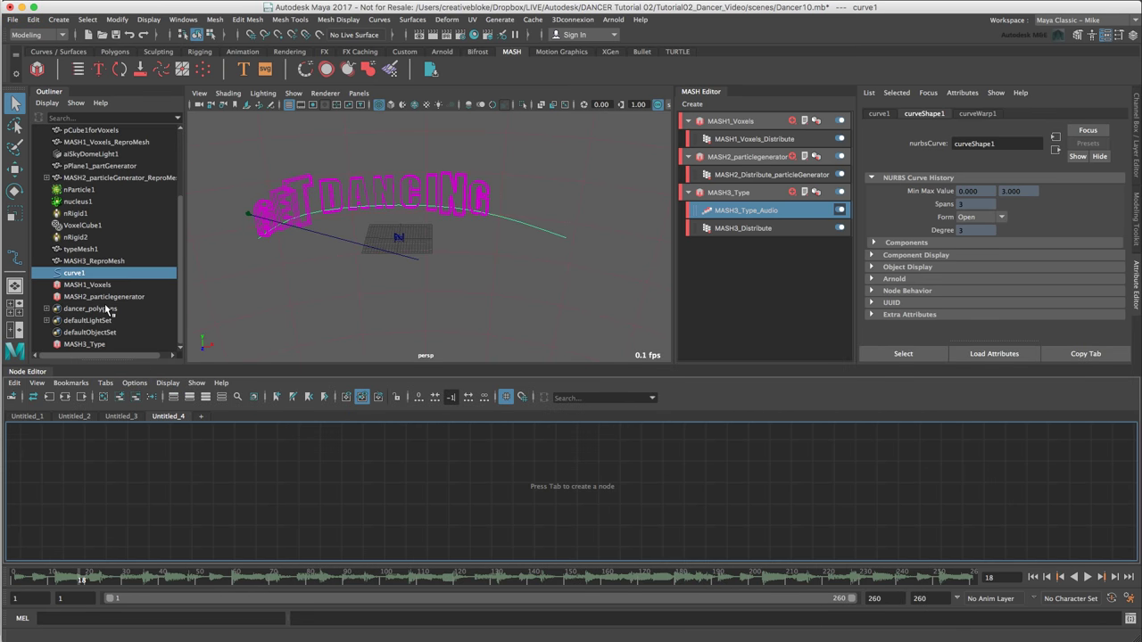
click(65, 398)
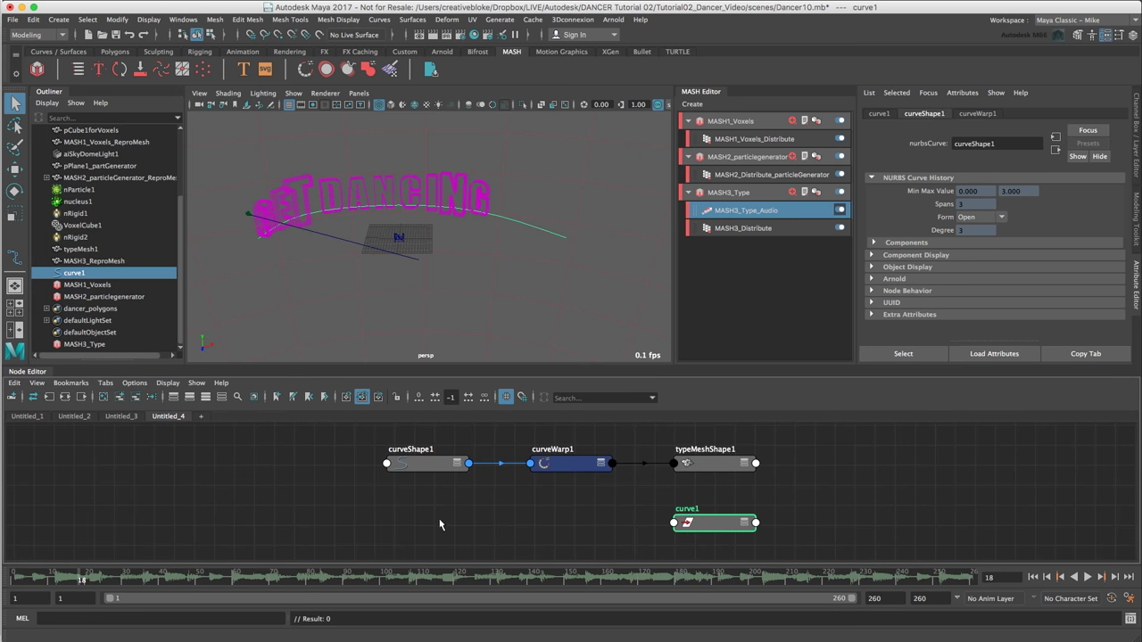
- Set the curveWarp1 node's Offset to 0.437
click(574, 470)
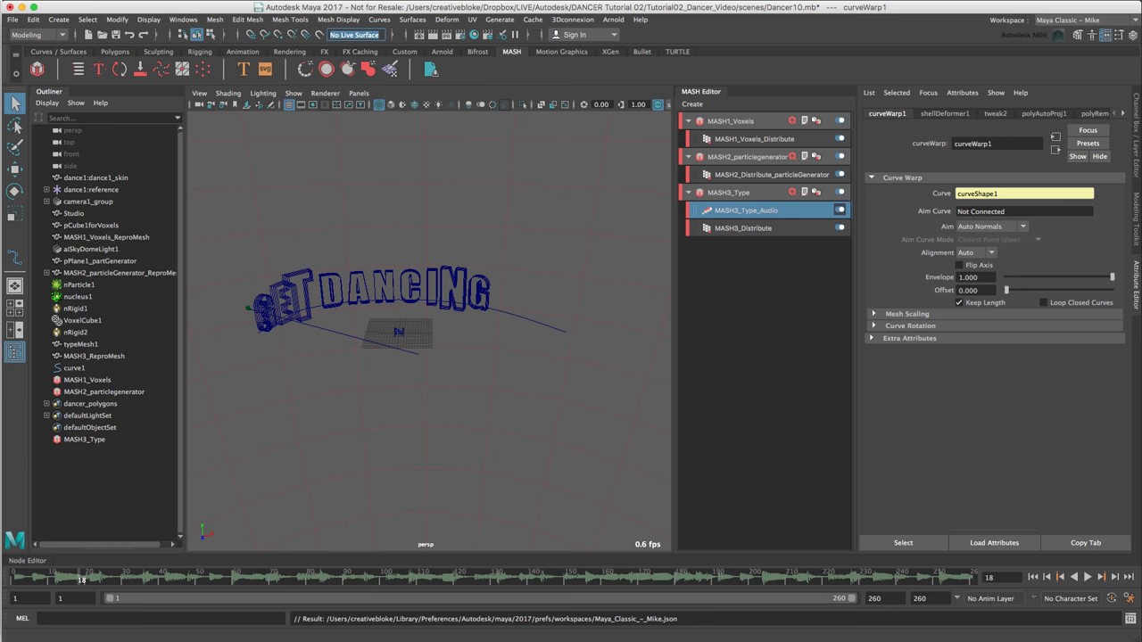
click(967, 290)
text(0.437)
key(Return)
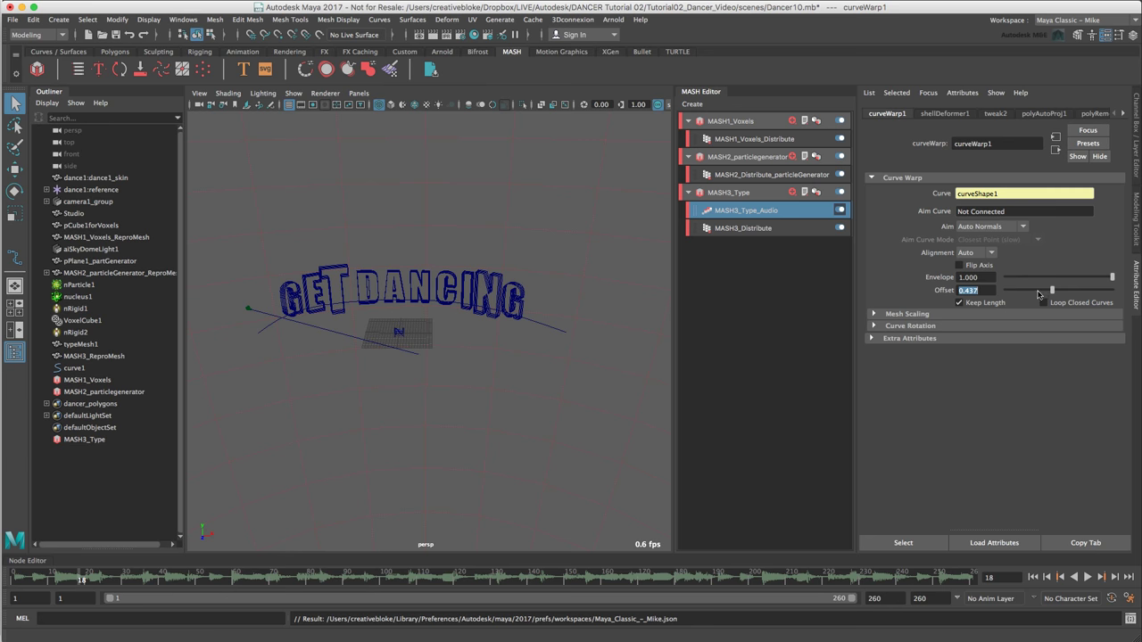
mouse_move(1052, 290)
mouse_down()
mouse_move(1014, 291)
mouse_move(1030, 295)
mouse_move(1016, 301)
mouse_move(1059, 301)
mouse_up()
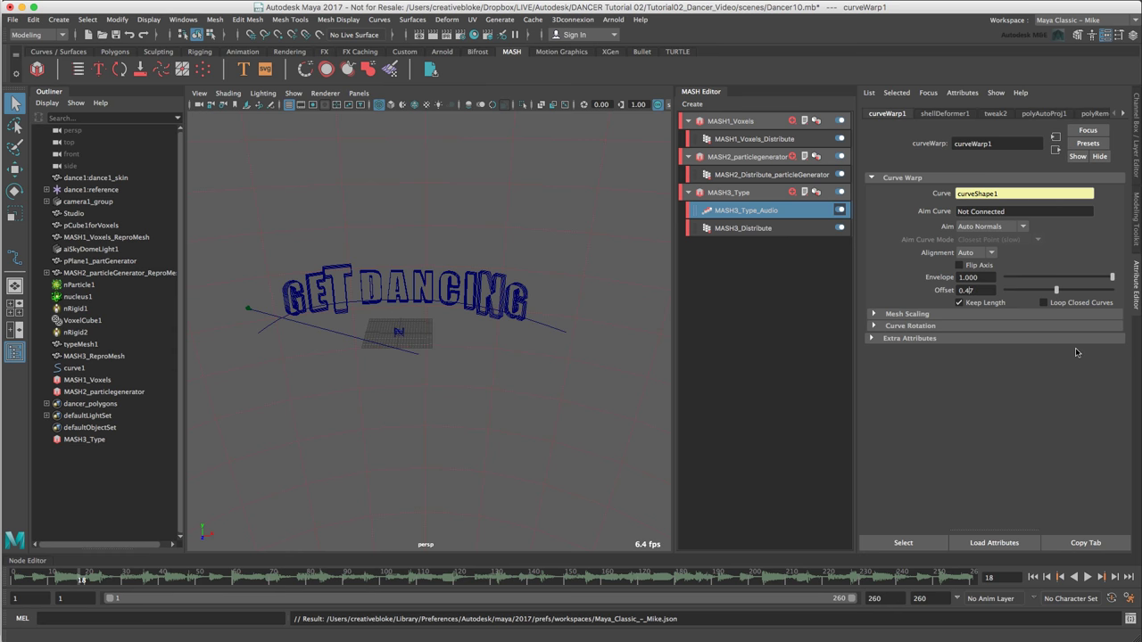
key(Return)
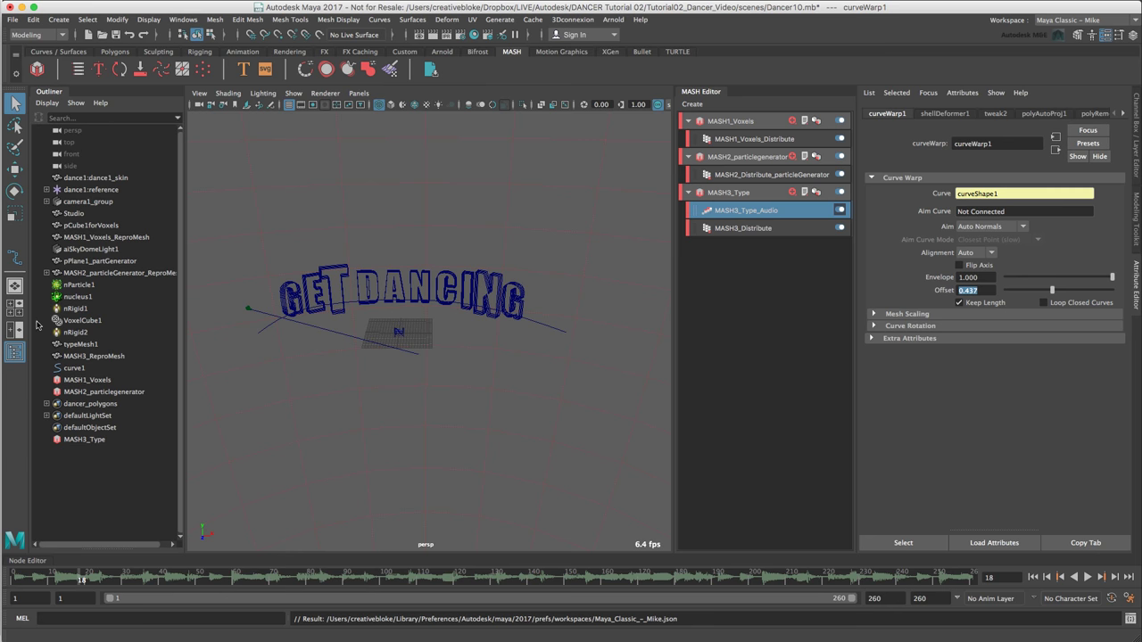
- Tick Deformable Type in typeMesh1's type1 Geometry settings and orbit around the bent letters
click(80, 344)
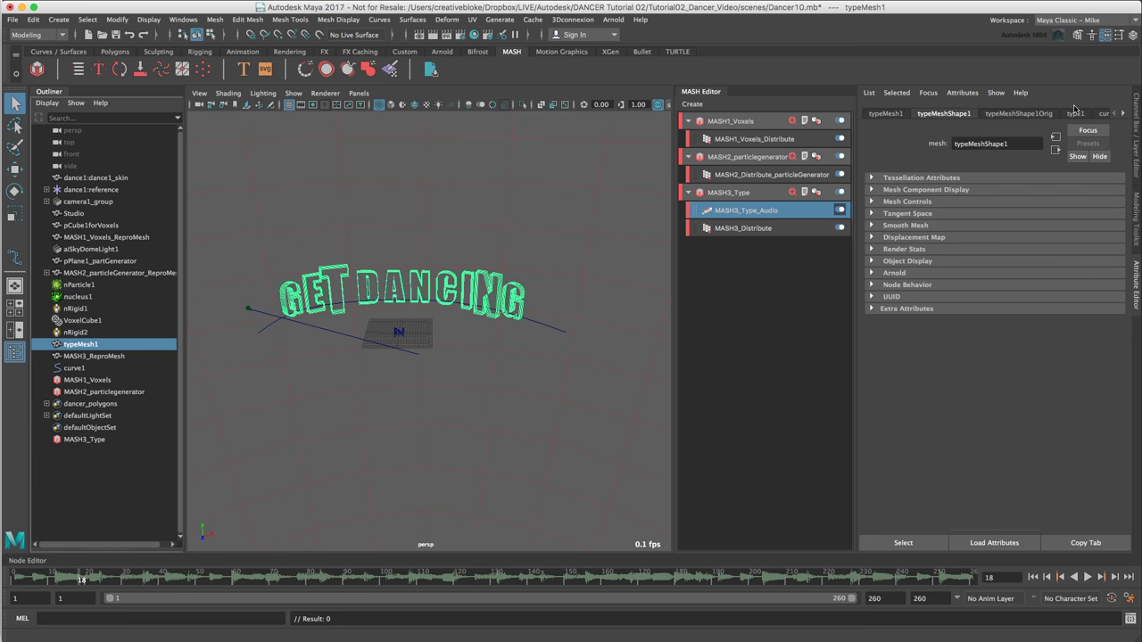
click(1075, 113)
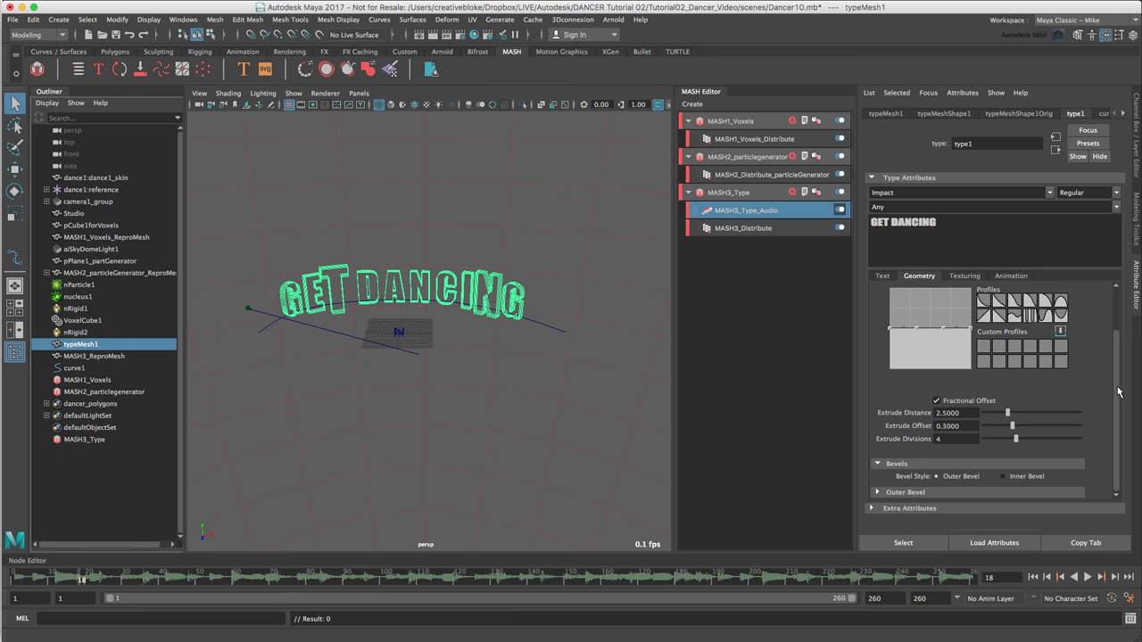
drag(1116, 392, 1114, 338)
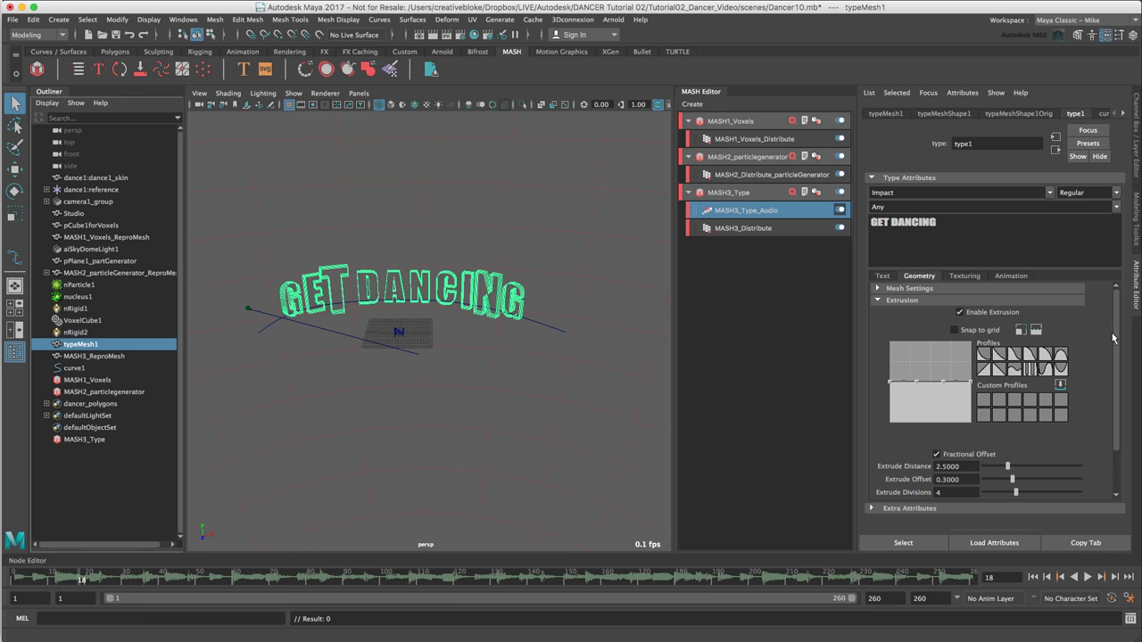
click(878, 288)
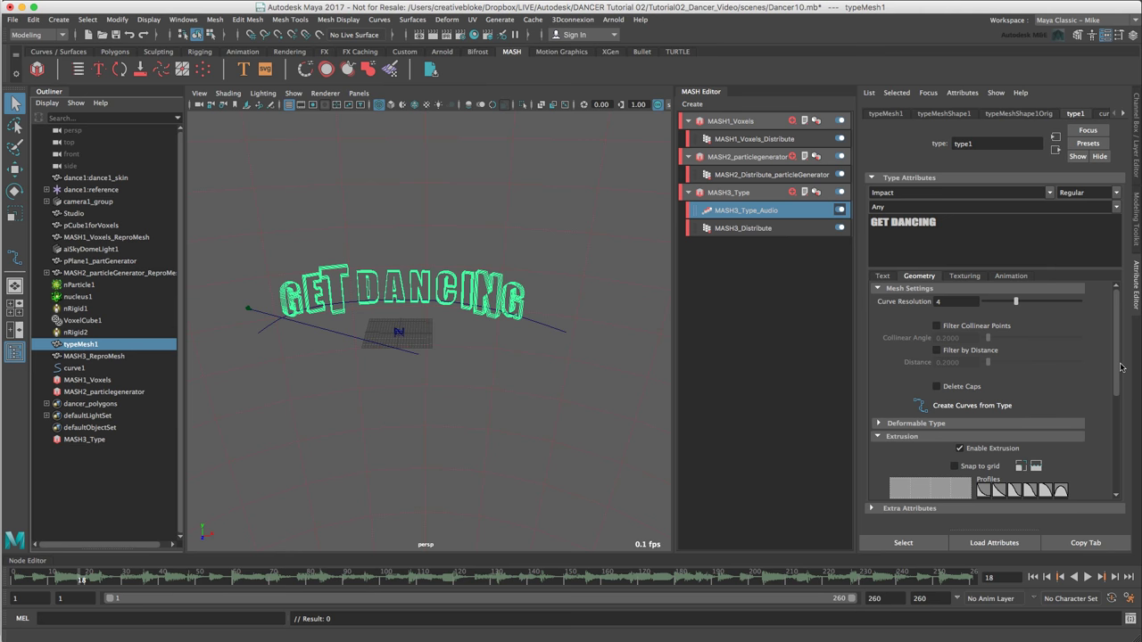
drag(1116, 366, 1117, 390)
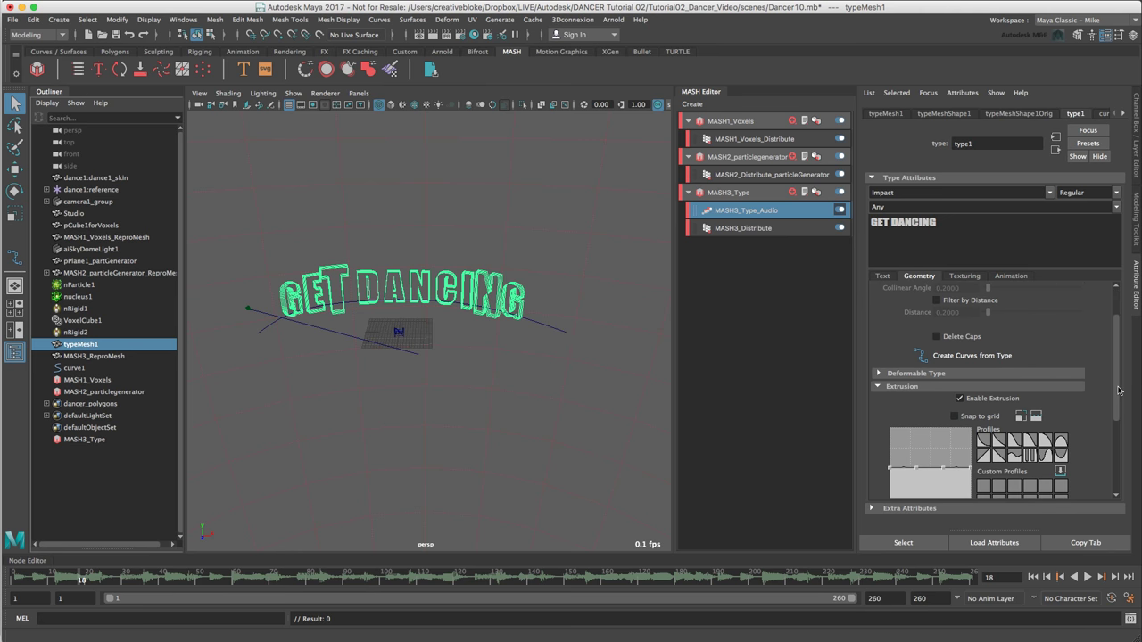
click(876, 375)
click(963, 390)
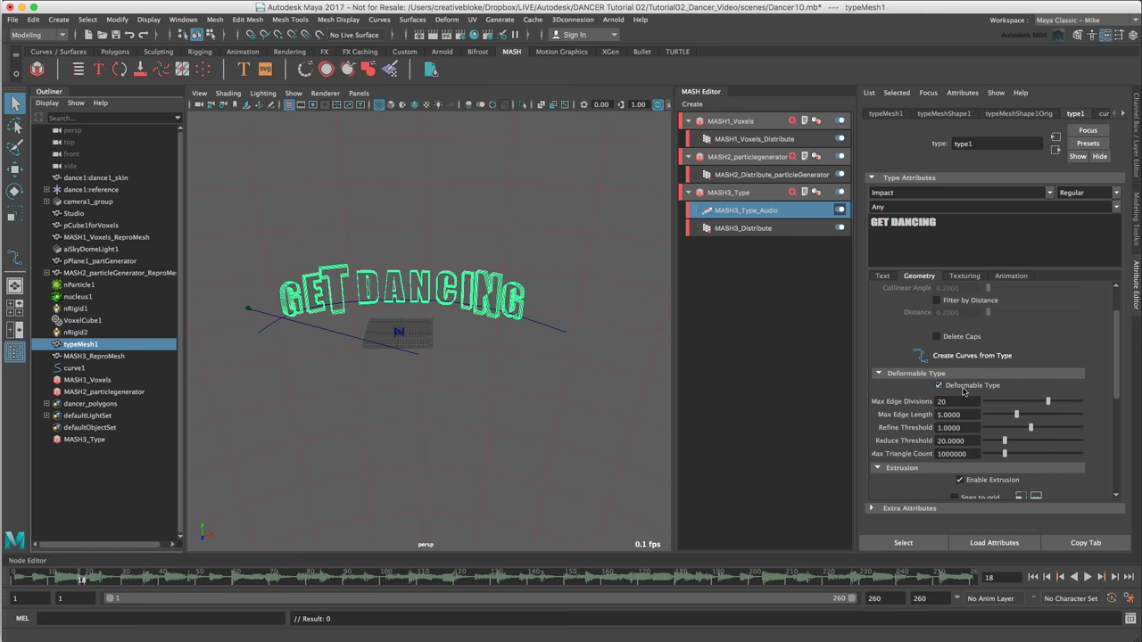
alt+drag(406, 309, 486, 331)
alt+right_drag(486, 332, 479, 324)
alt+drag(479, 324, 504, 337)
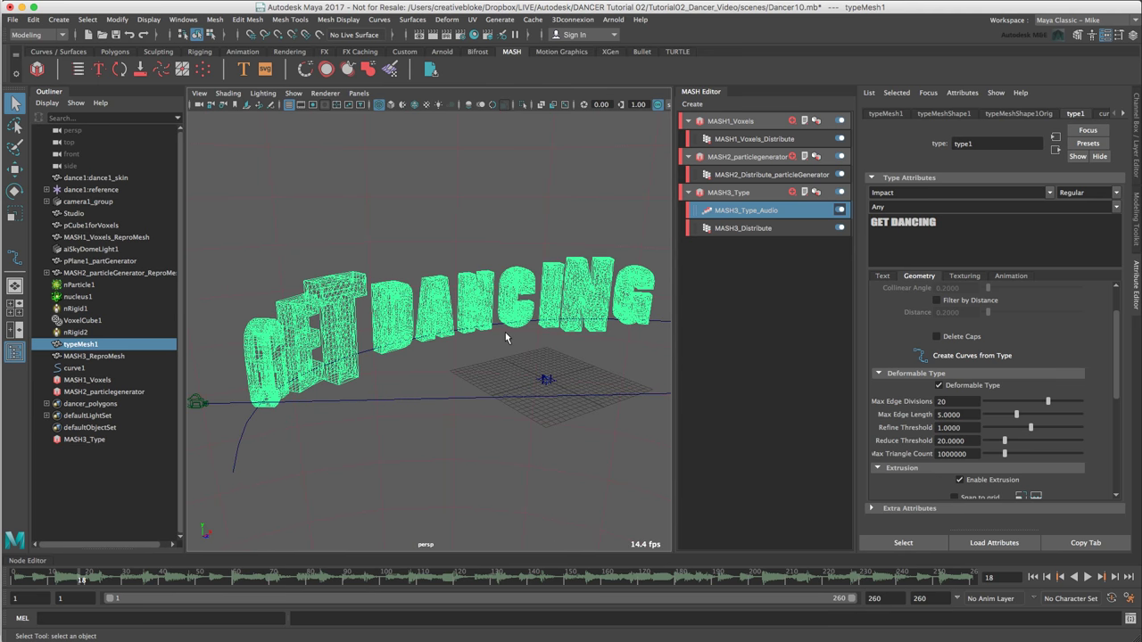
alt+middle_drag(505, 331, 486, 322)
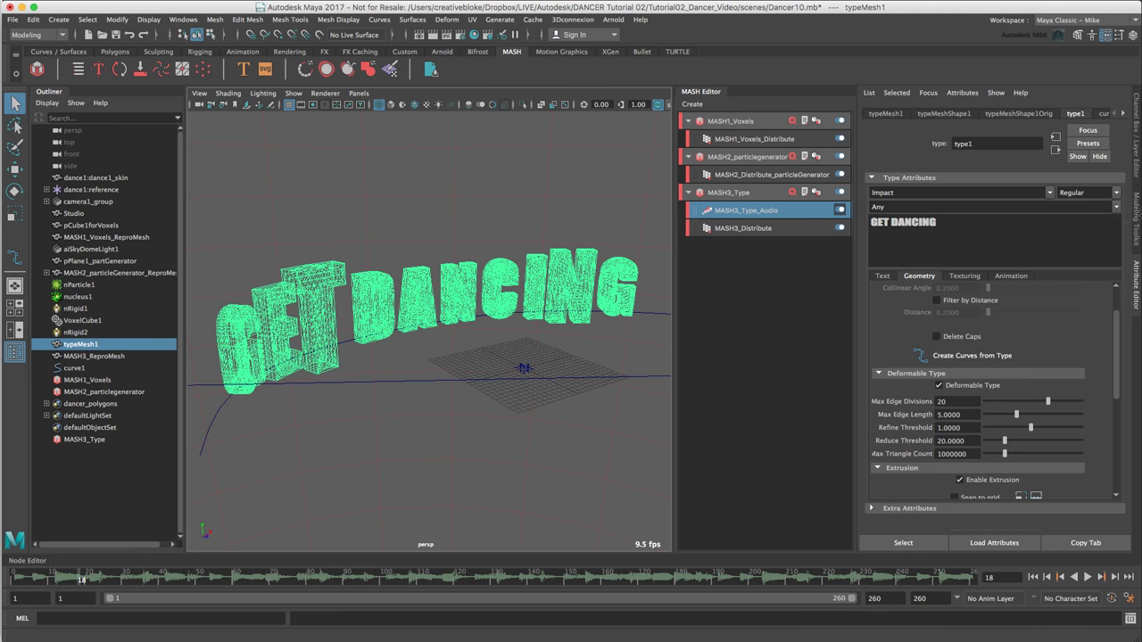
- Change the type's font to Open Sans with the Bold style
click(961, 192)
scroll(1046, 259, up, 1)
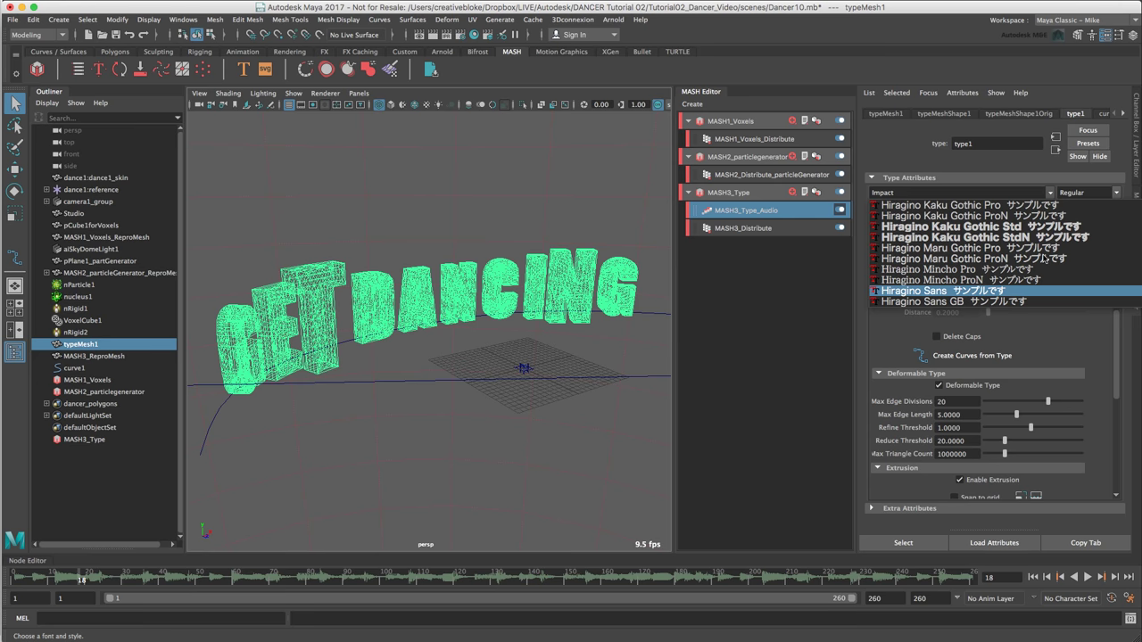
scroll(1075, 252, down, 2)
scroll(1075, 251, down, 15)
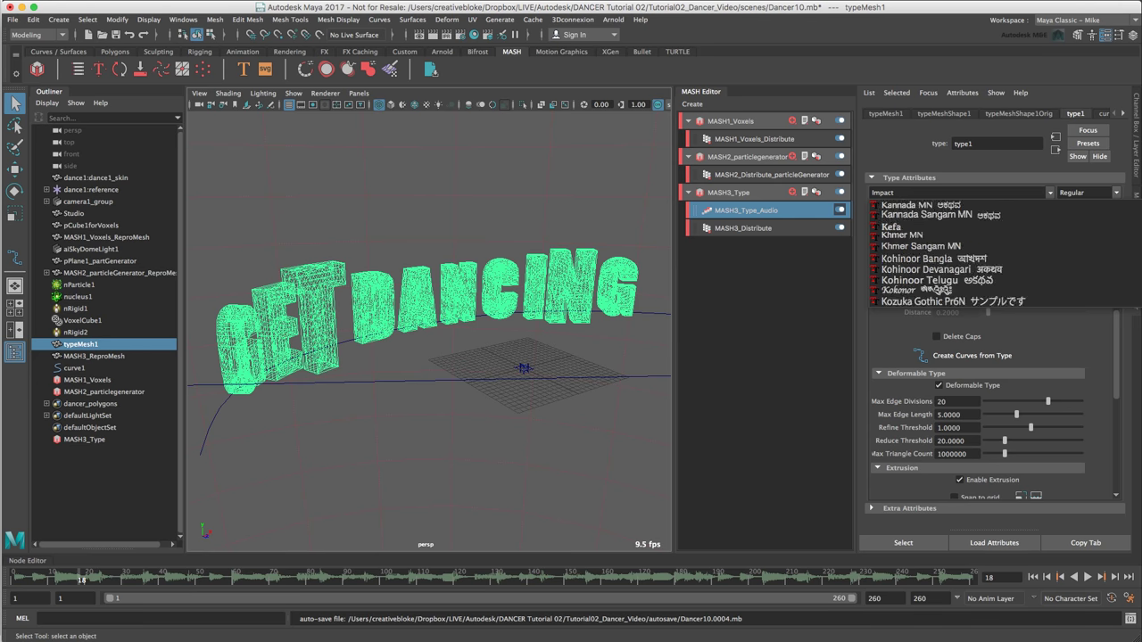
scroll(1075, 251, up, 2)
scroll(1044, 253, up, 3)
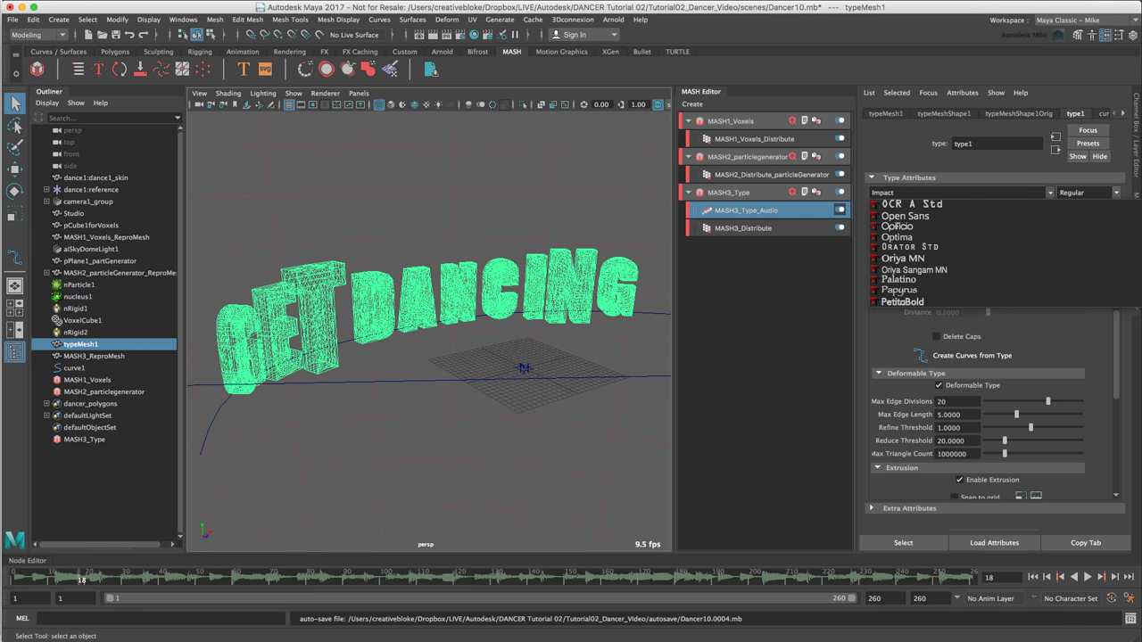
click(1044, 250)
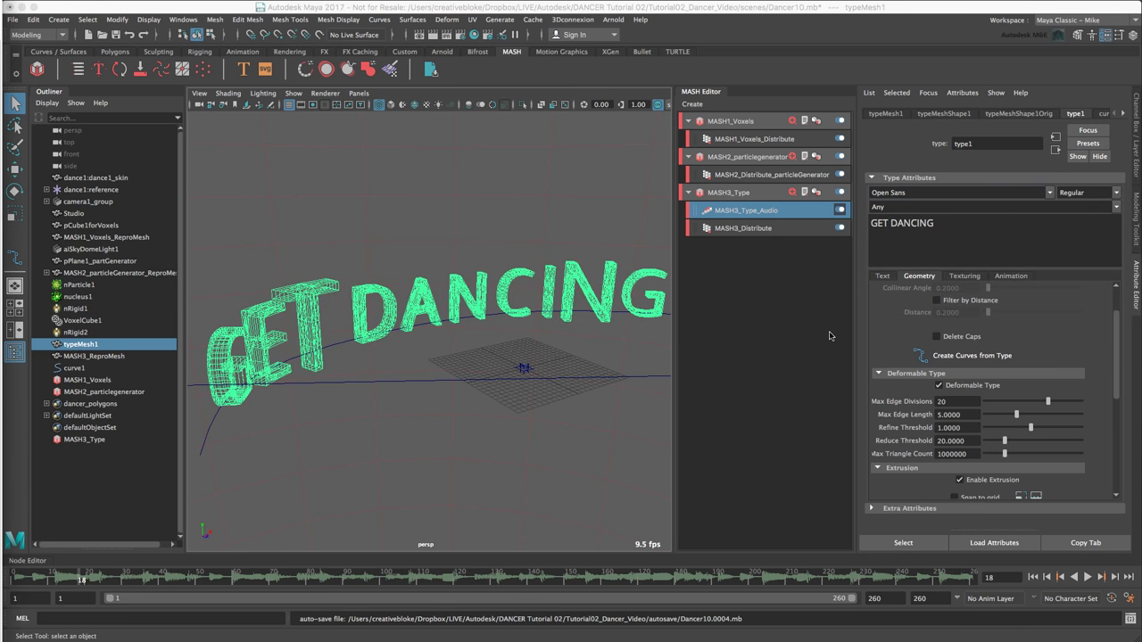
click(1115, 192)
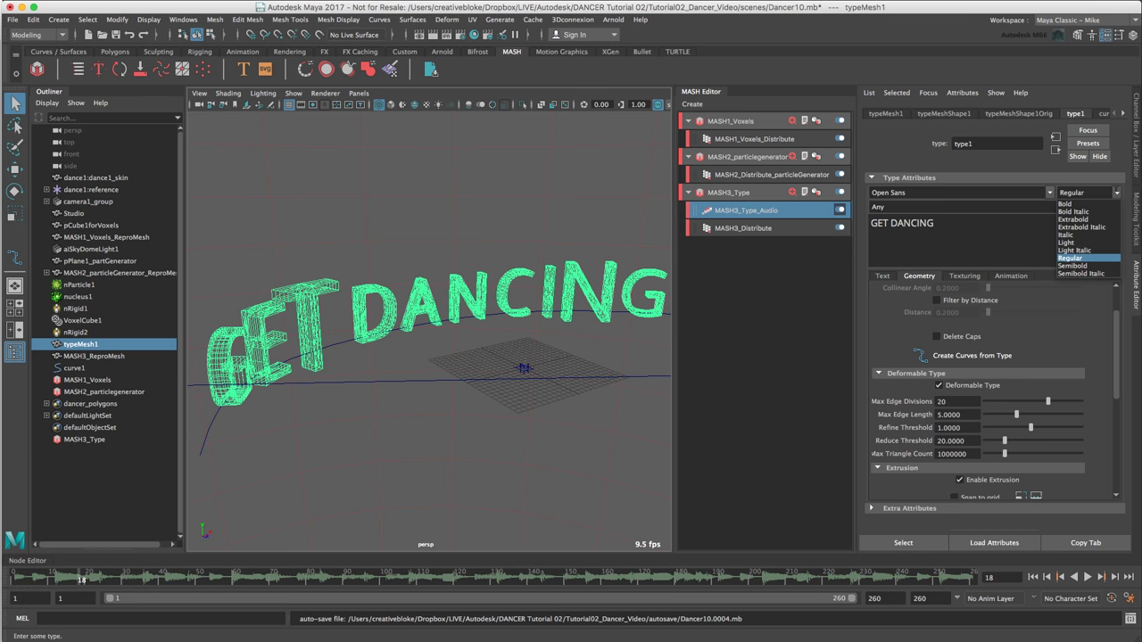
click(1083, 208)
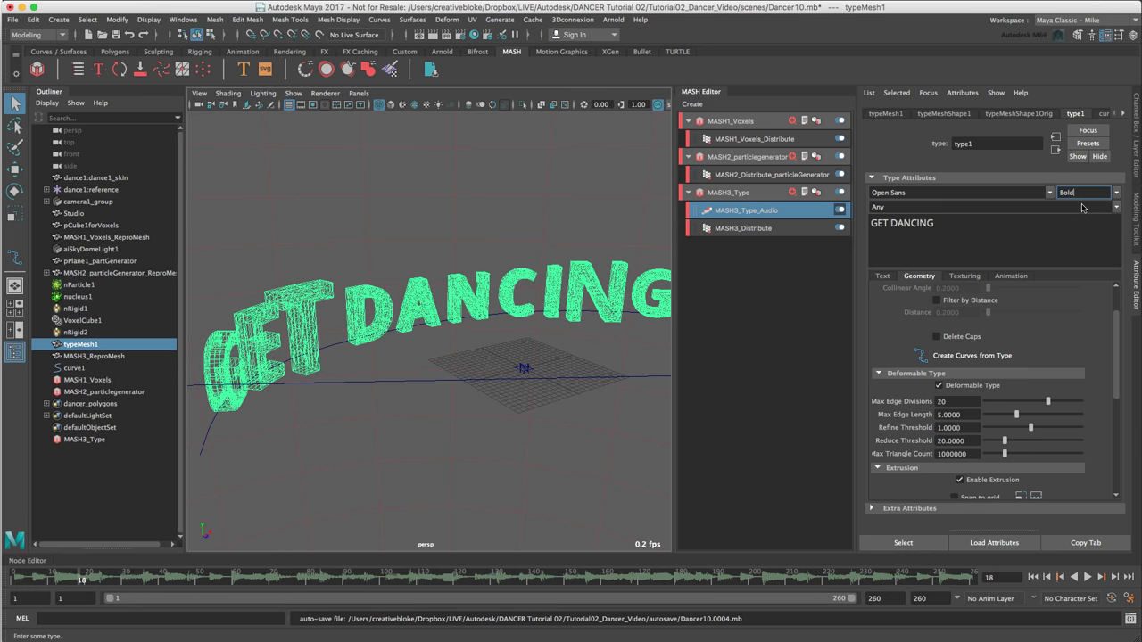
drag(1113, 361, 1117, 453)
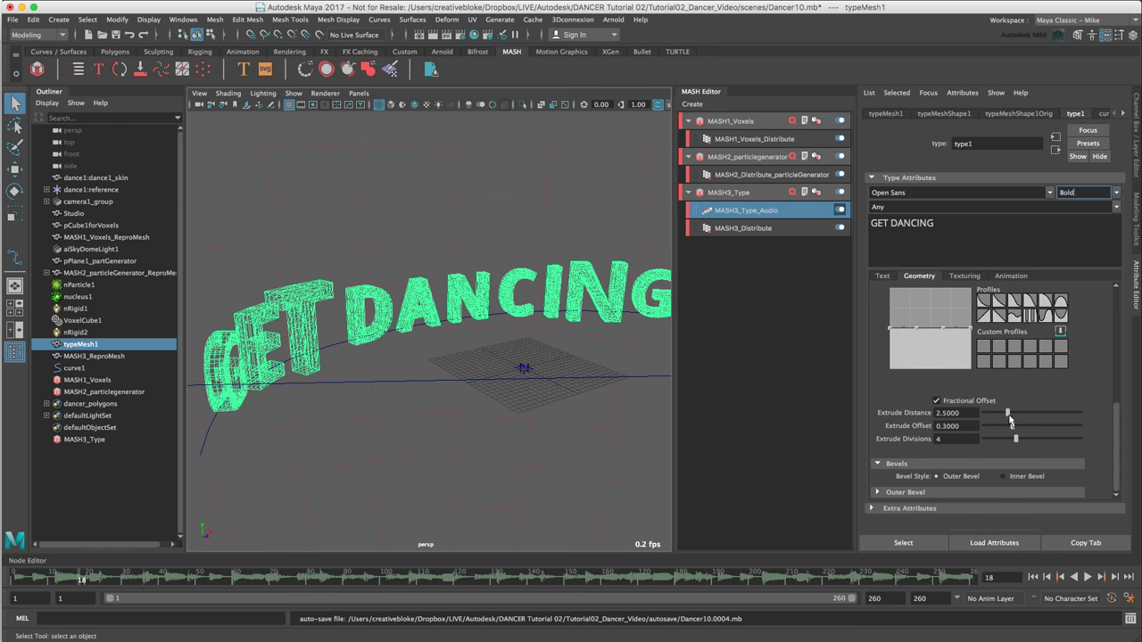
- Switch the bevel style to Inner Bevel and smooth-shade the viewport on a black background
click(1005, 476)
click(878, 493)
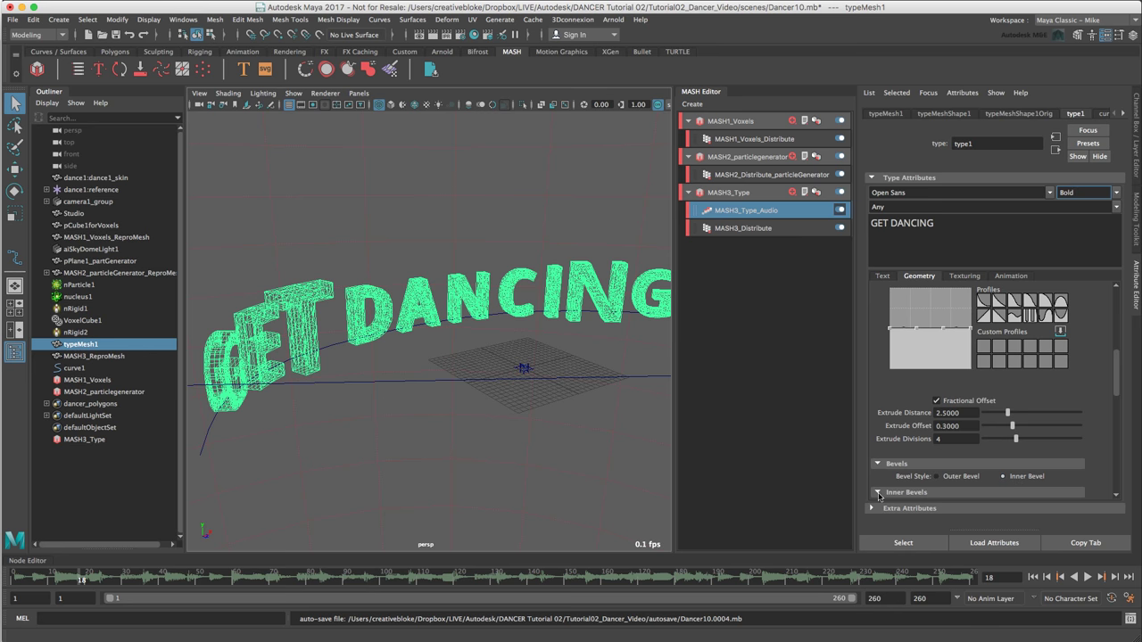
click(234, 94)
click(250, 127)
key(alt+b)
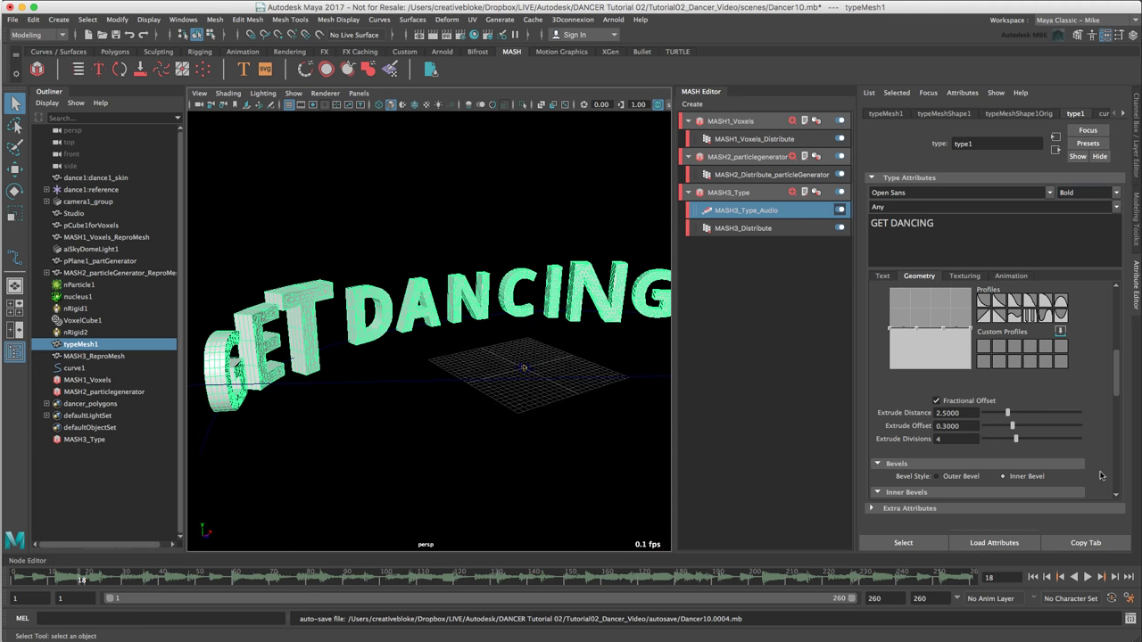
scroll(1116, 396, down, 1)
scroll(1117, 396, down, 4)
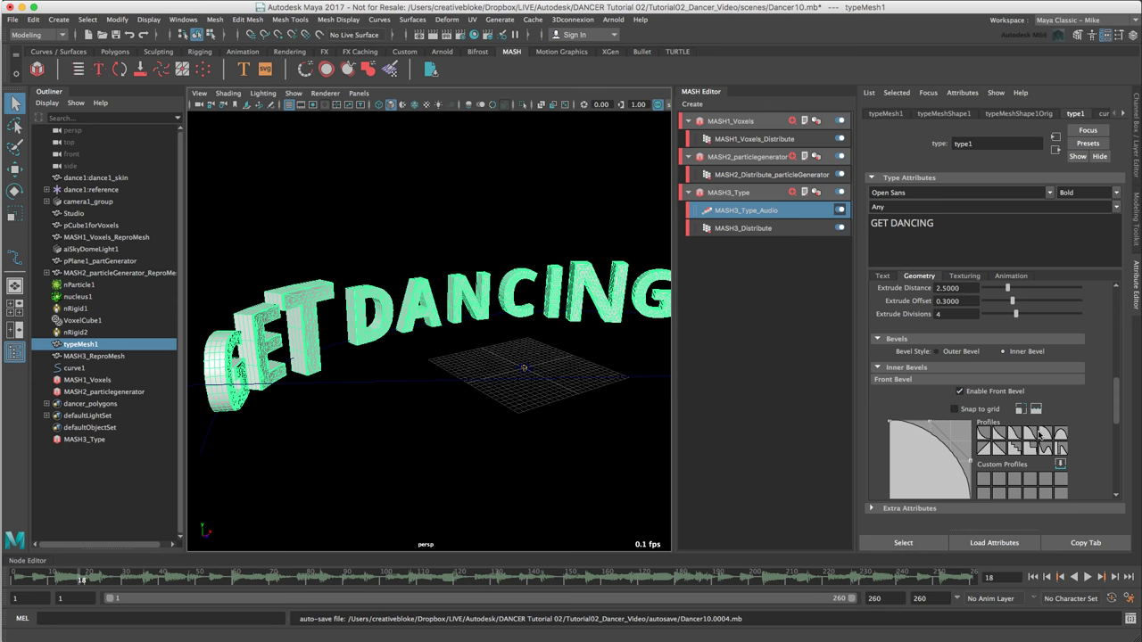
- Give the front bevel a rounded profile preset and add a point to reshape it
click(1045, 434)
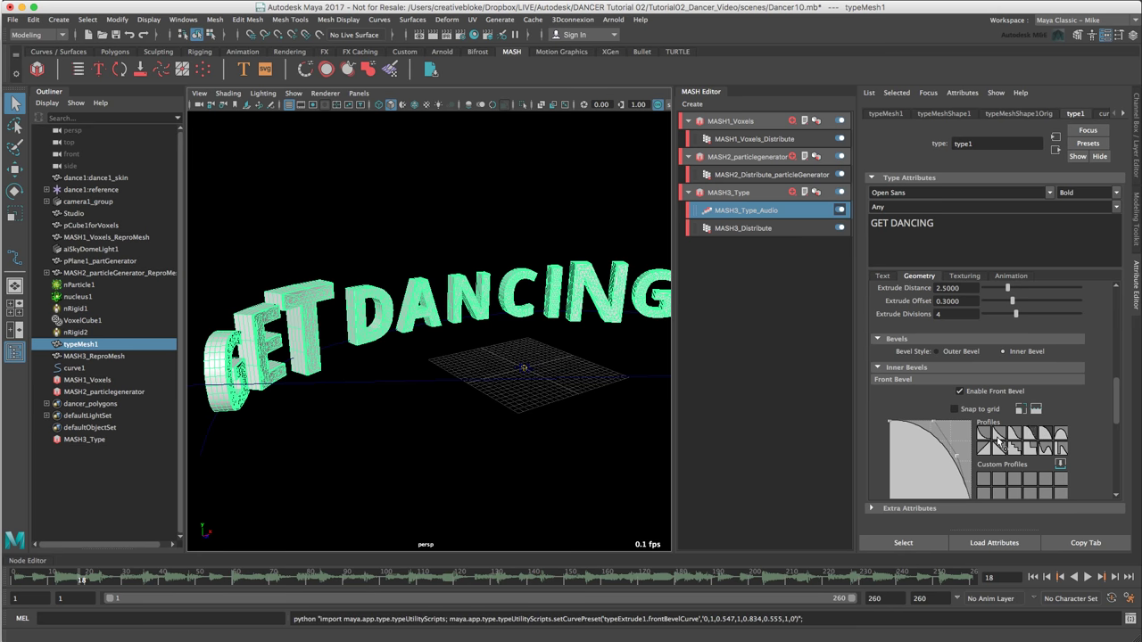
scroll(268, 308, down, 3)
scroll(268, 307, up, 10)
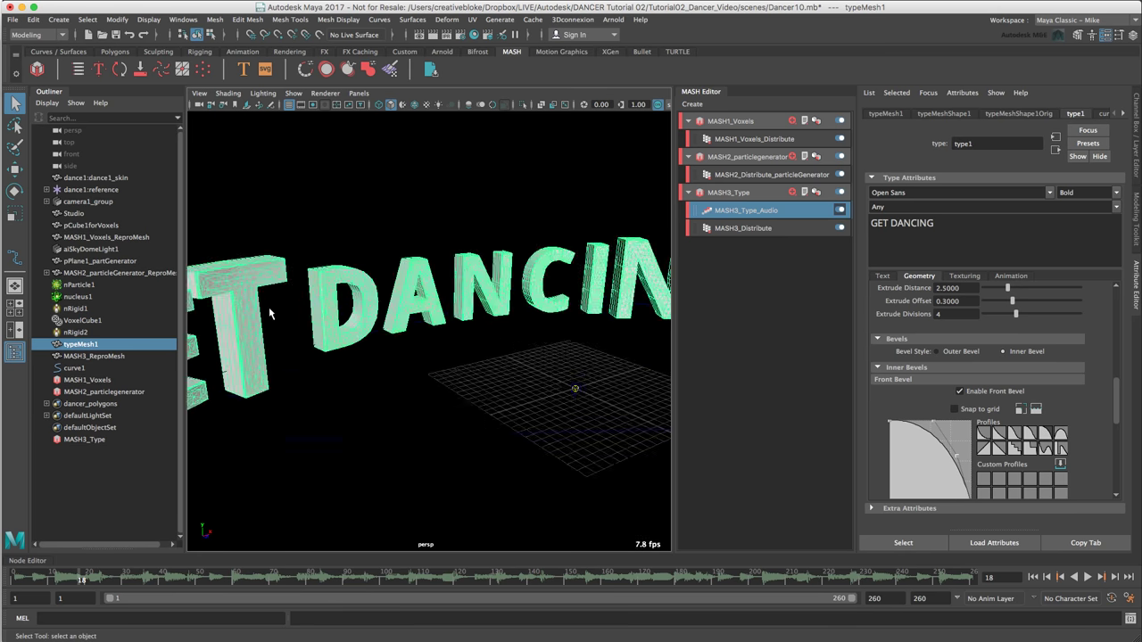
scroll(304, 329, up, 3)
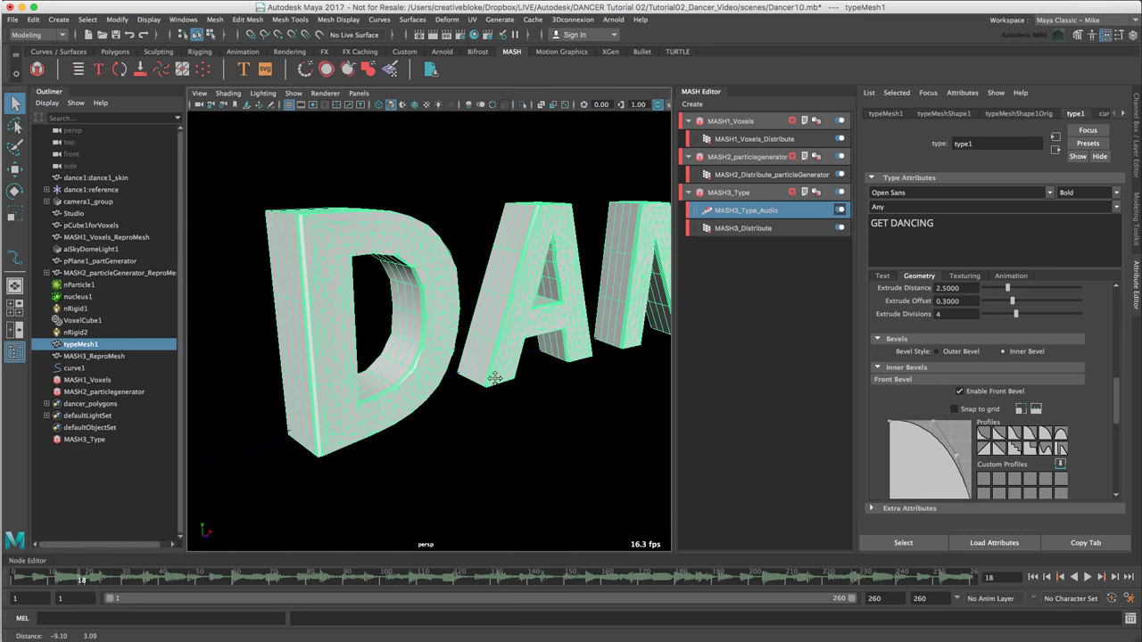
alt+drag(304, 329, 492, 366)
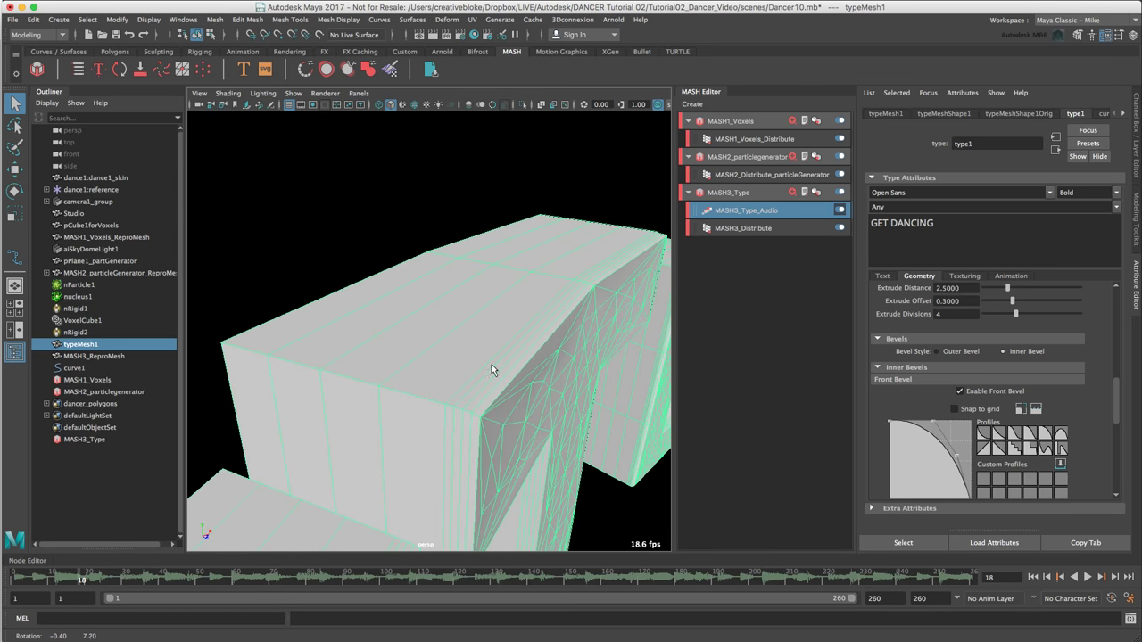
click(984, 450)
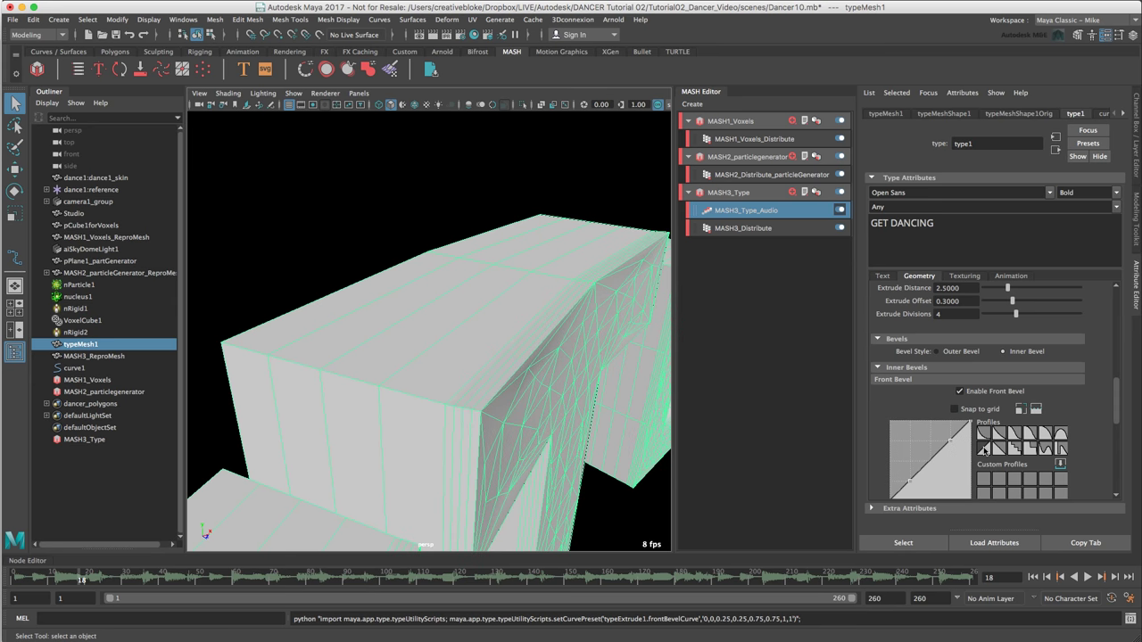
click(1043, 437)
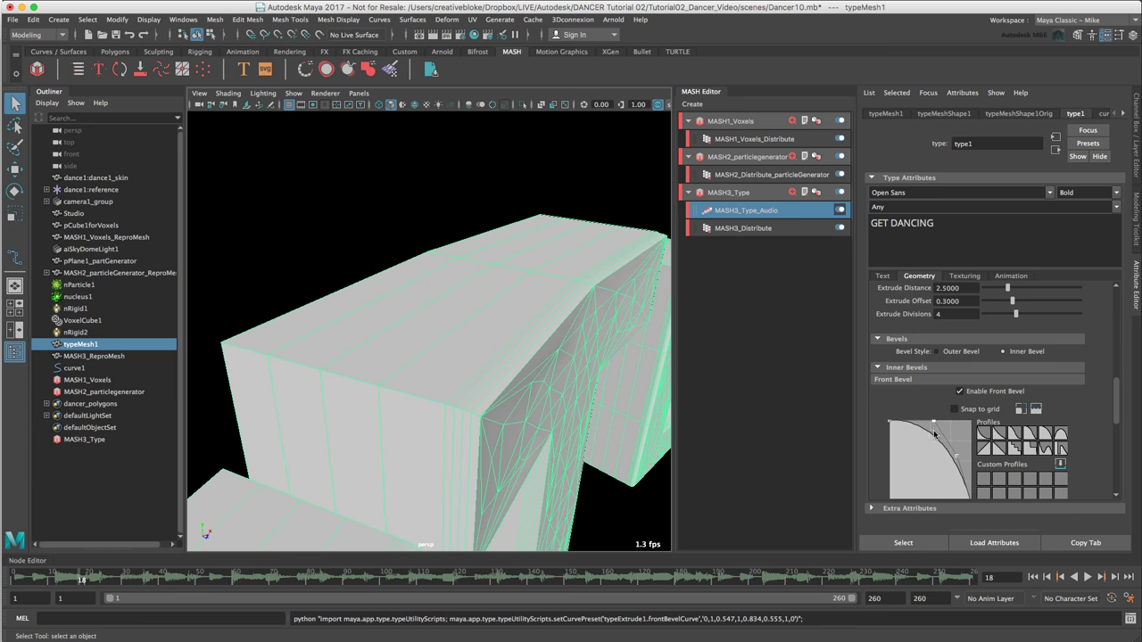
click(934, 433)
- Set the Bevel Distance to 0.65
drag(1119, 407, 1114, 435)
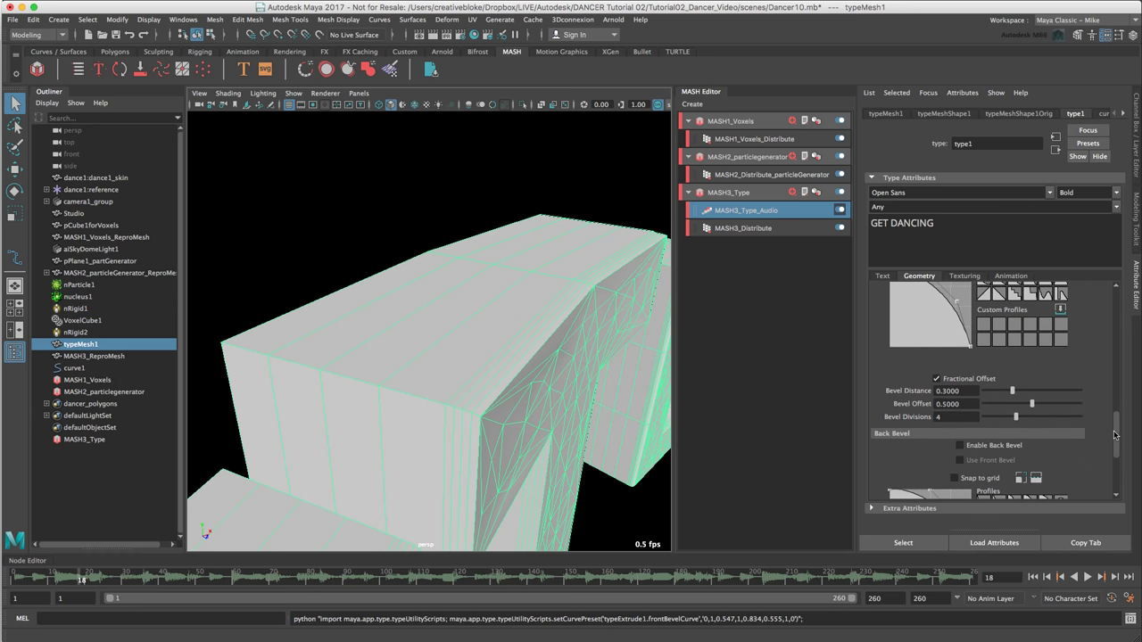
drag(958, 390, 863, 377)
text(.65)
key(Return)
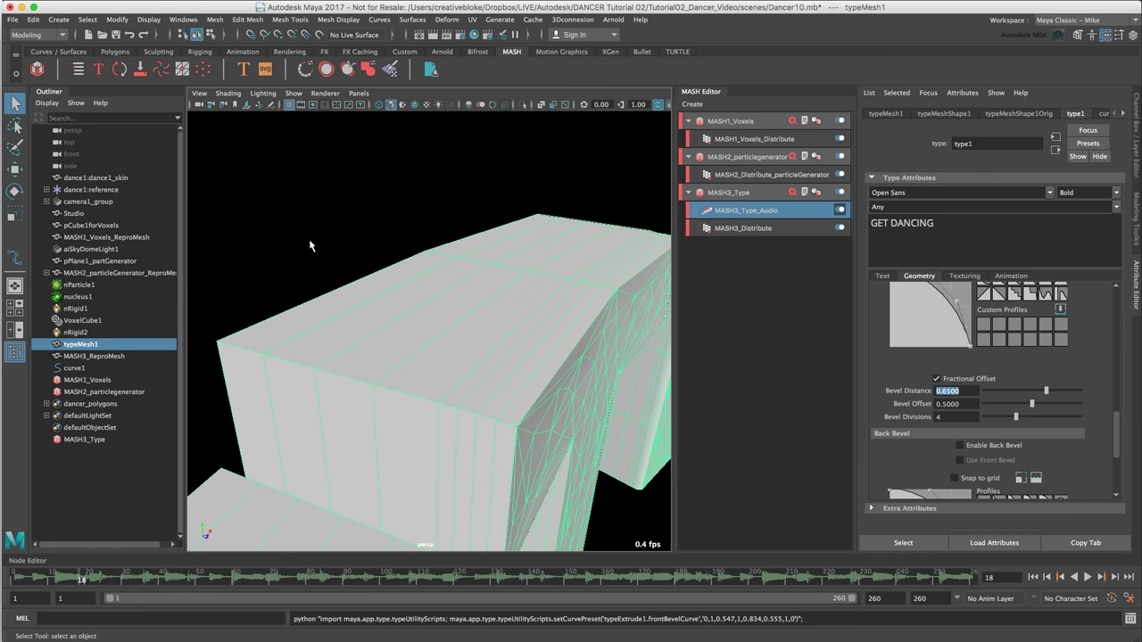
scroll(310, 245, down, 10)
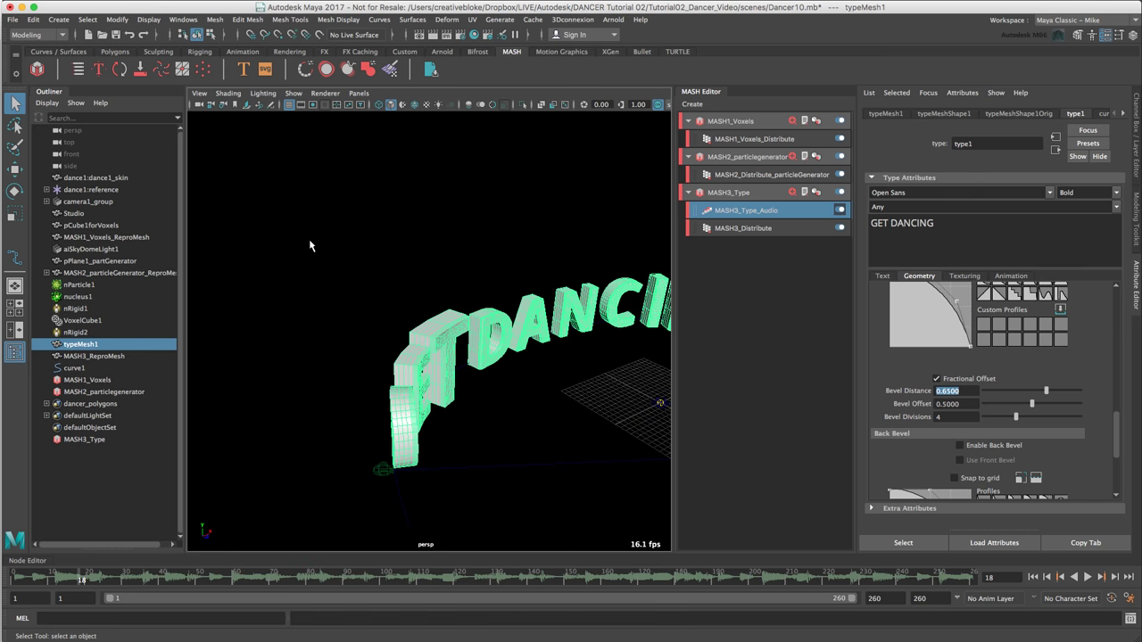
mouse_move(364, 293)
alt+mouse_down()
mouse_move(295, 273)
mouse_move(378, 312)
mouse_move(319, 299)
mouse_move(377, 304)
alt+mouse_up()
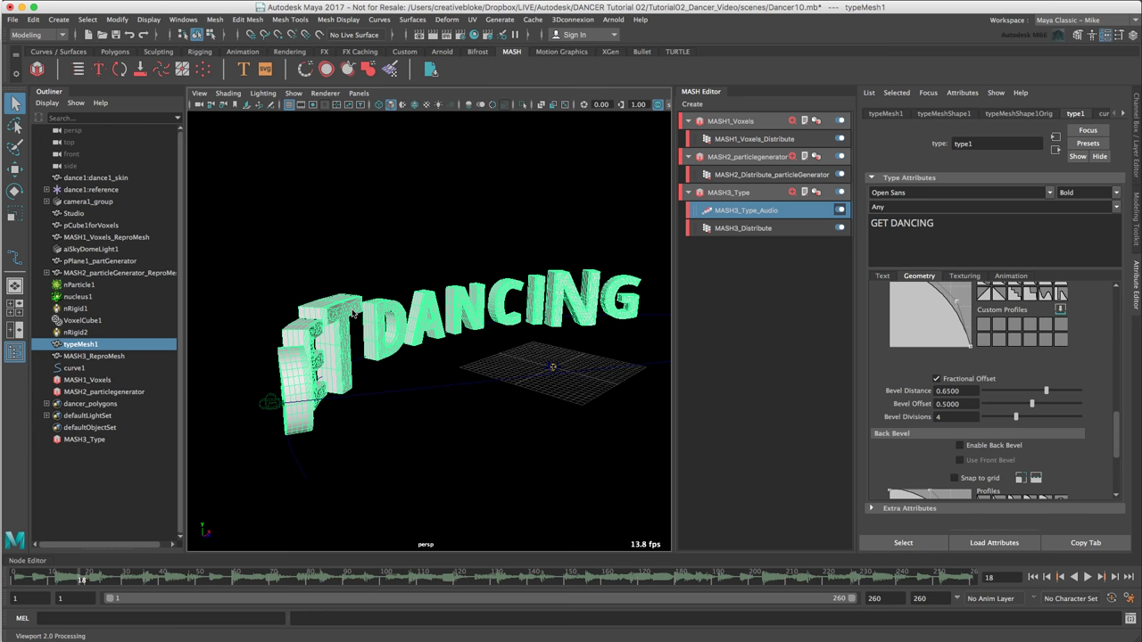
- Assign a new Arnold aiStandard material named aiStandard3_Type to the GET DANCING text
right_drag(354, 312, 343, 603)
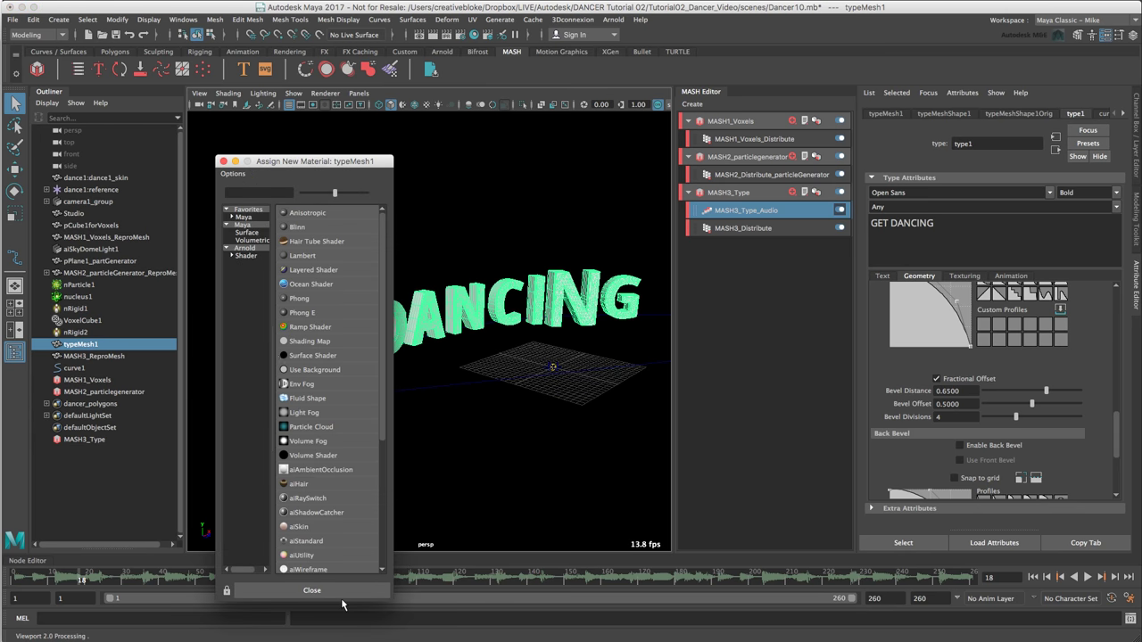
click(247, 256)
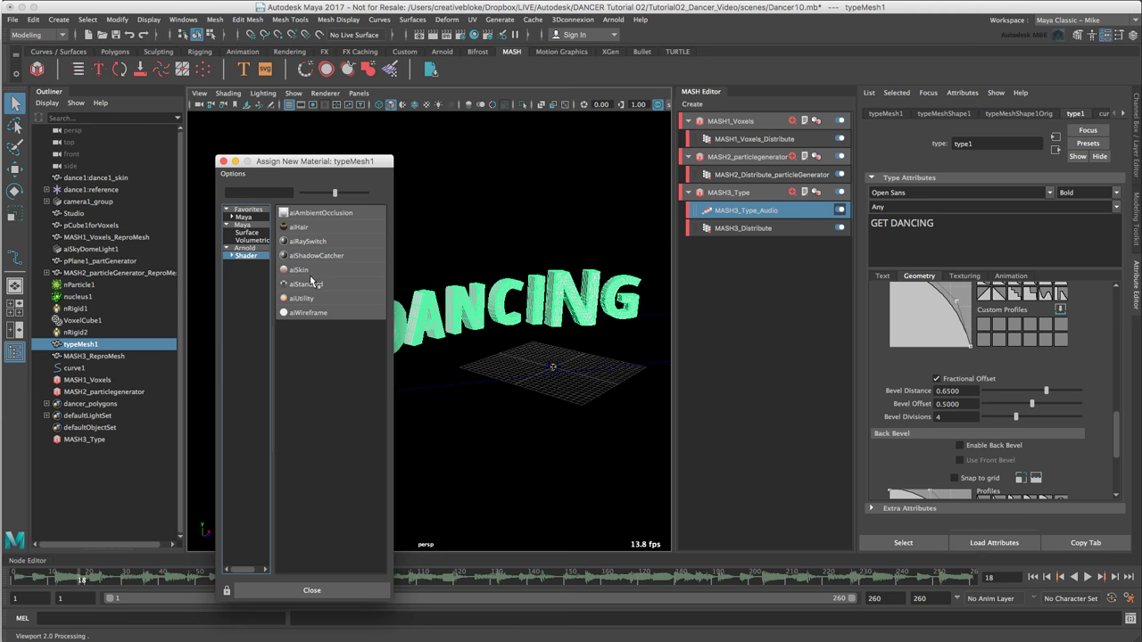
click(306, 283)
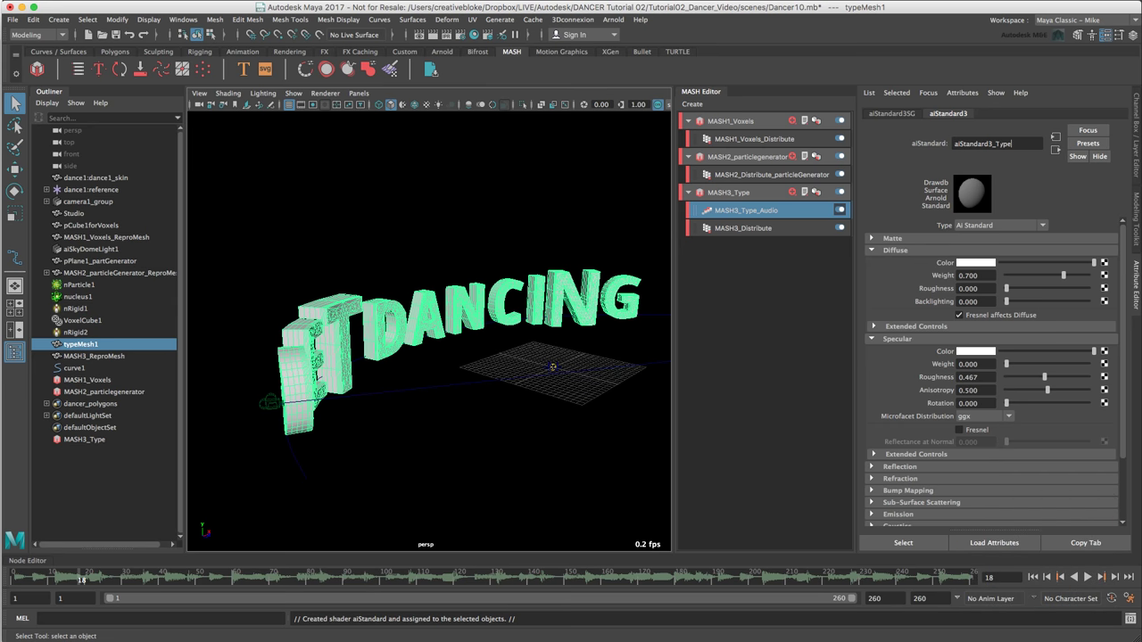
key(Return)
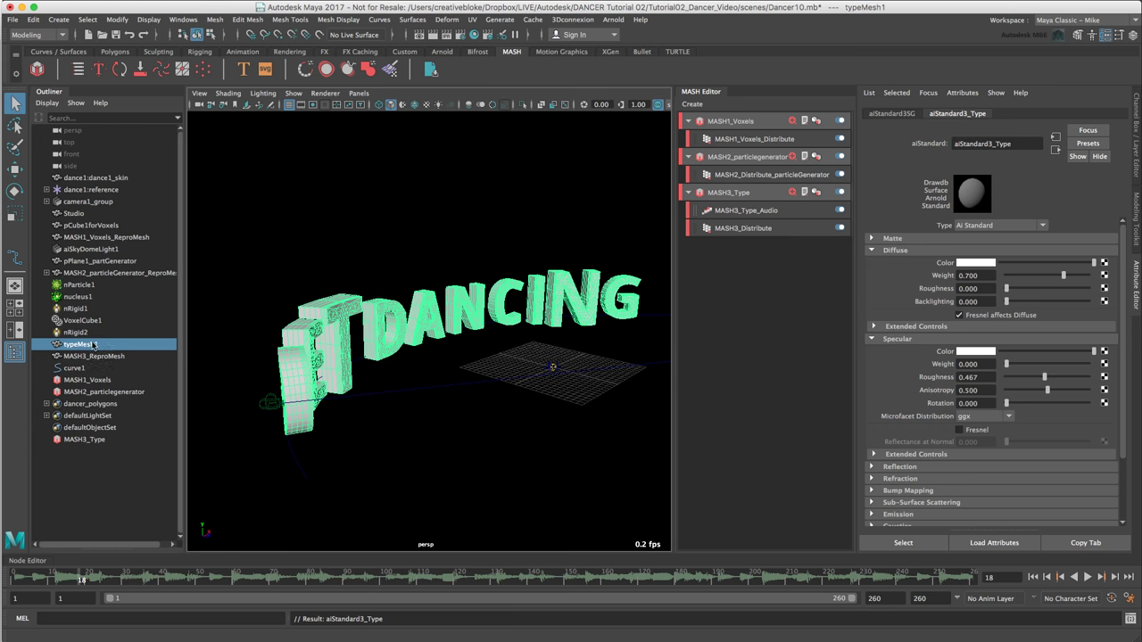
click(1135, 130)
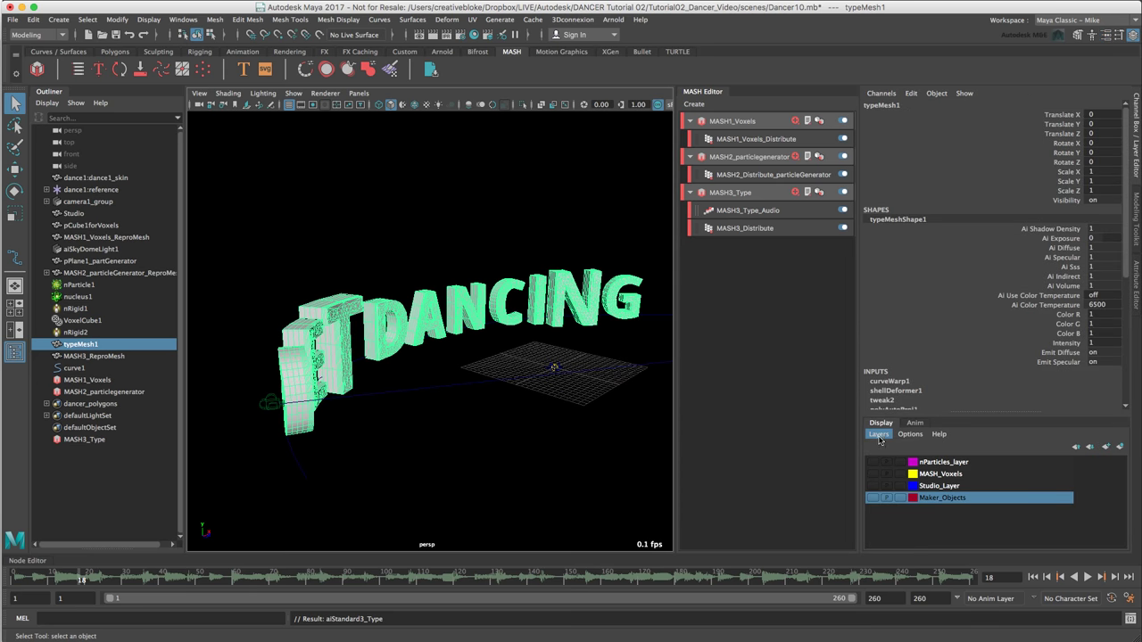
- Create a red display layer named Type from the selected text, then show nParticles_layer again
click(878, 434)
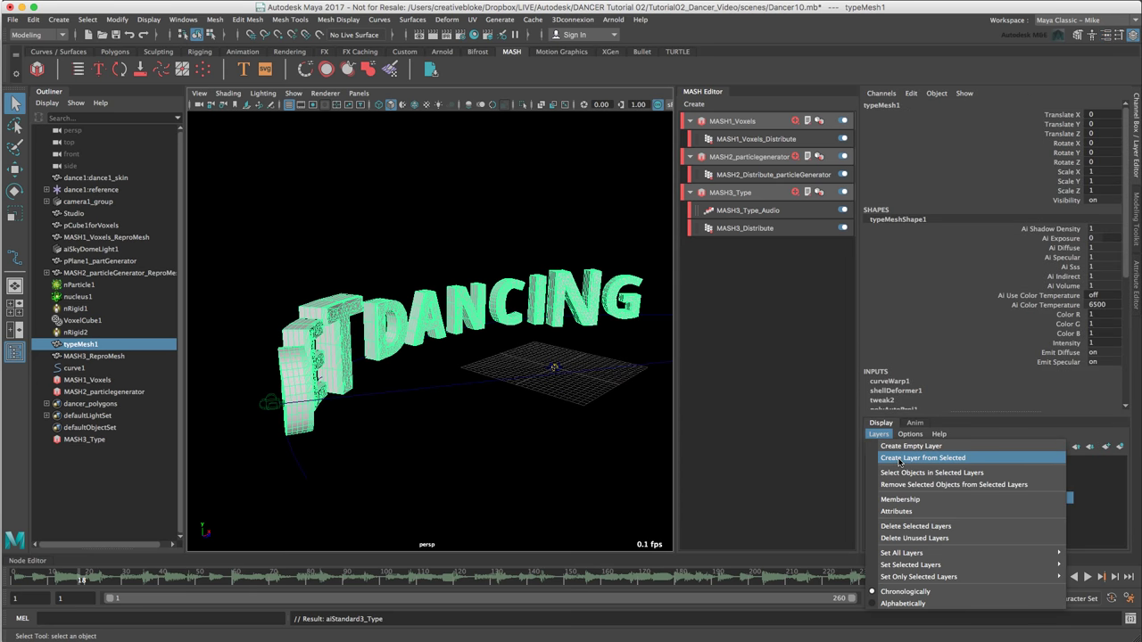
click(900, 460)
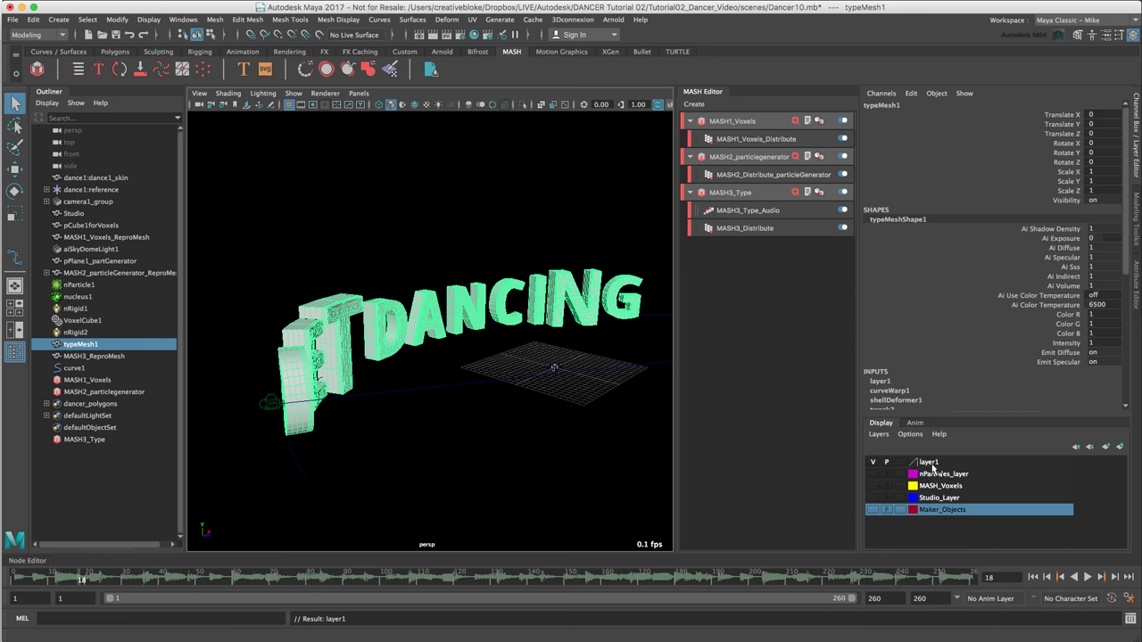
double_click(932, 463)
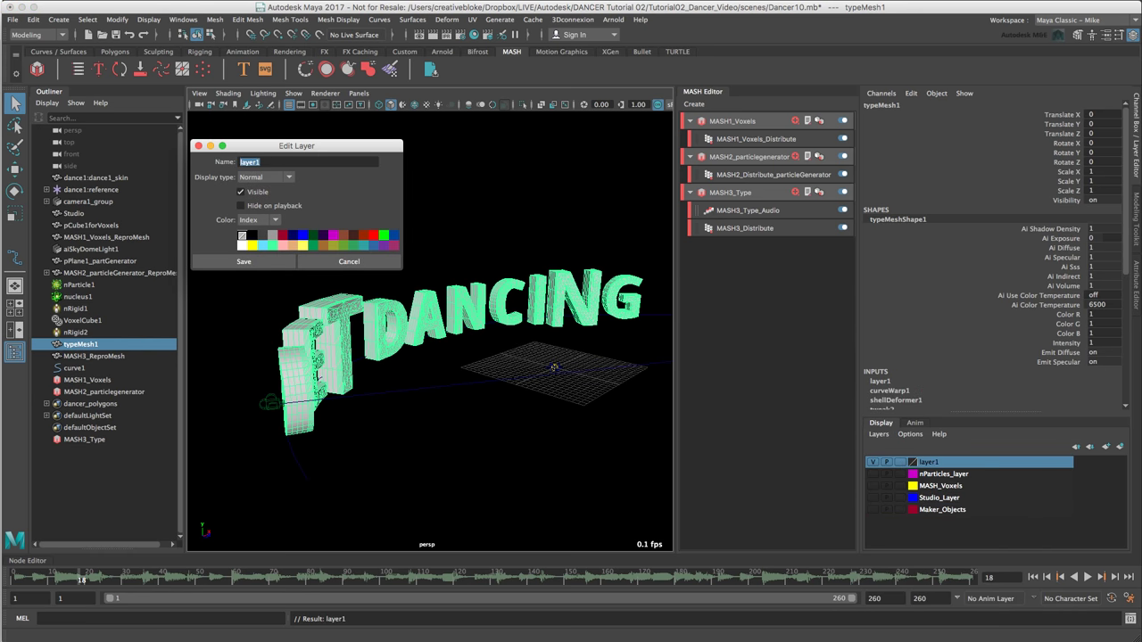
text(Type)
click(373, 236)
click(259, 262)
drag(1061, 305, 896, 498)
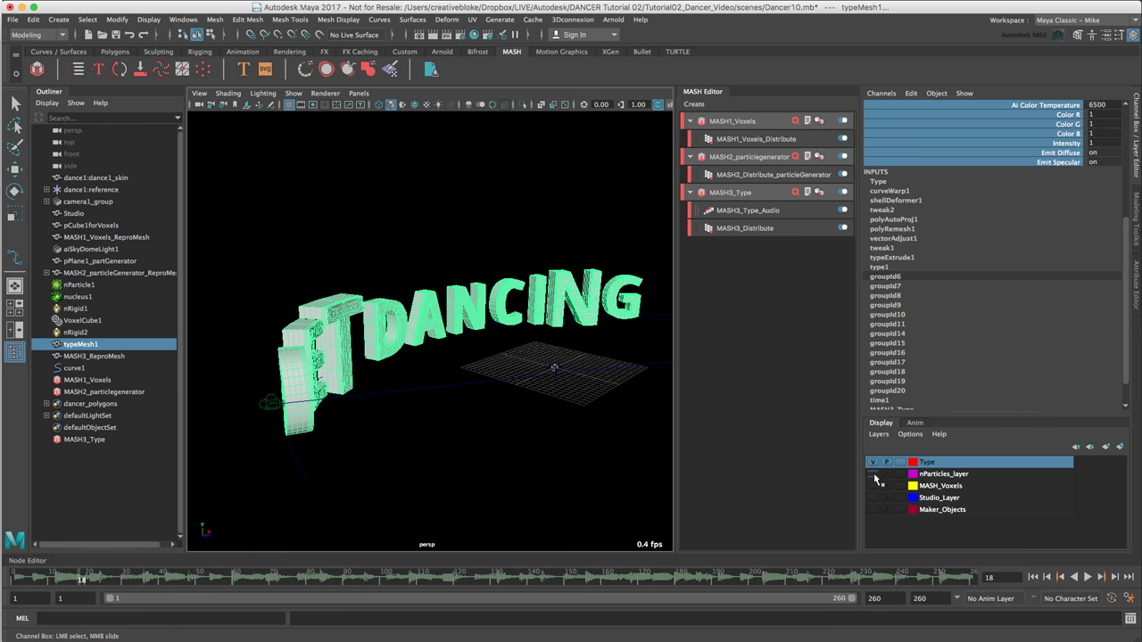
click(874, 474)
- Show Studio_Layer, preview the animation, then select curve1 in wireframe view
click(874, 497)
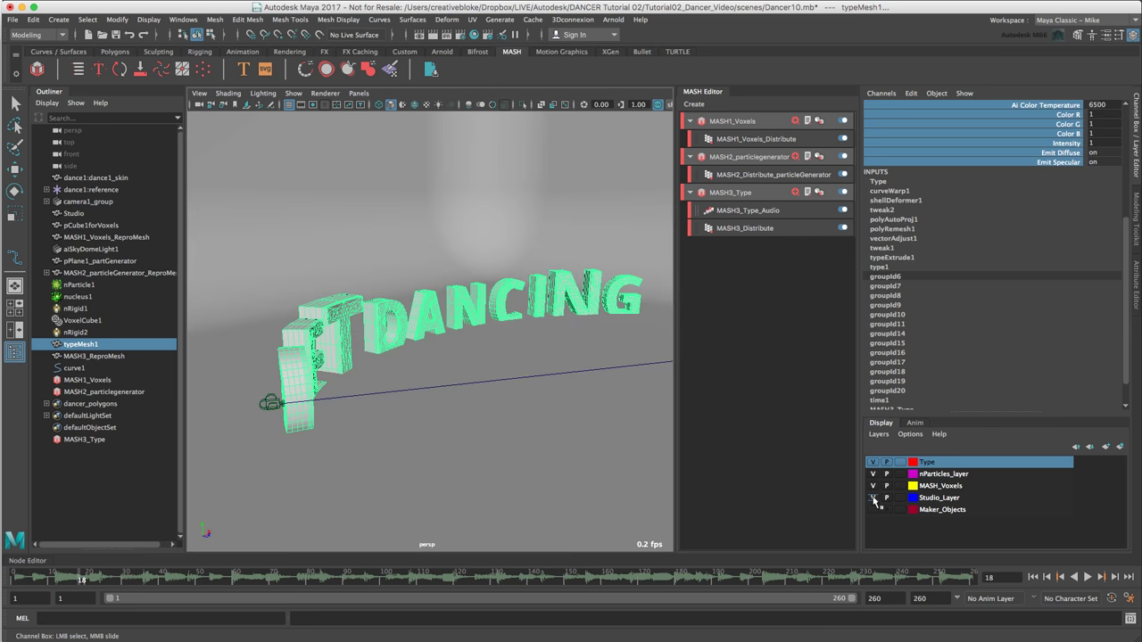
click(1087, 577)
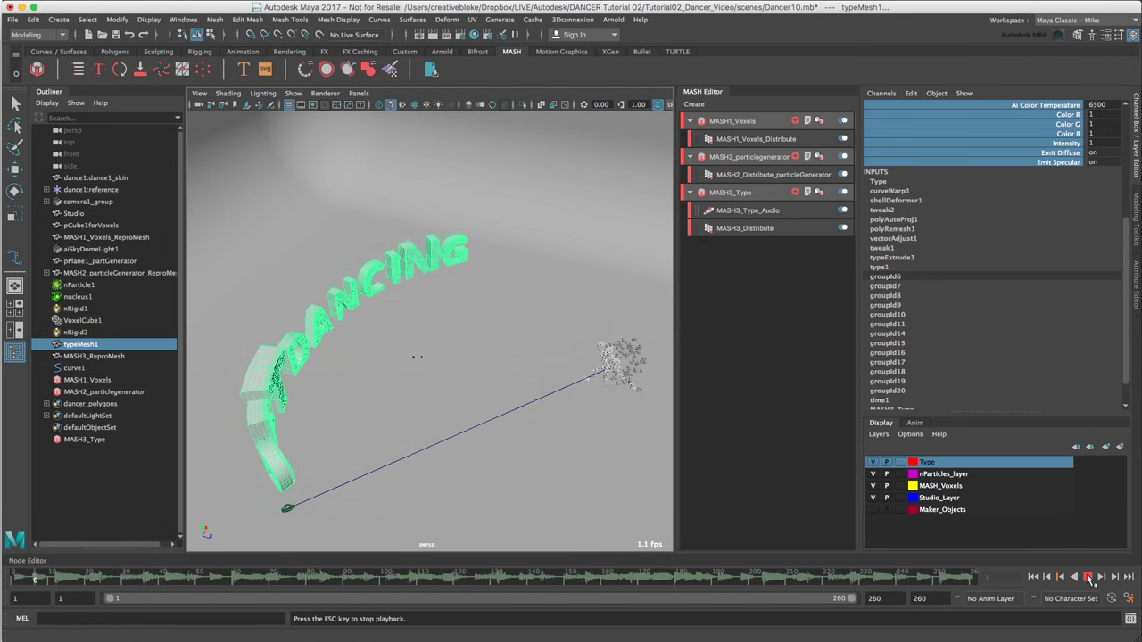
key(Escape)
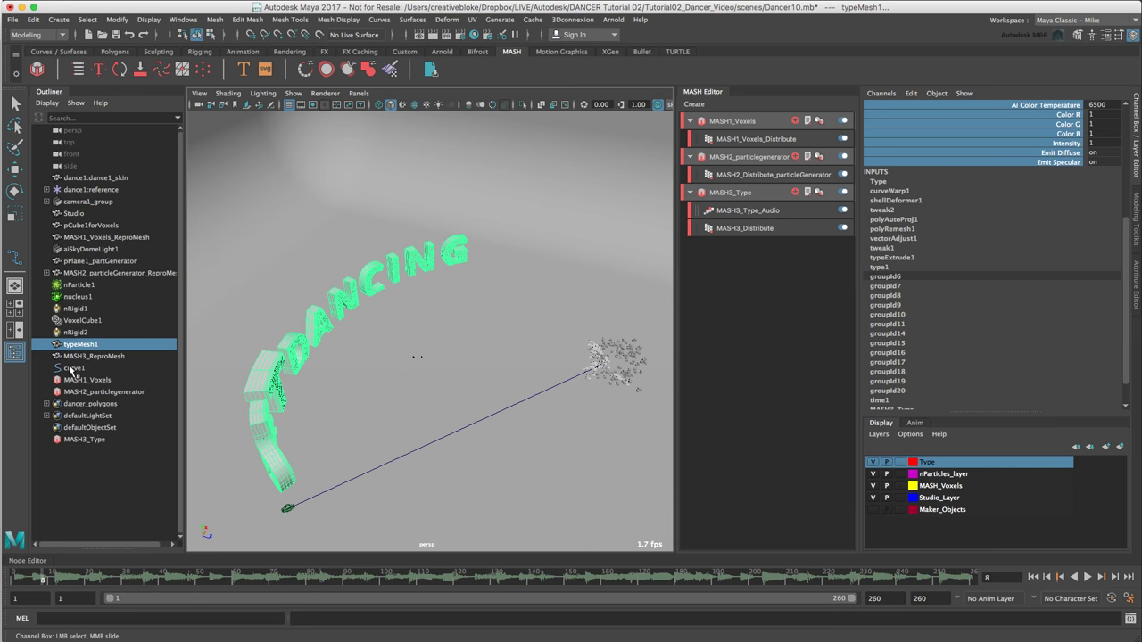
click(74, 367)
key(4)
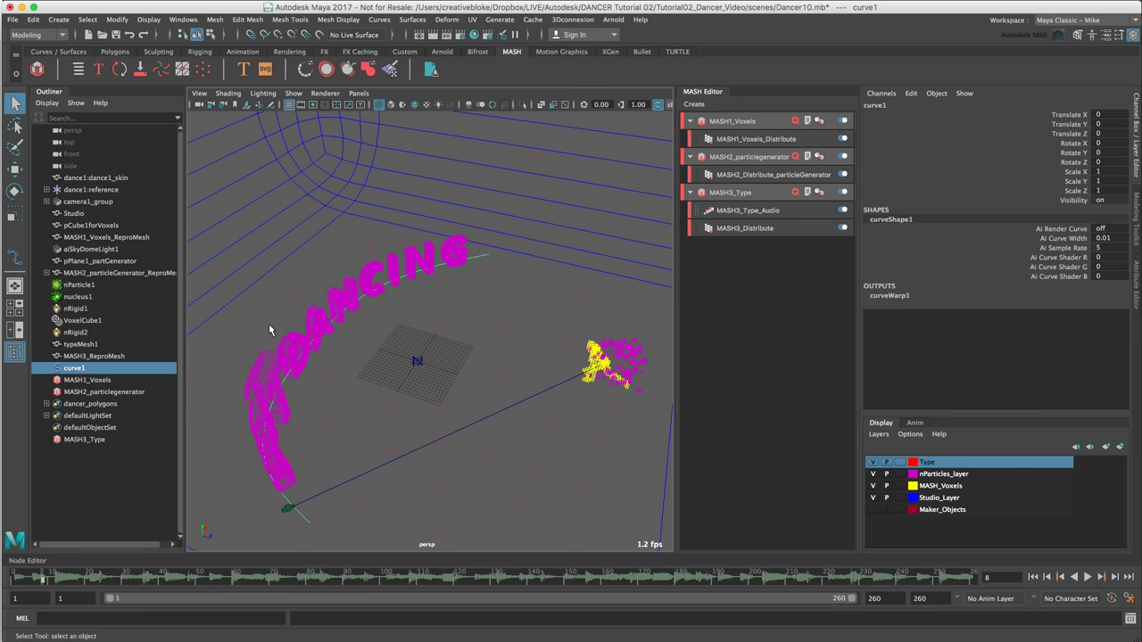
- Rotate curve1 about Y to roughly -74 and move it to X 15.047, Y 9.575
key(r)
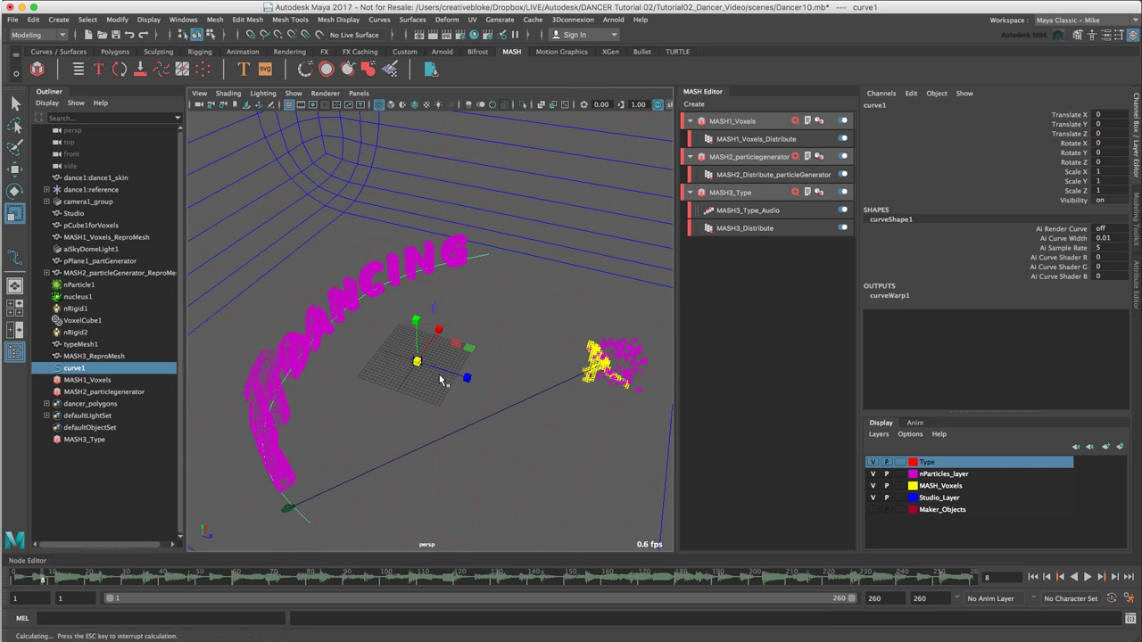
key(e)
drag(451, 394, 381, 393)
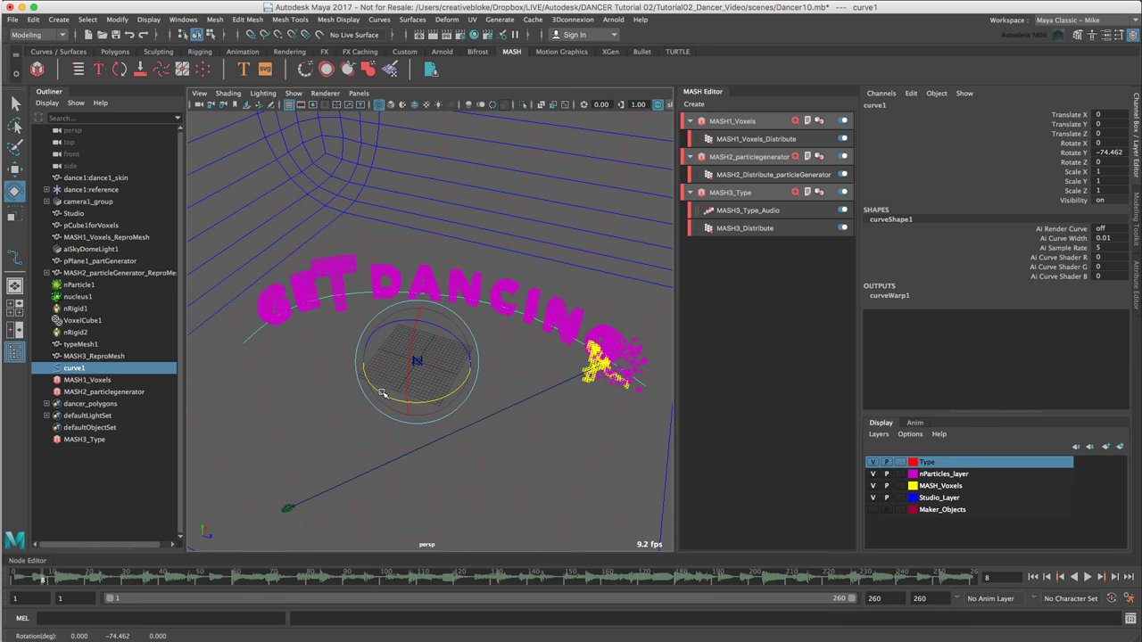
key(w)
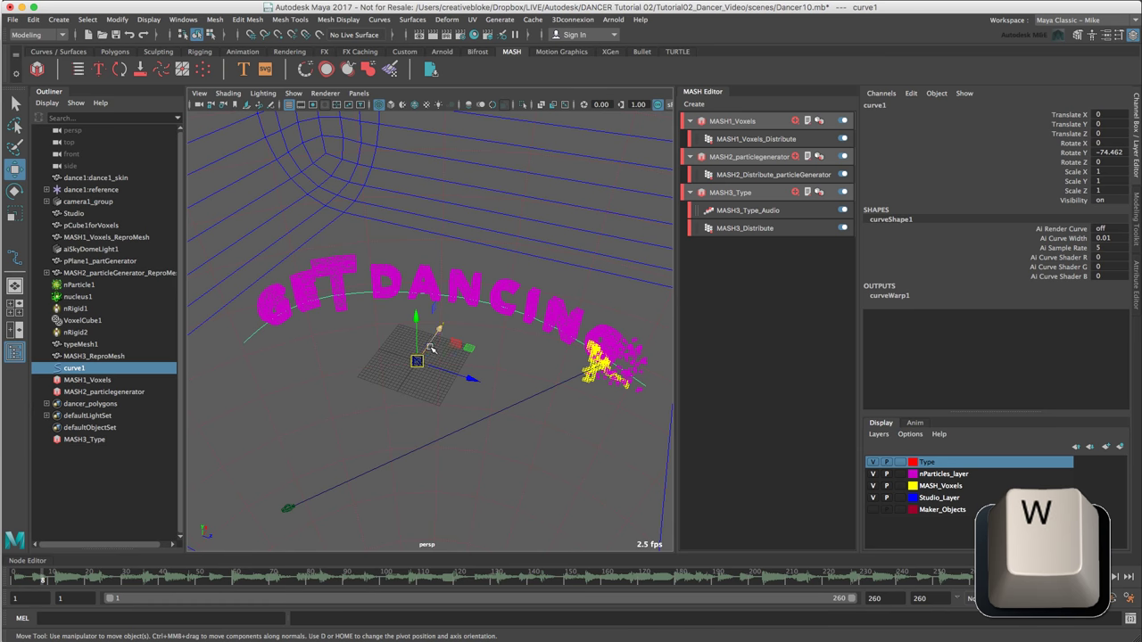
drag(438, 342, 437, 254)
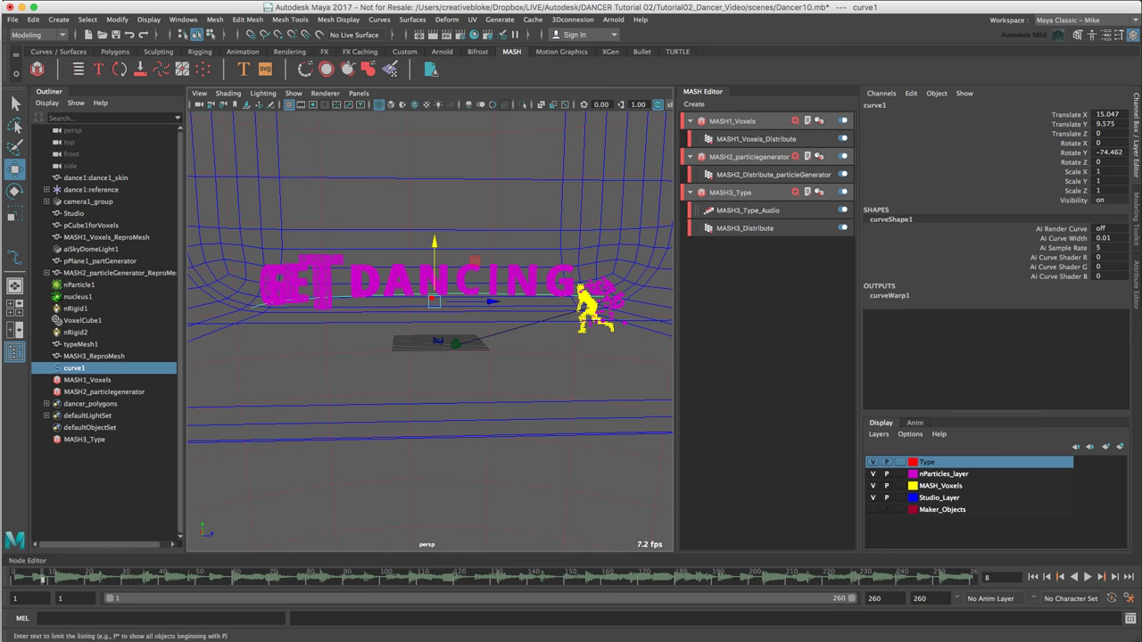
click(342, 298)
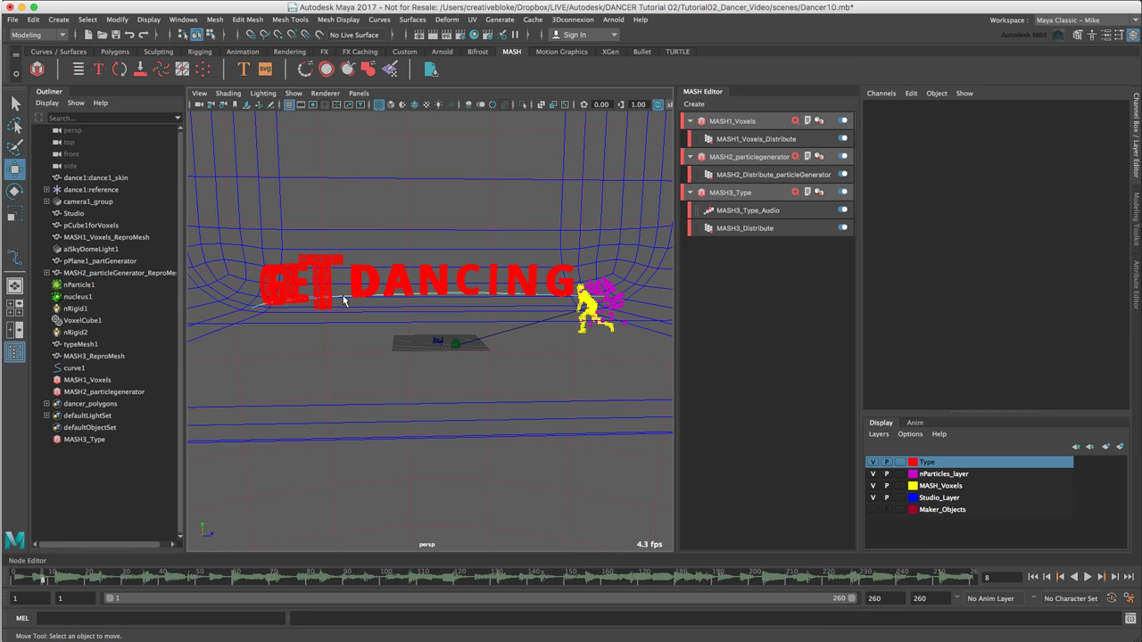
click(72, 368)
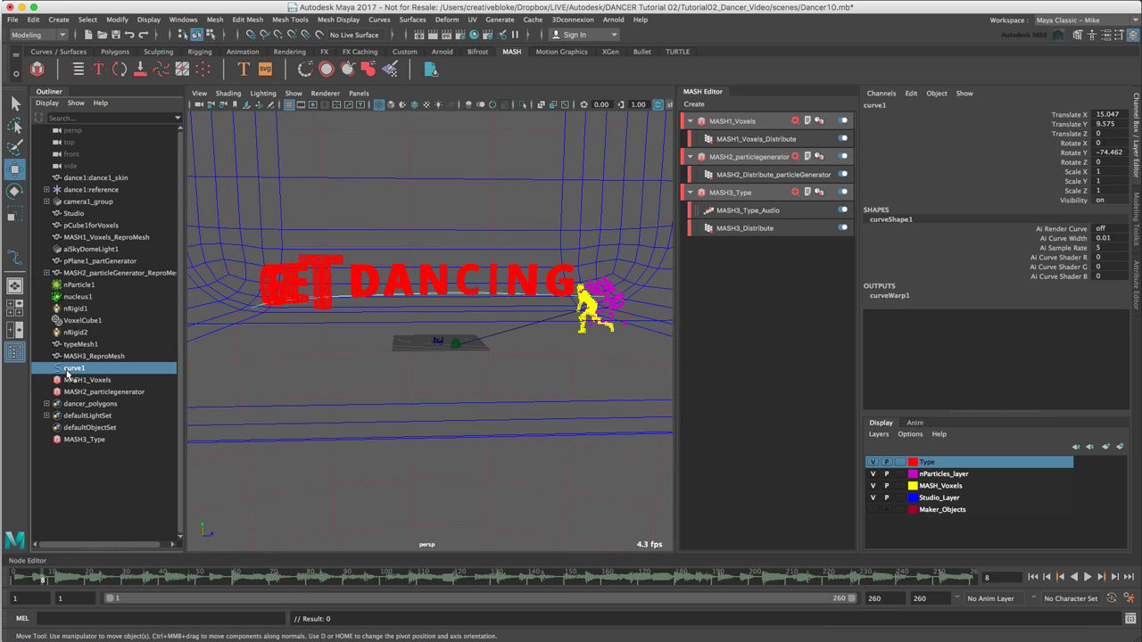
- Undo the accidental move of the Studio backdrop and hide Studio_Layer
middle_drag(249, 309, 256, 313)
right_click(256, 309)
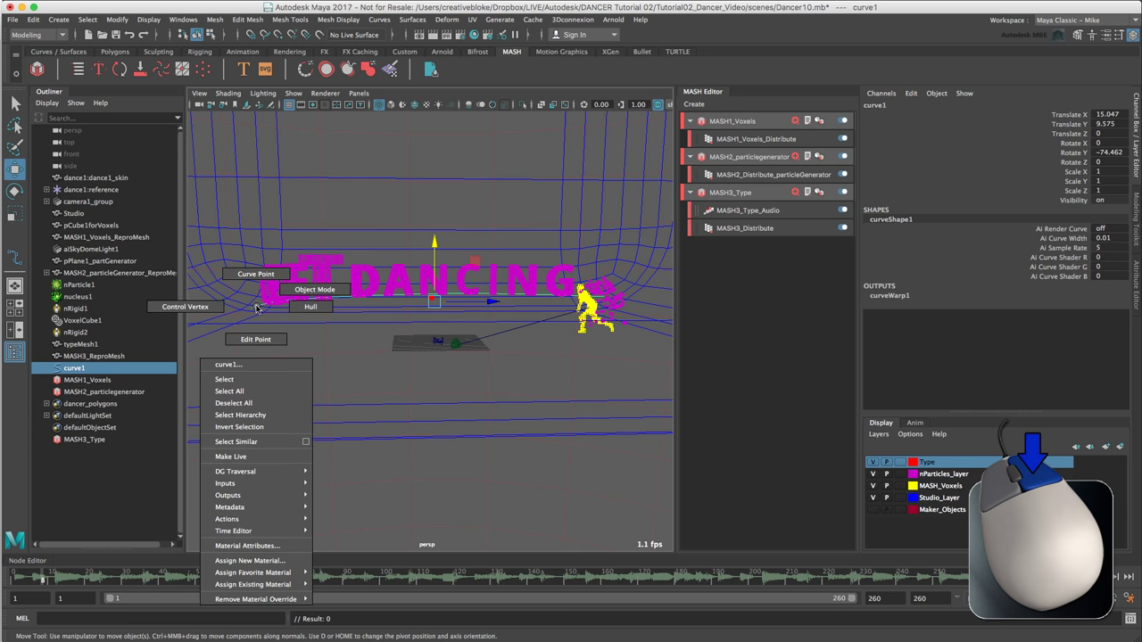
right_drag(256, 309, 207, 308)
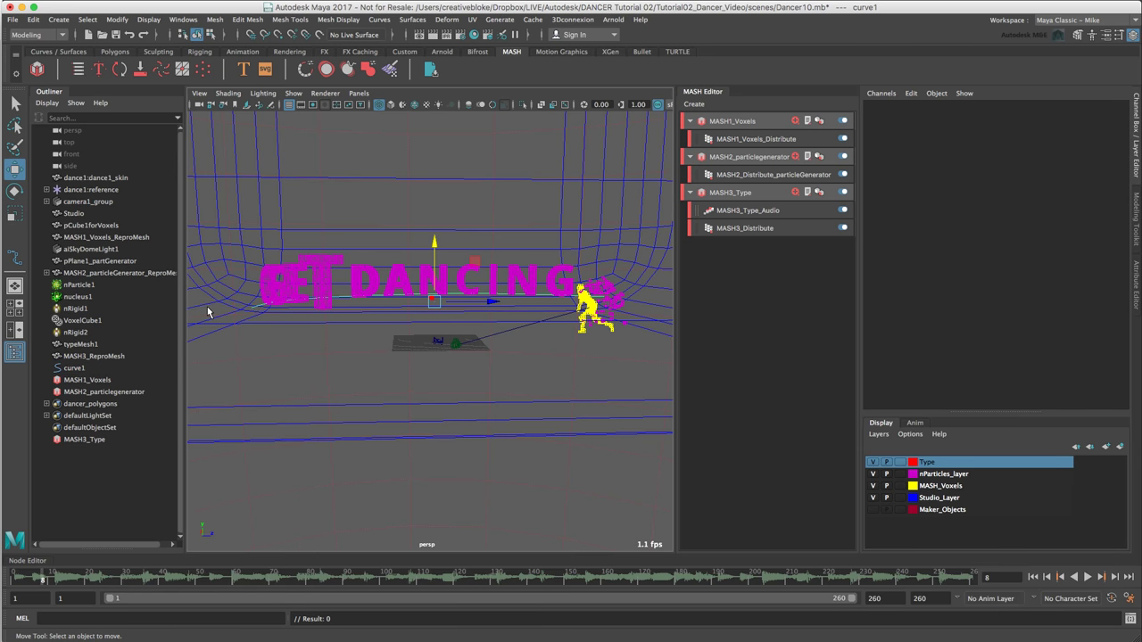
click(251, 312)
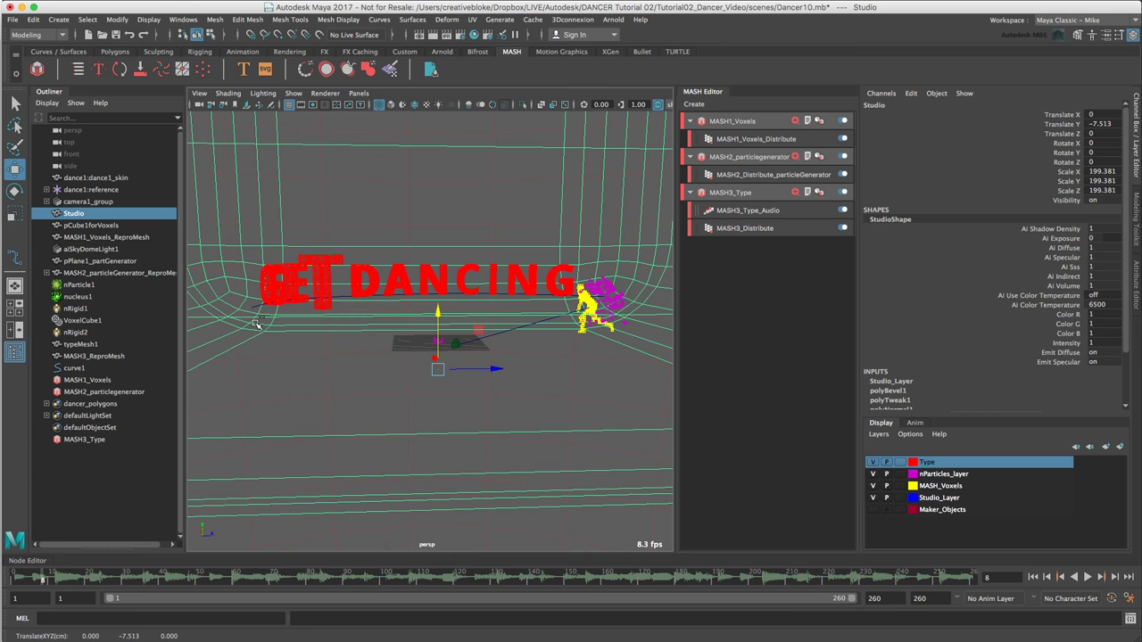
key(ctrl+z)
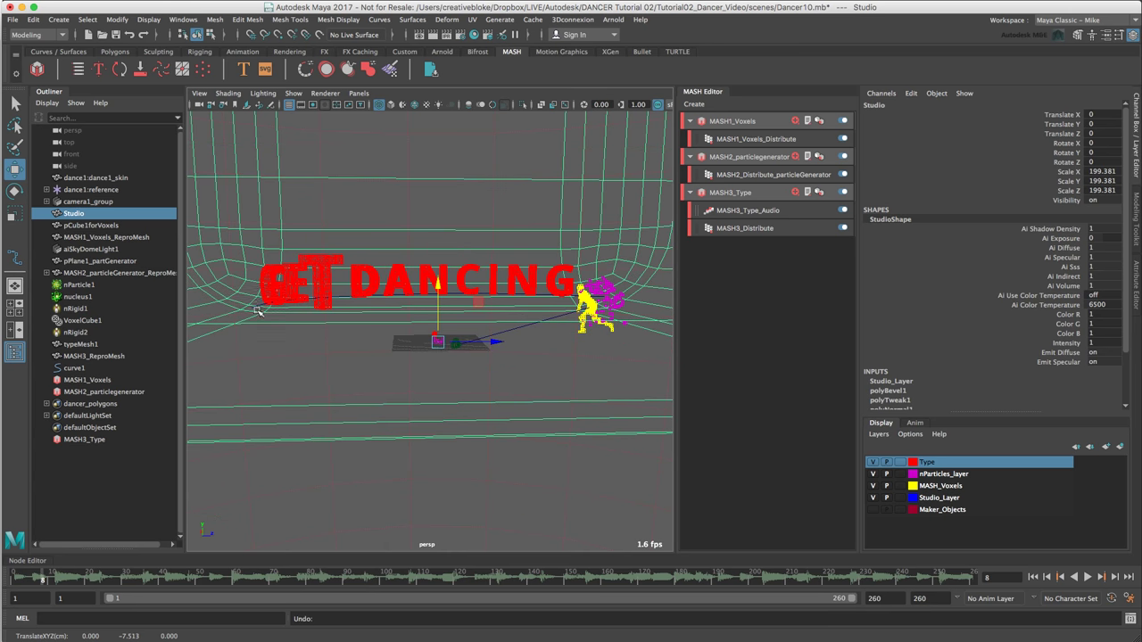
click(875, 497)
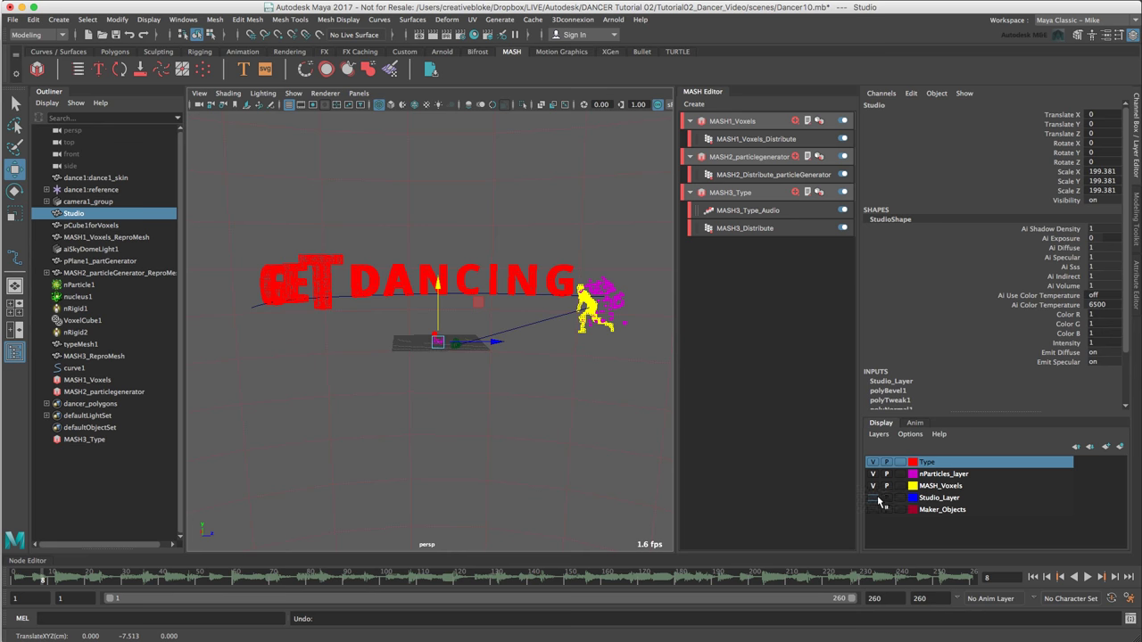
- Put curve1 into Control Vertex mode and raise its first control vertex
click(258, 307)
right_drag(259, 309, 219, 314)
click(246, 306)
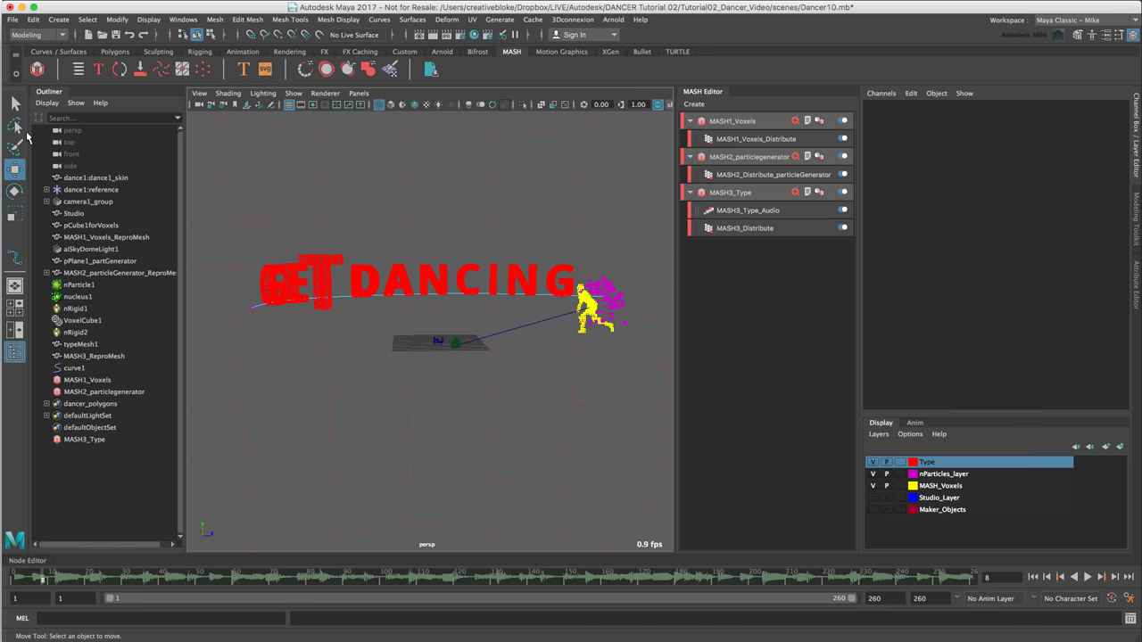
click(254, 307)
drag(249, 286, 250, 266)
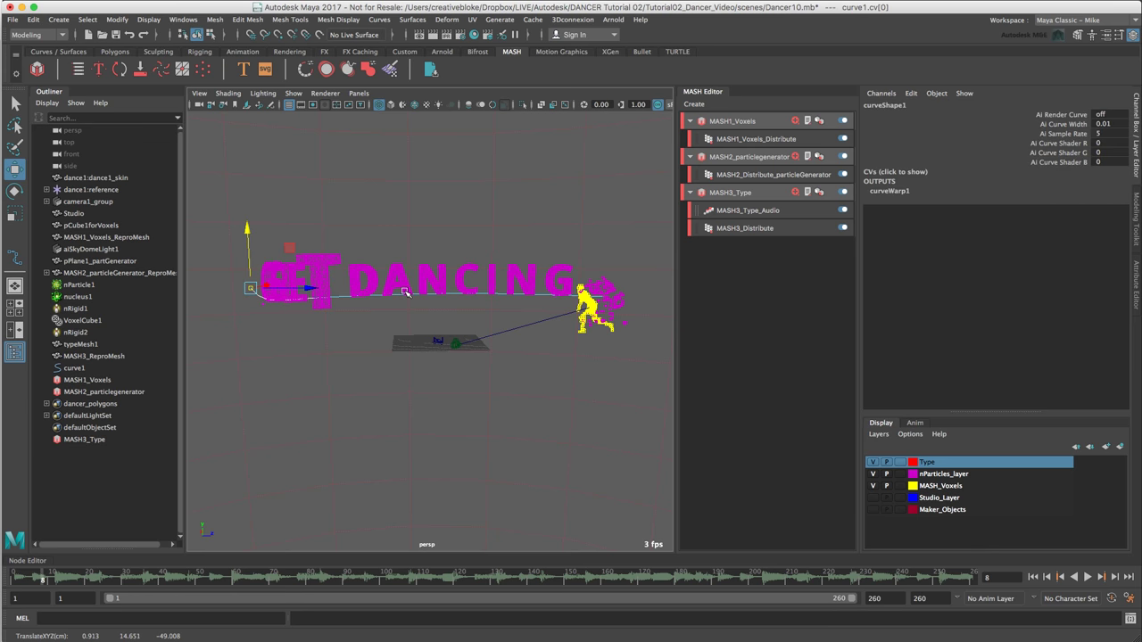
- Select curve1's control vertices along the GET DANCING text to arch it around the dancer
click(457, 270)
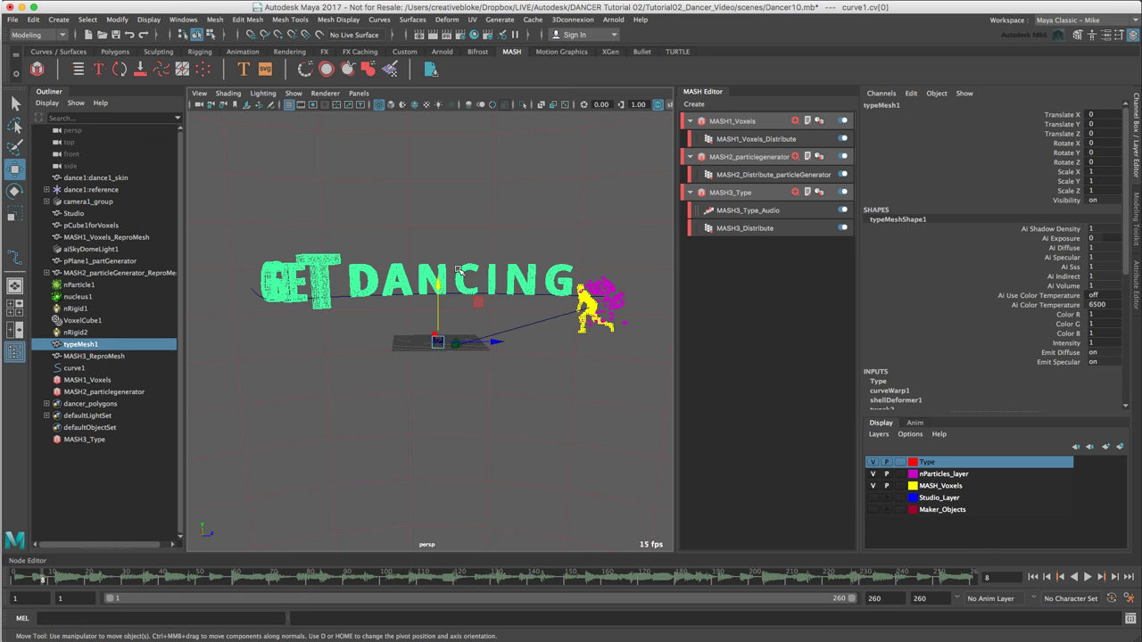
click(345, 302)
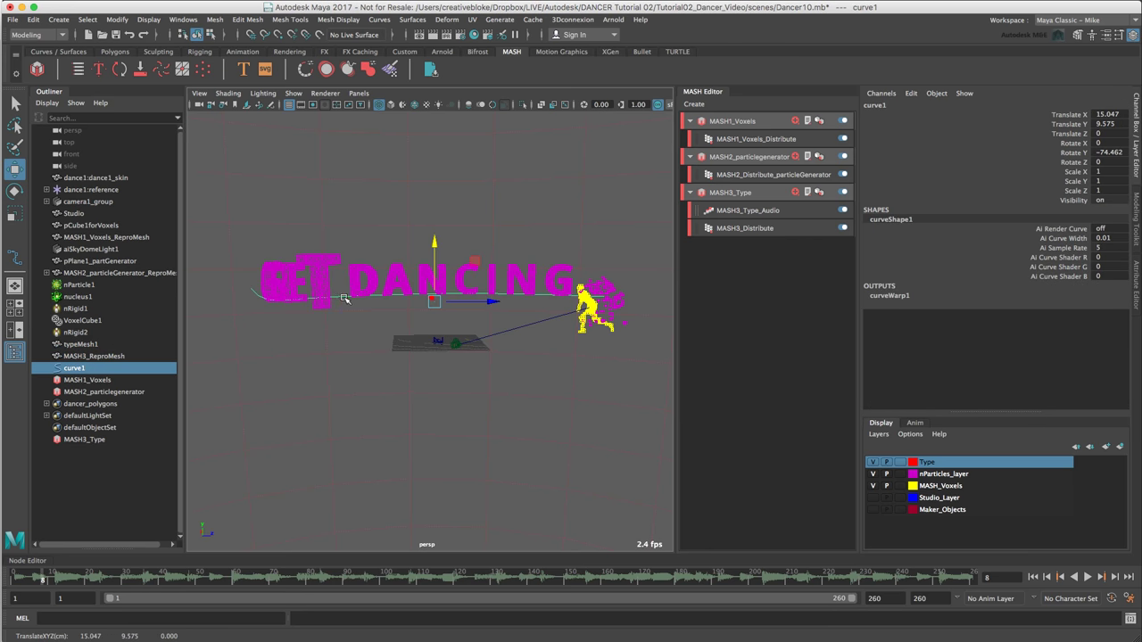
right_click(344, 299)
right_drag(319, 301, 274, 302)
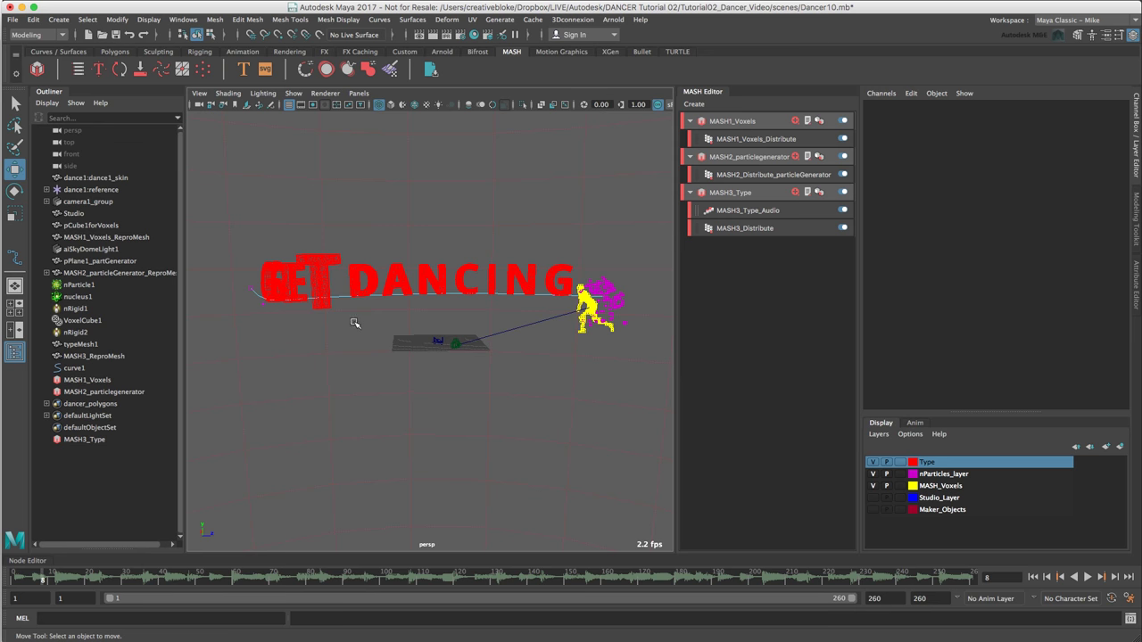
mouse_move(255, 333)
mouse_down()
mouse_move(301, 286)
mouse_move(283, 284)
mouse_move(273, 253)
mouse_up()
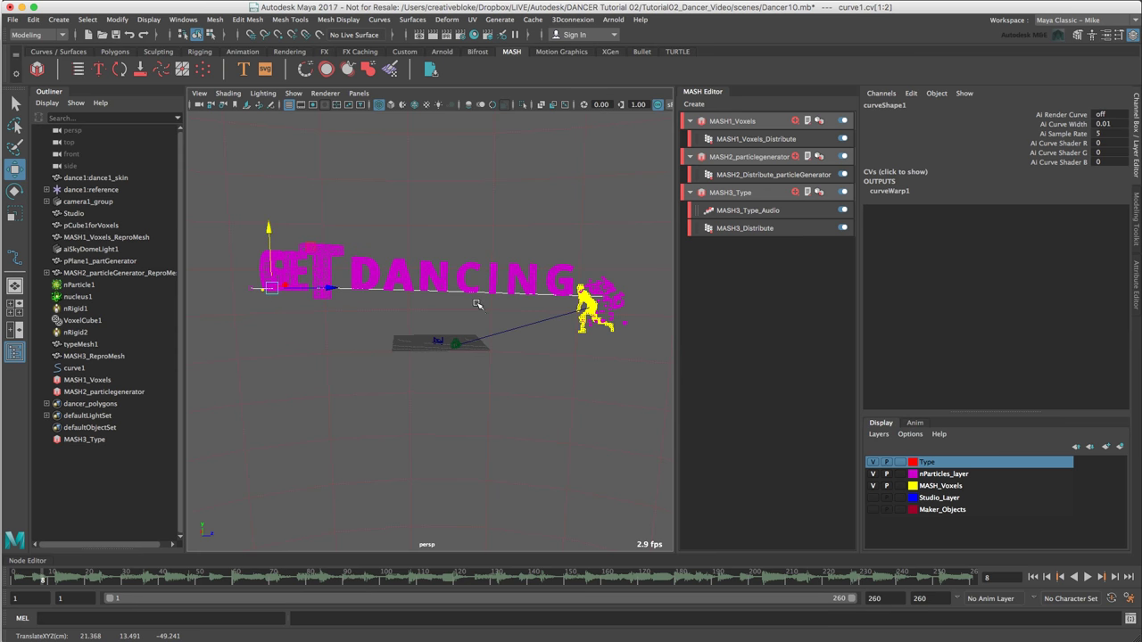
alt+drag(504, 296, 324, 339)
drag(448, 273, 440, 302)
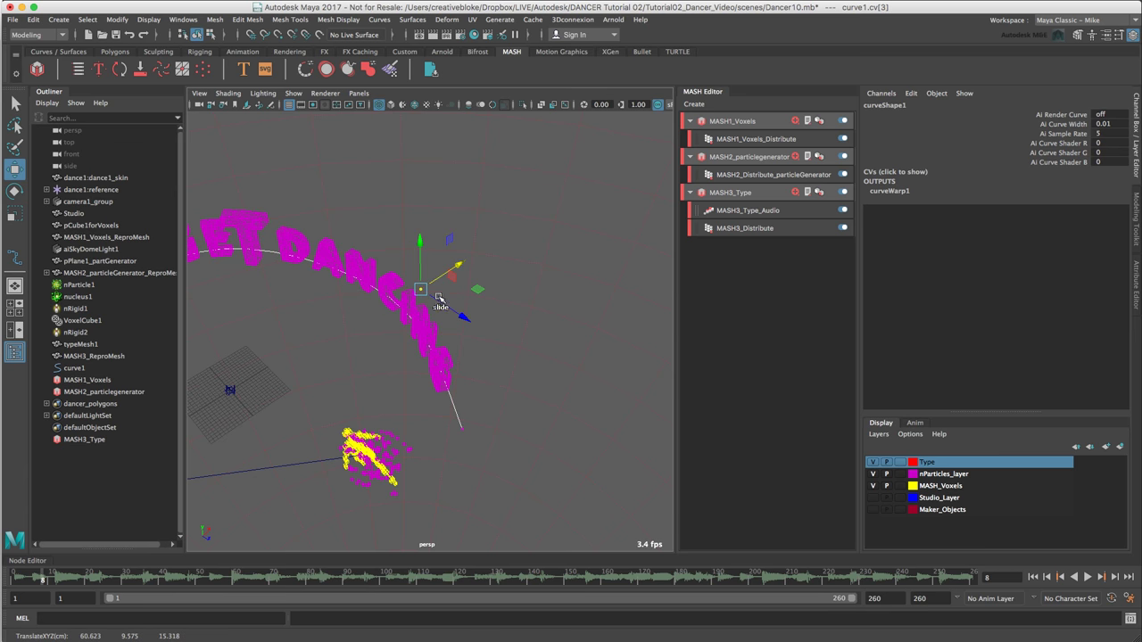
click(447, 448)
alt+drag(454, 437, 464, 412)
click(75, 369)
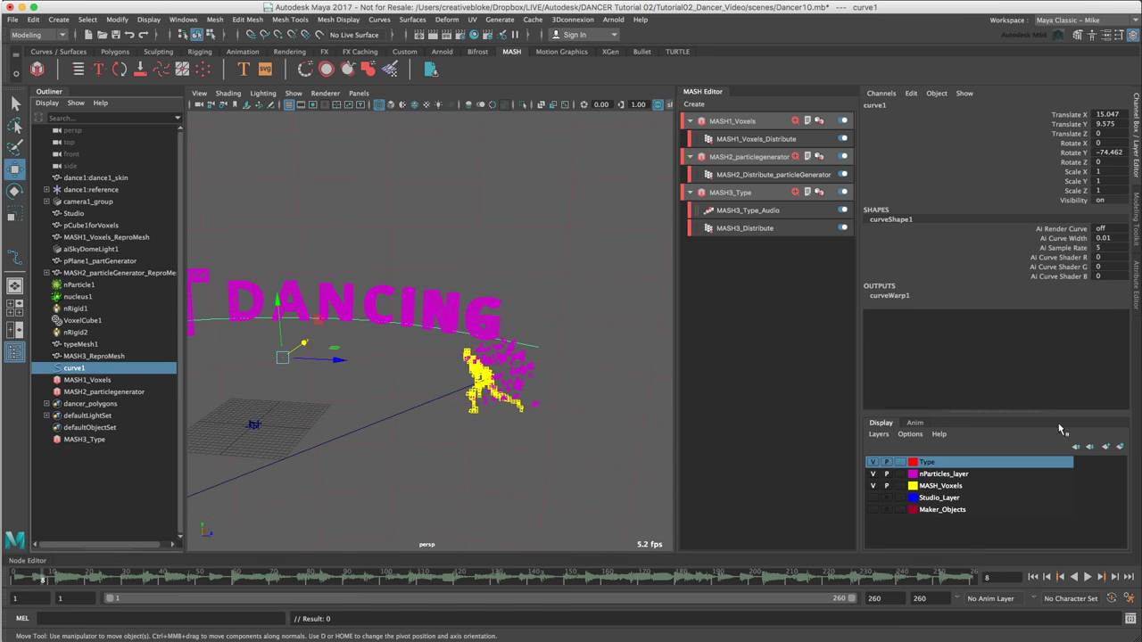
- Show Studio_Layer again and look through camera1
click(873, 498)
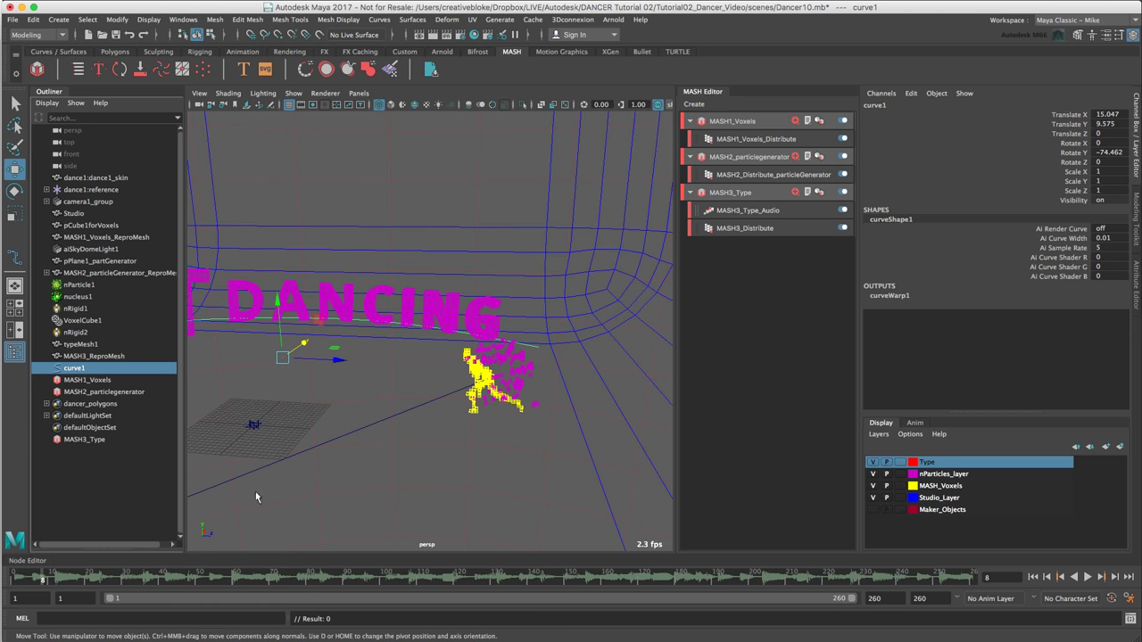
alt+drag(255, 497, 357, 473)
click(358, 93)
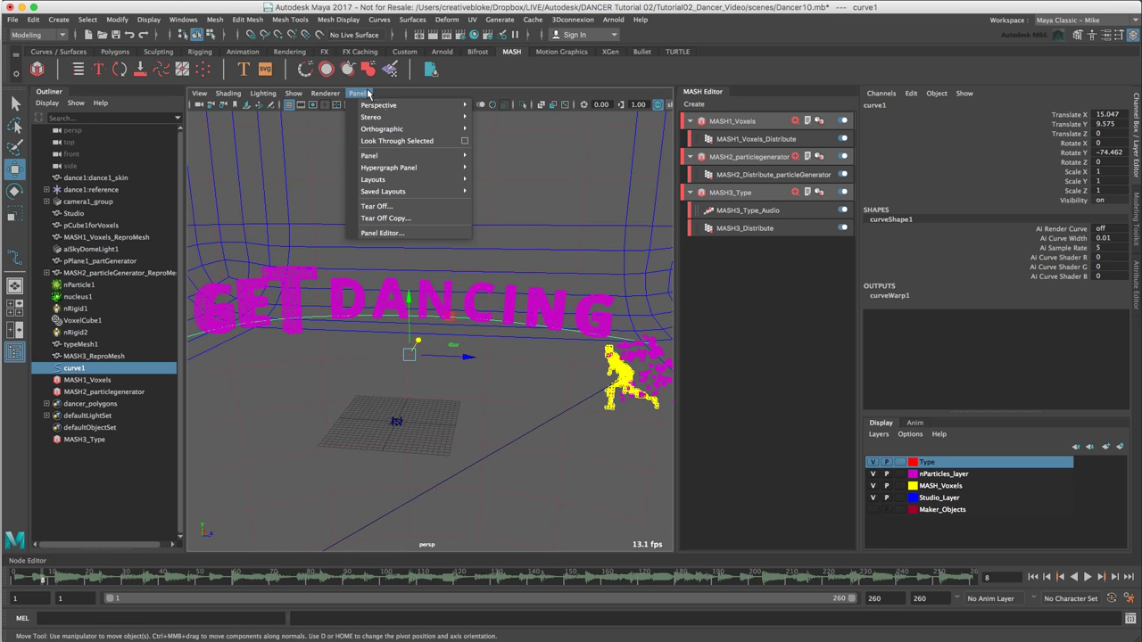
mouse_move(380, 108)
click(503, 107)
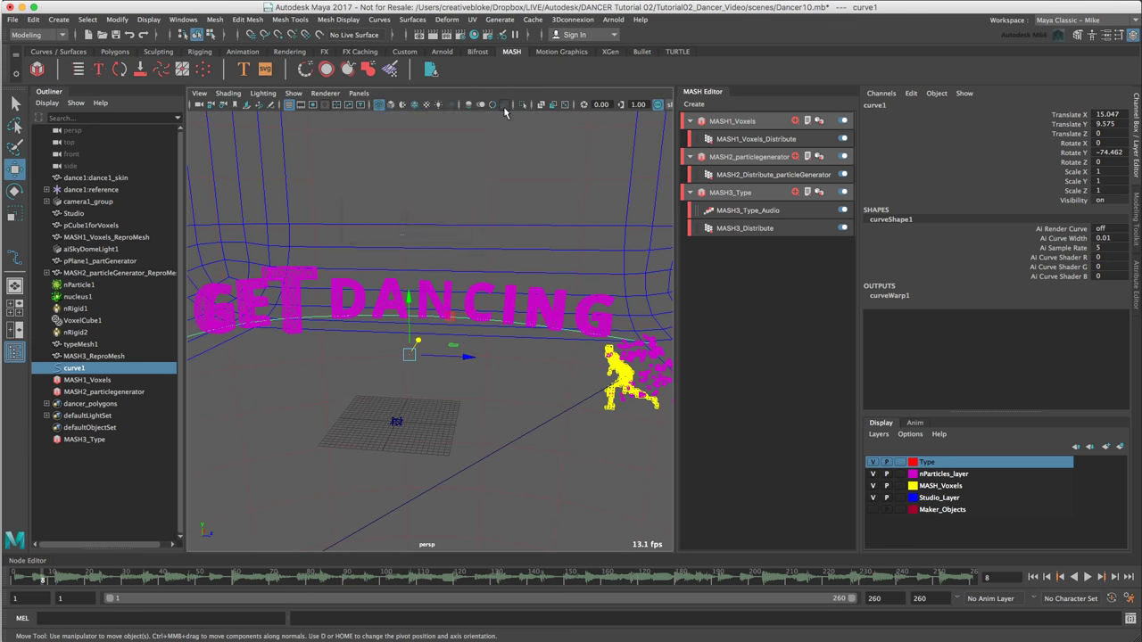
- Play the animation from frame 1 and stop at frame 24
click(1033, 577)
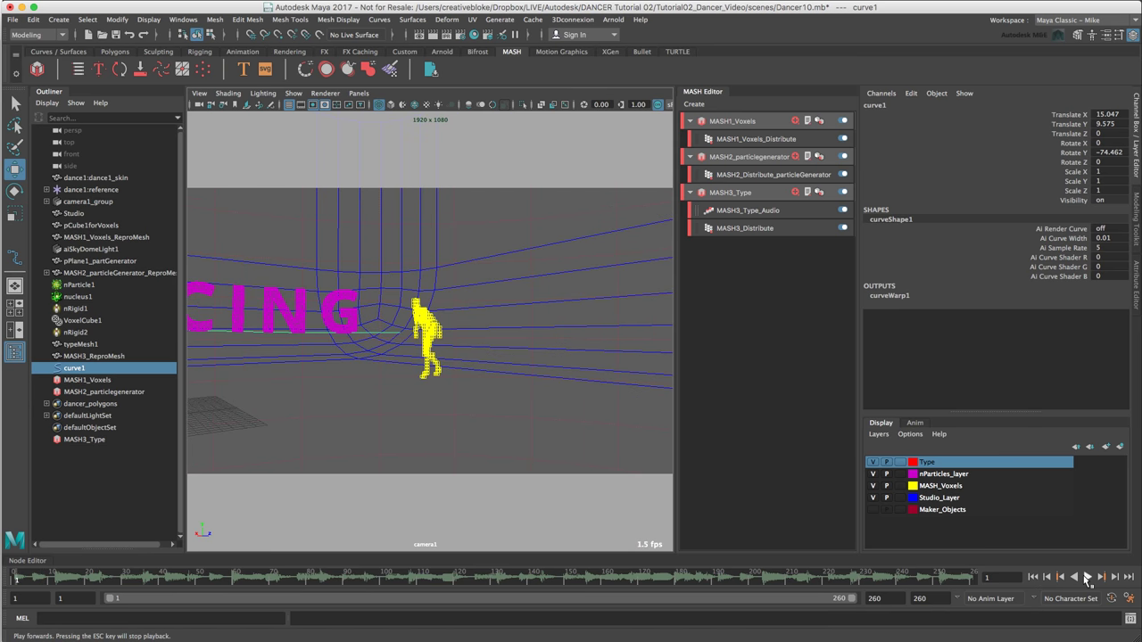
click(1086, 577)
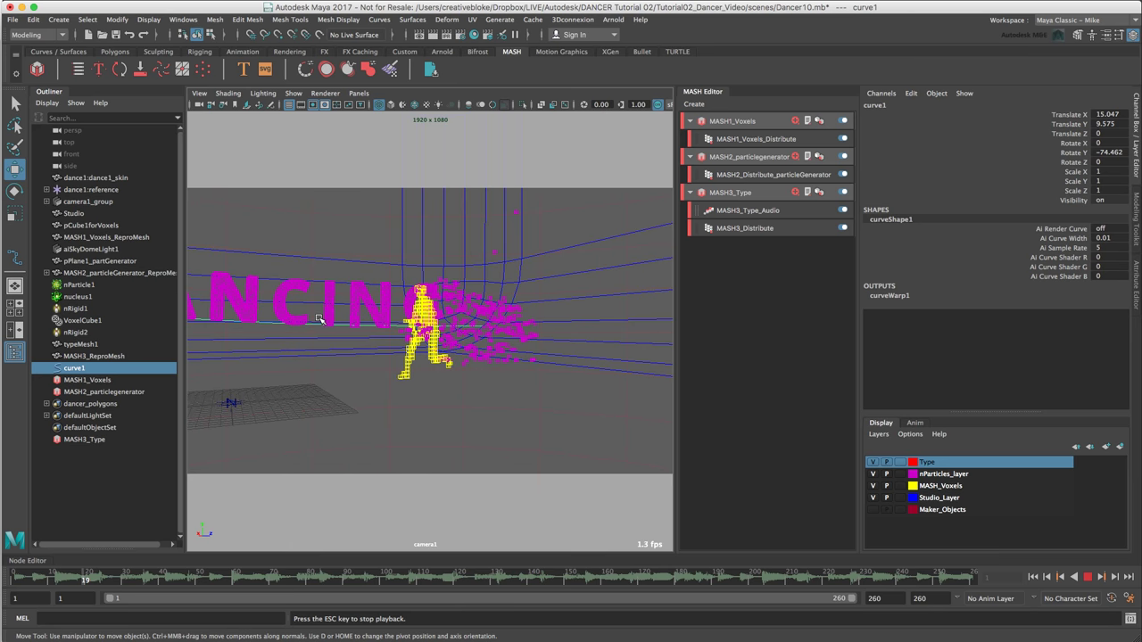
click(1087, 577)
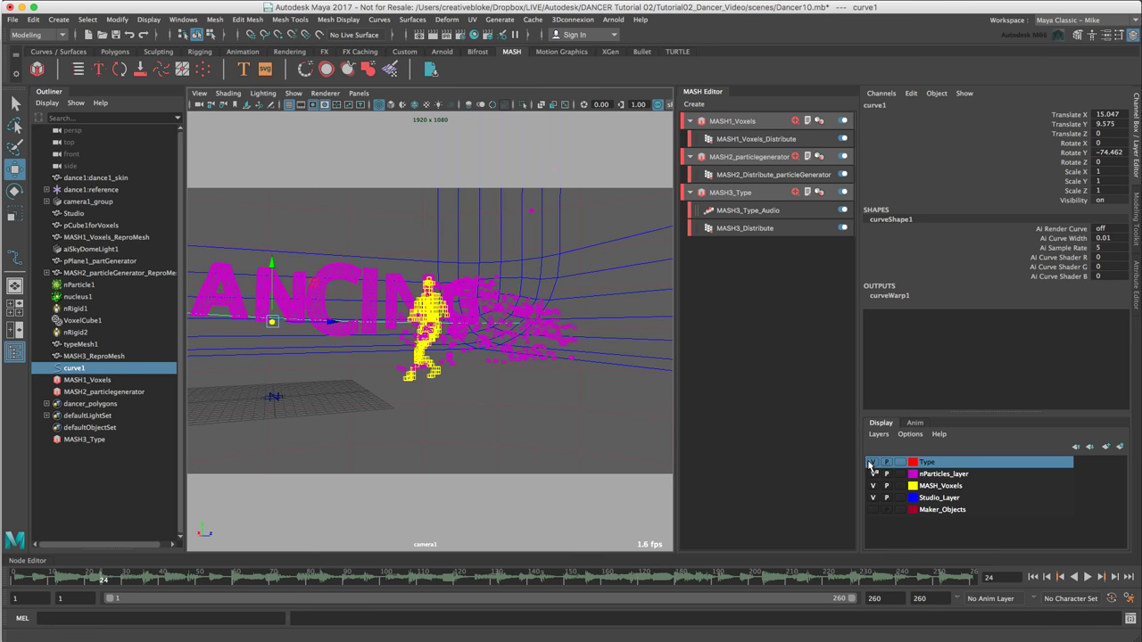